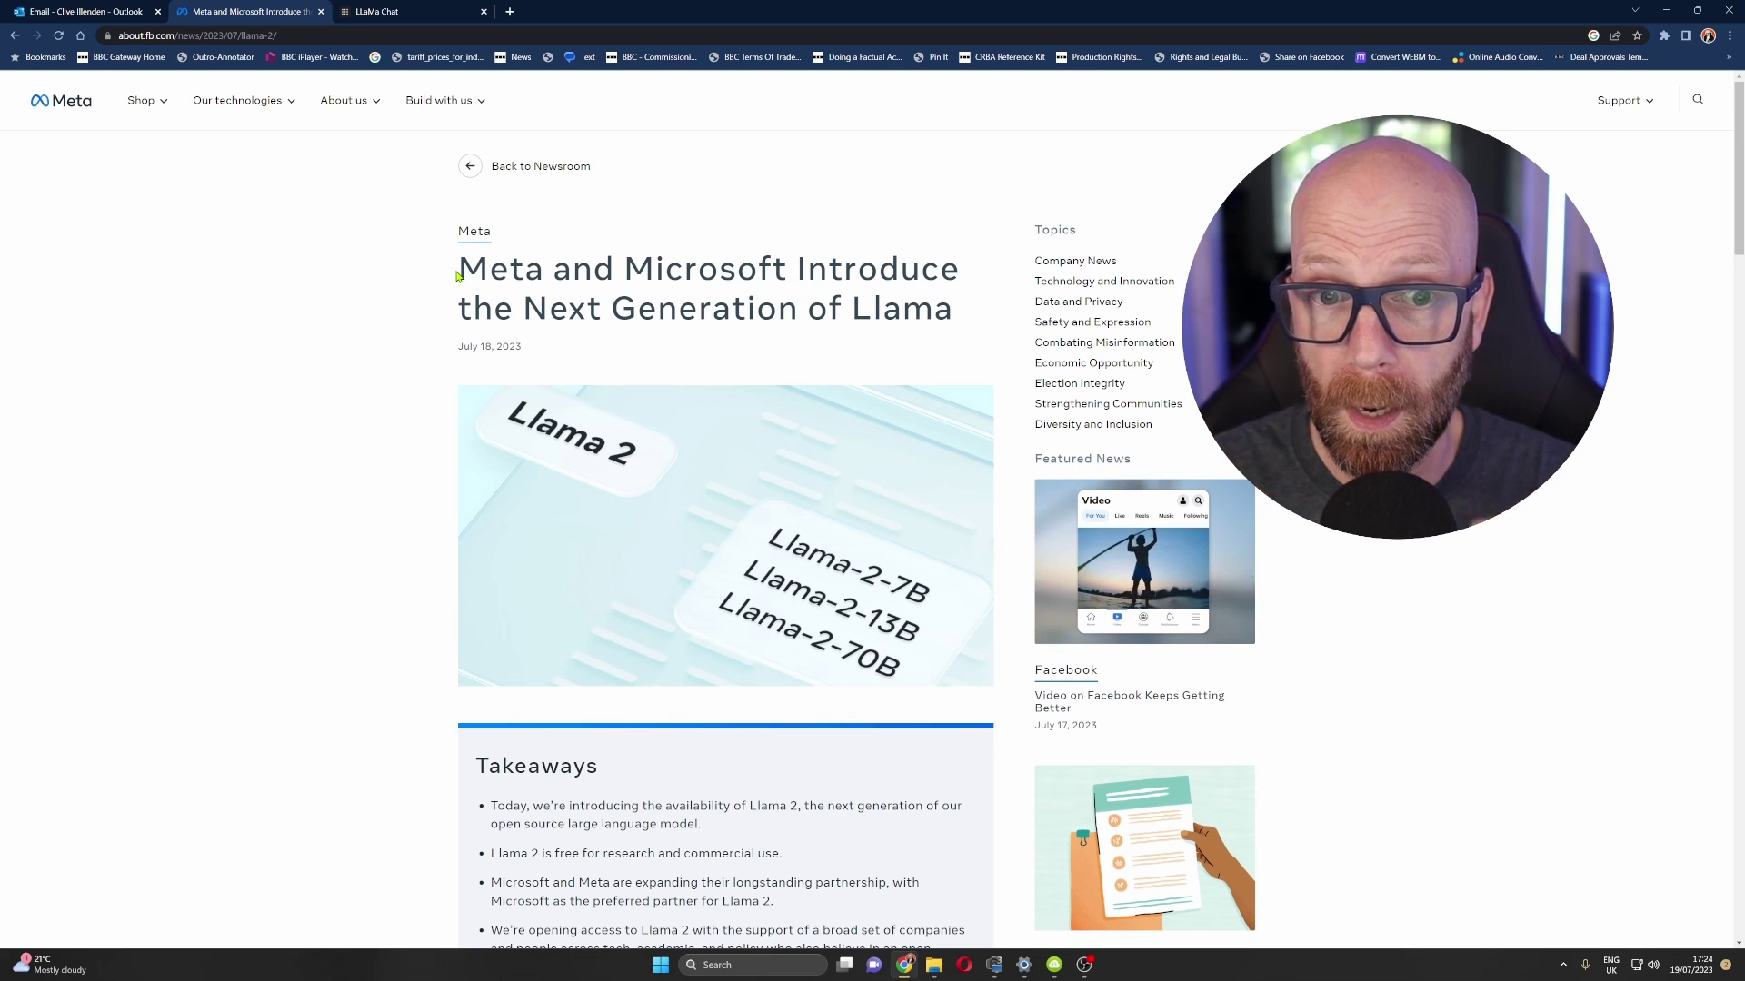
# Step: Highlight the first Takeaways bullet, then the one saying Llama 2 is free for research and commercial use
pyautogui.scroll(-1, 790, 309)
pyautogui.scroll(-3, 790, 309)
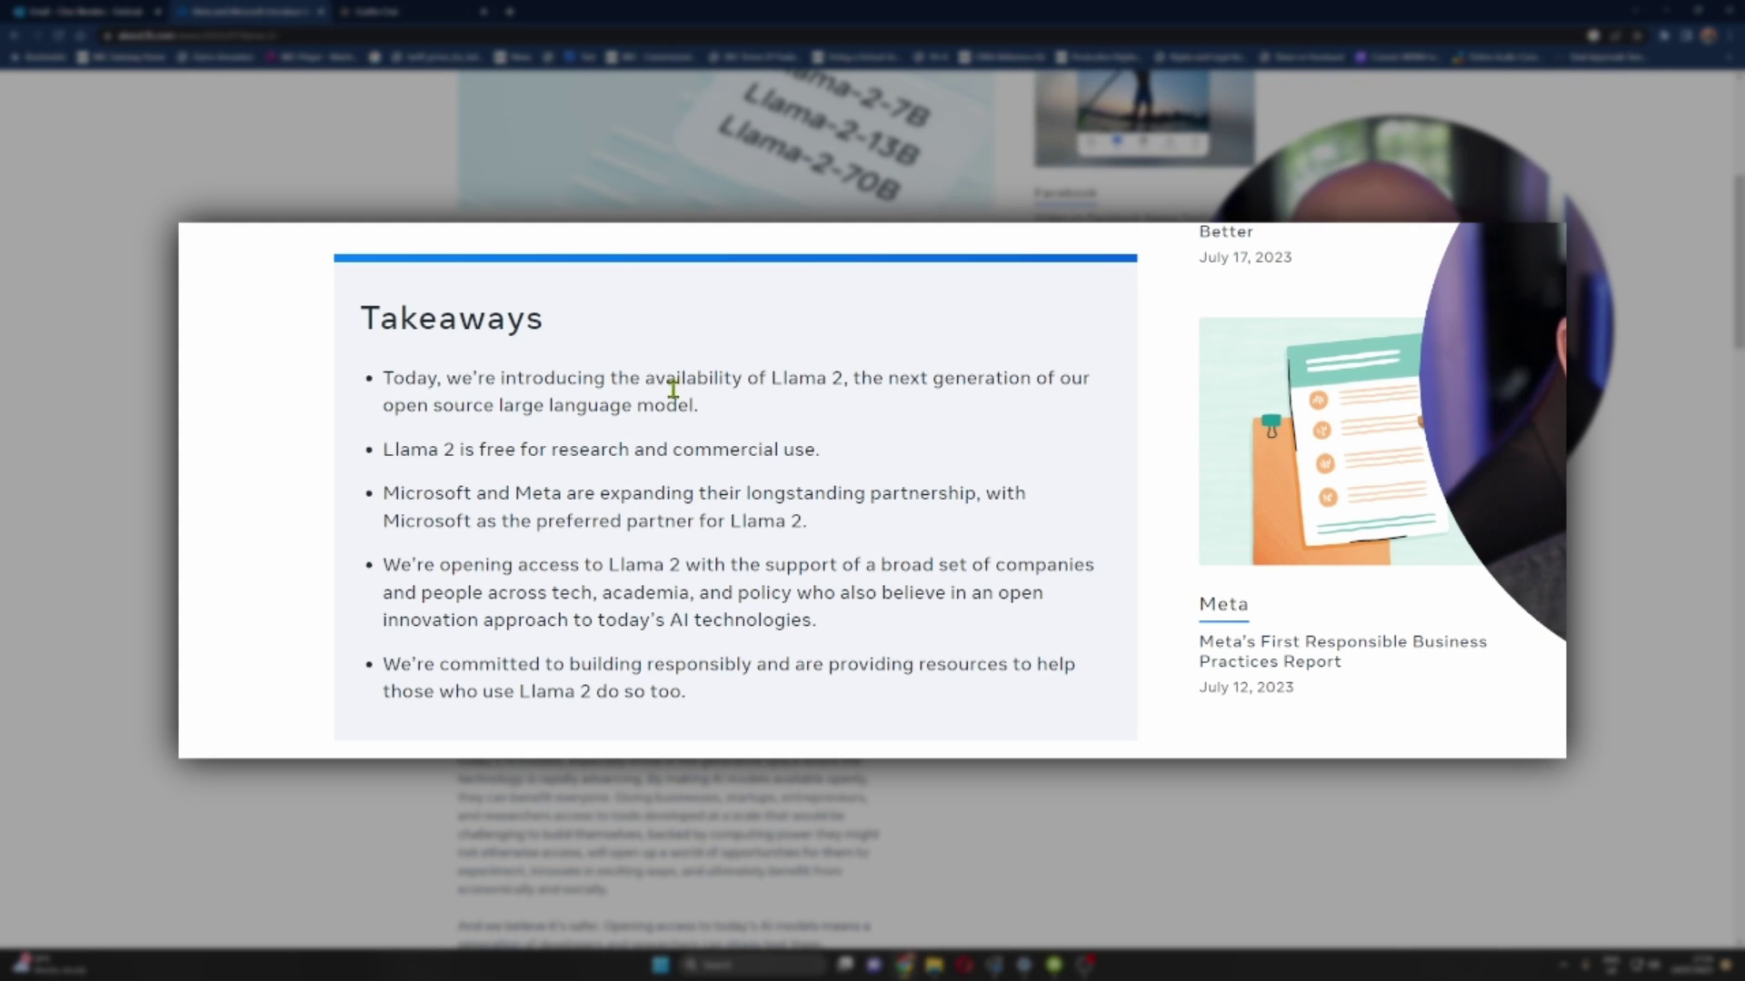
pyautogui.moveTo(700, 348); pyautogui.dragTo(491, 321)
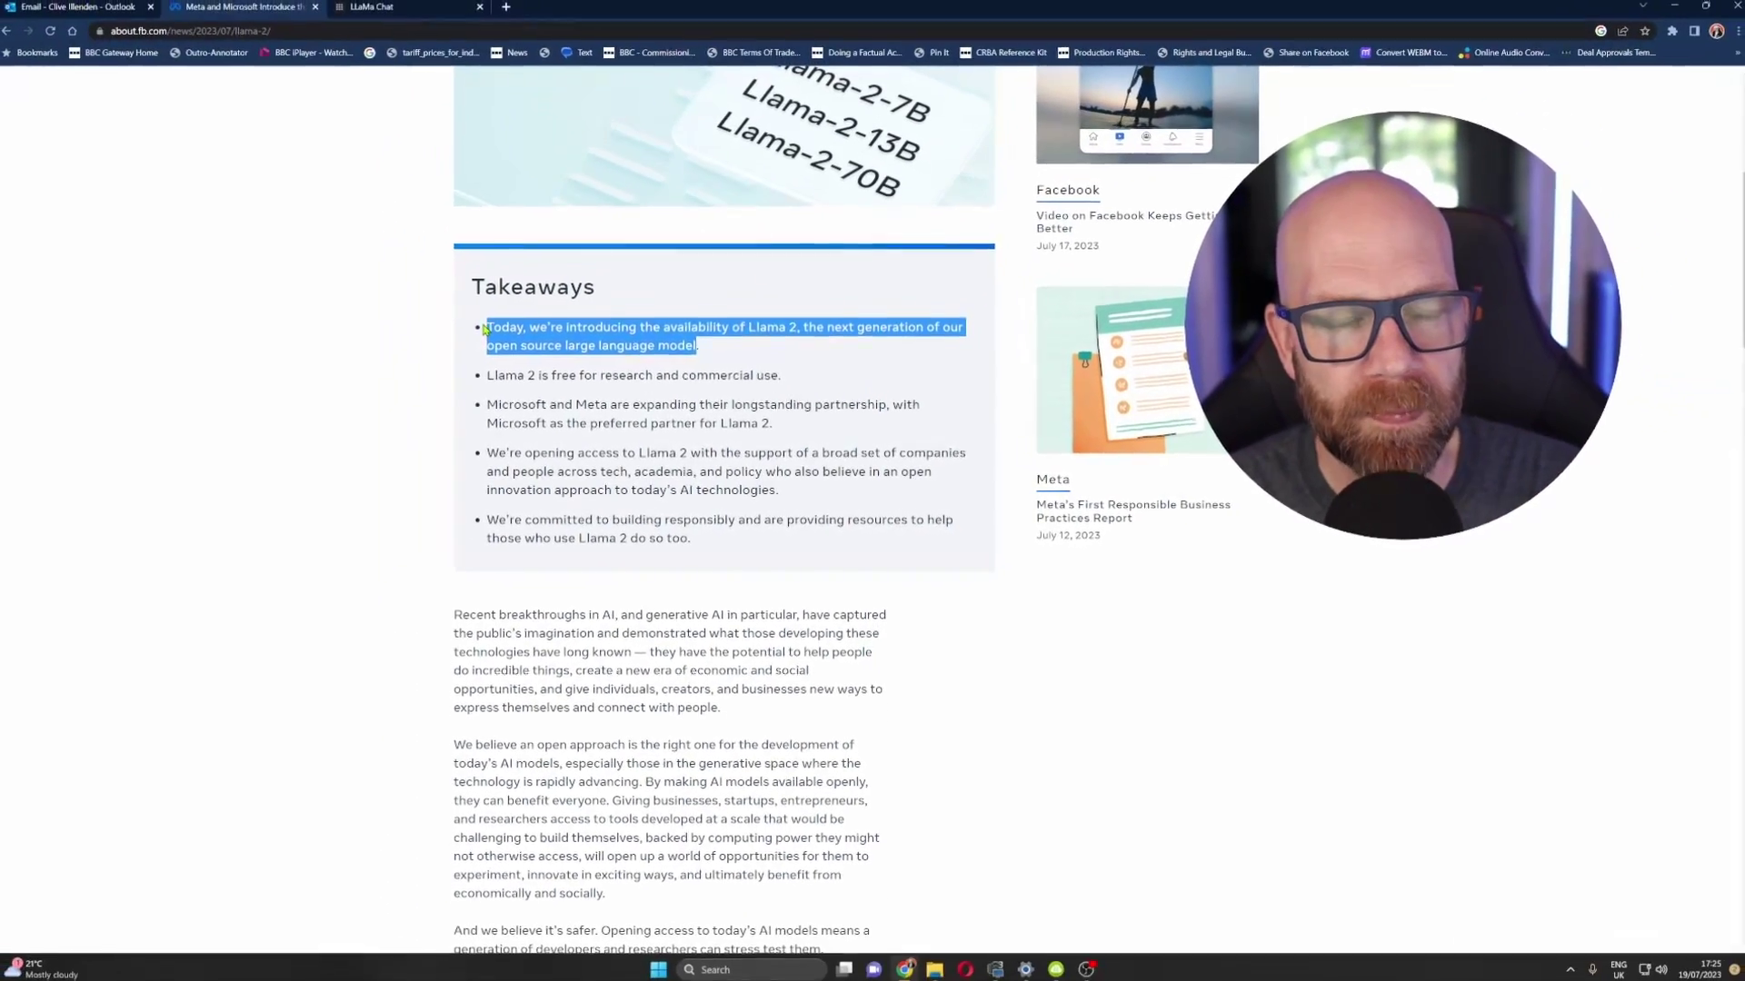
pyautogui.moveTo(763, 353); pyautogui.dragTo(420, 354)
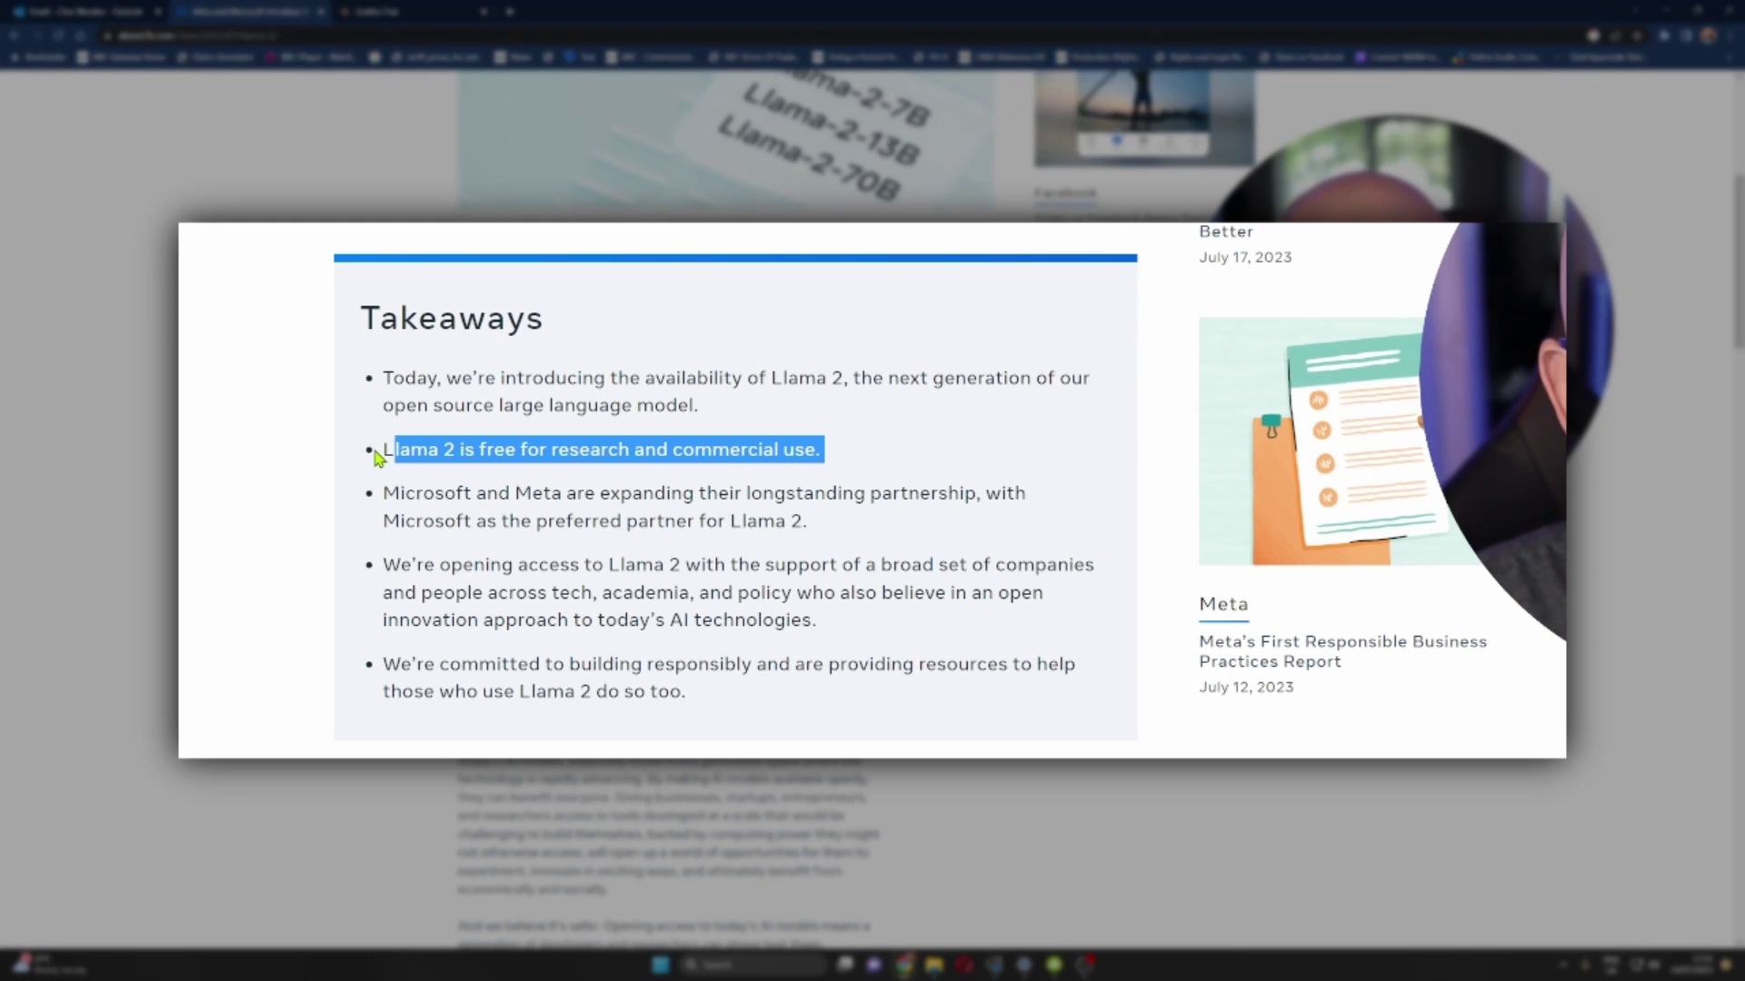
pyautogui.click(376, 457)
pyautogui.moveTo(805, 449); pyautogui.dragTo(381, 449)
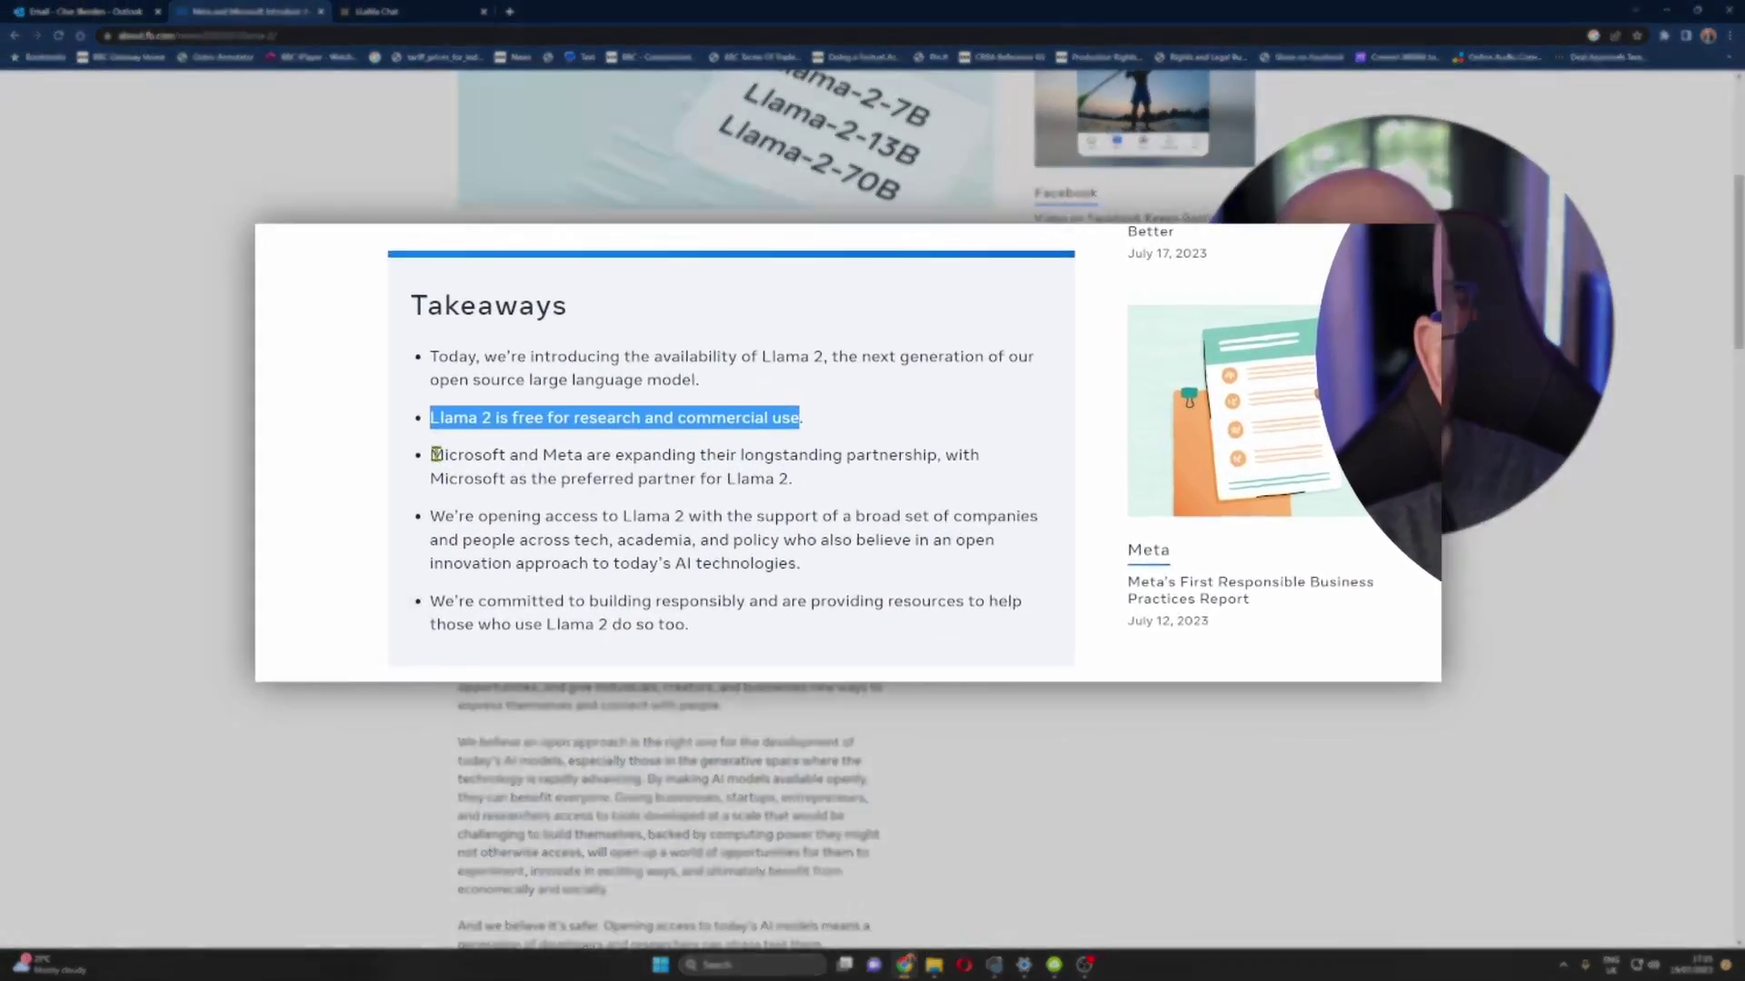
# Step: Highlight the Microsoft and Meta partnership takeaway, then the one about opening access to Llama 2
pyautogui.moveTo(436, 454); pyautogui.dragTo(809, 529)
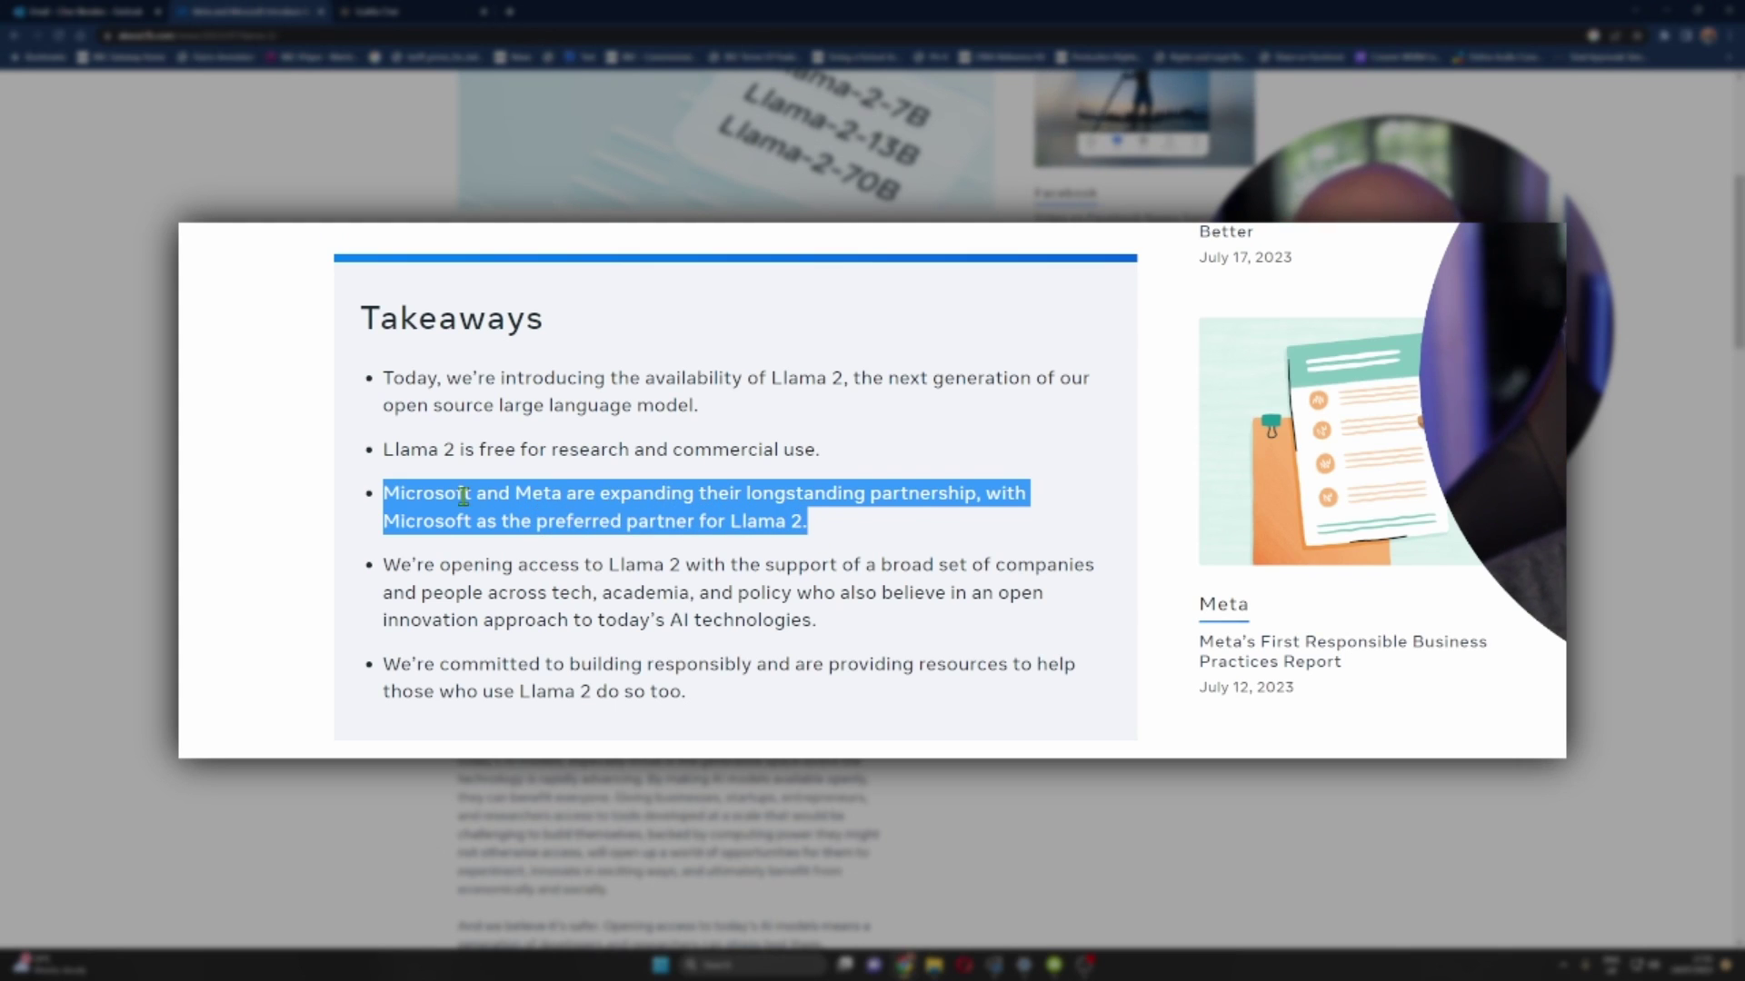
pyautogui.click(519, 518)
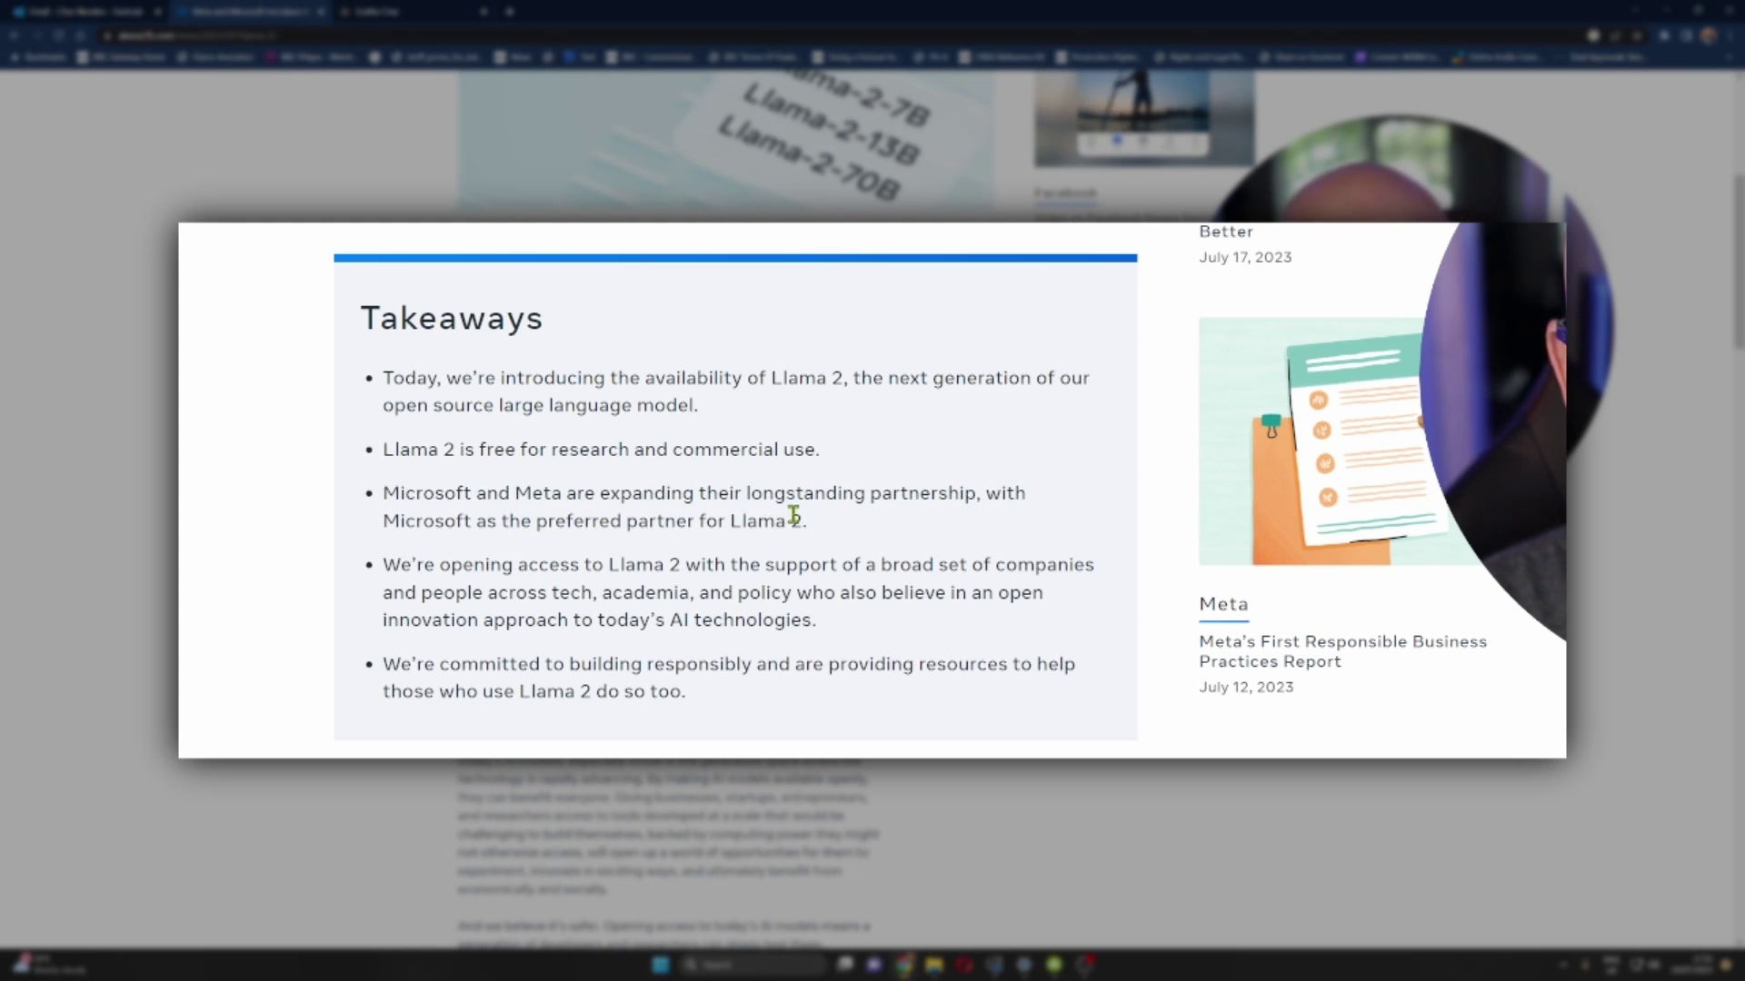
pyautogui.moveTo(798, 520); pyautogui.dragTo(386, 495)
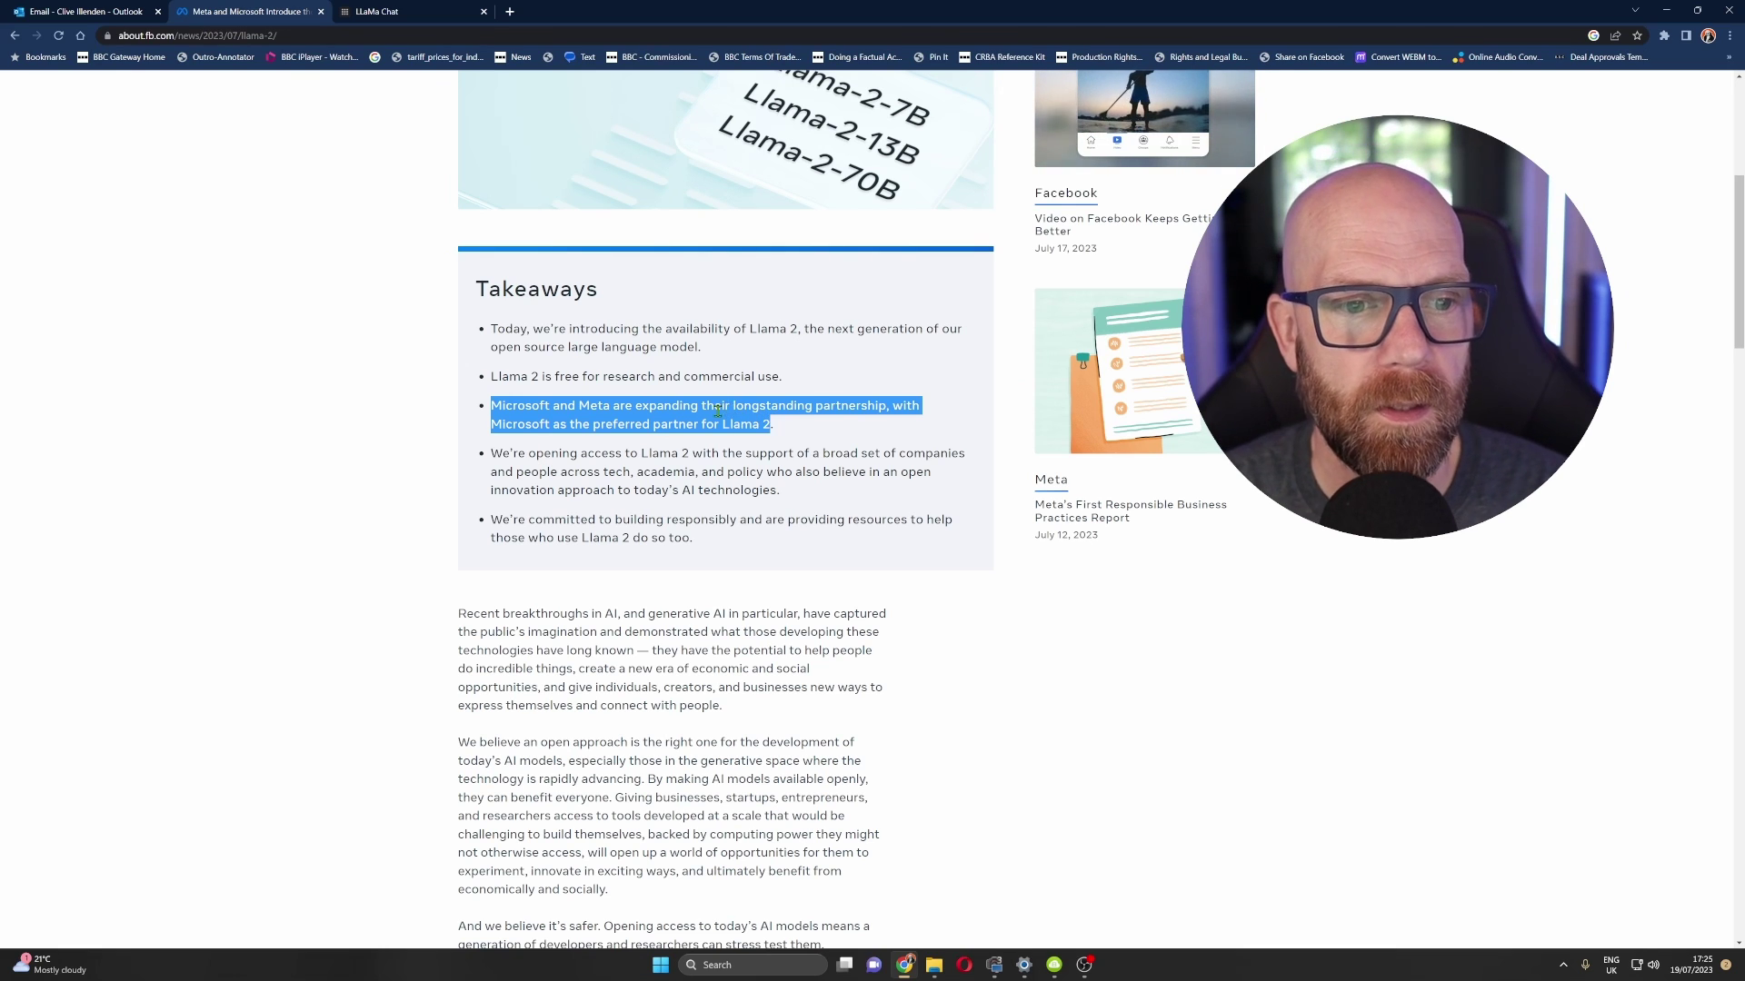
pyautogui.moveTo(608, 459); pyautogui.dragTo(794, 490)
pyautogui.moveTo(836, 620)
pyautogui.mouseDown()
pyautogui.moveTo(534, 602)
pyautogui.moveTo(716, 597)
pyautogui.moveTo(831, 621)
pyautogui.mouseUp()
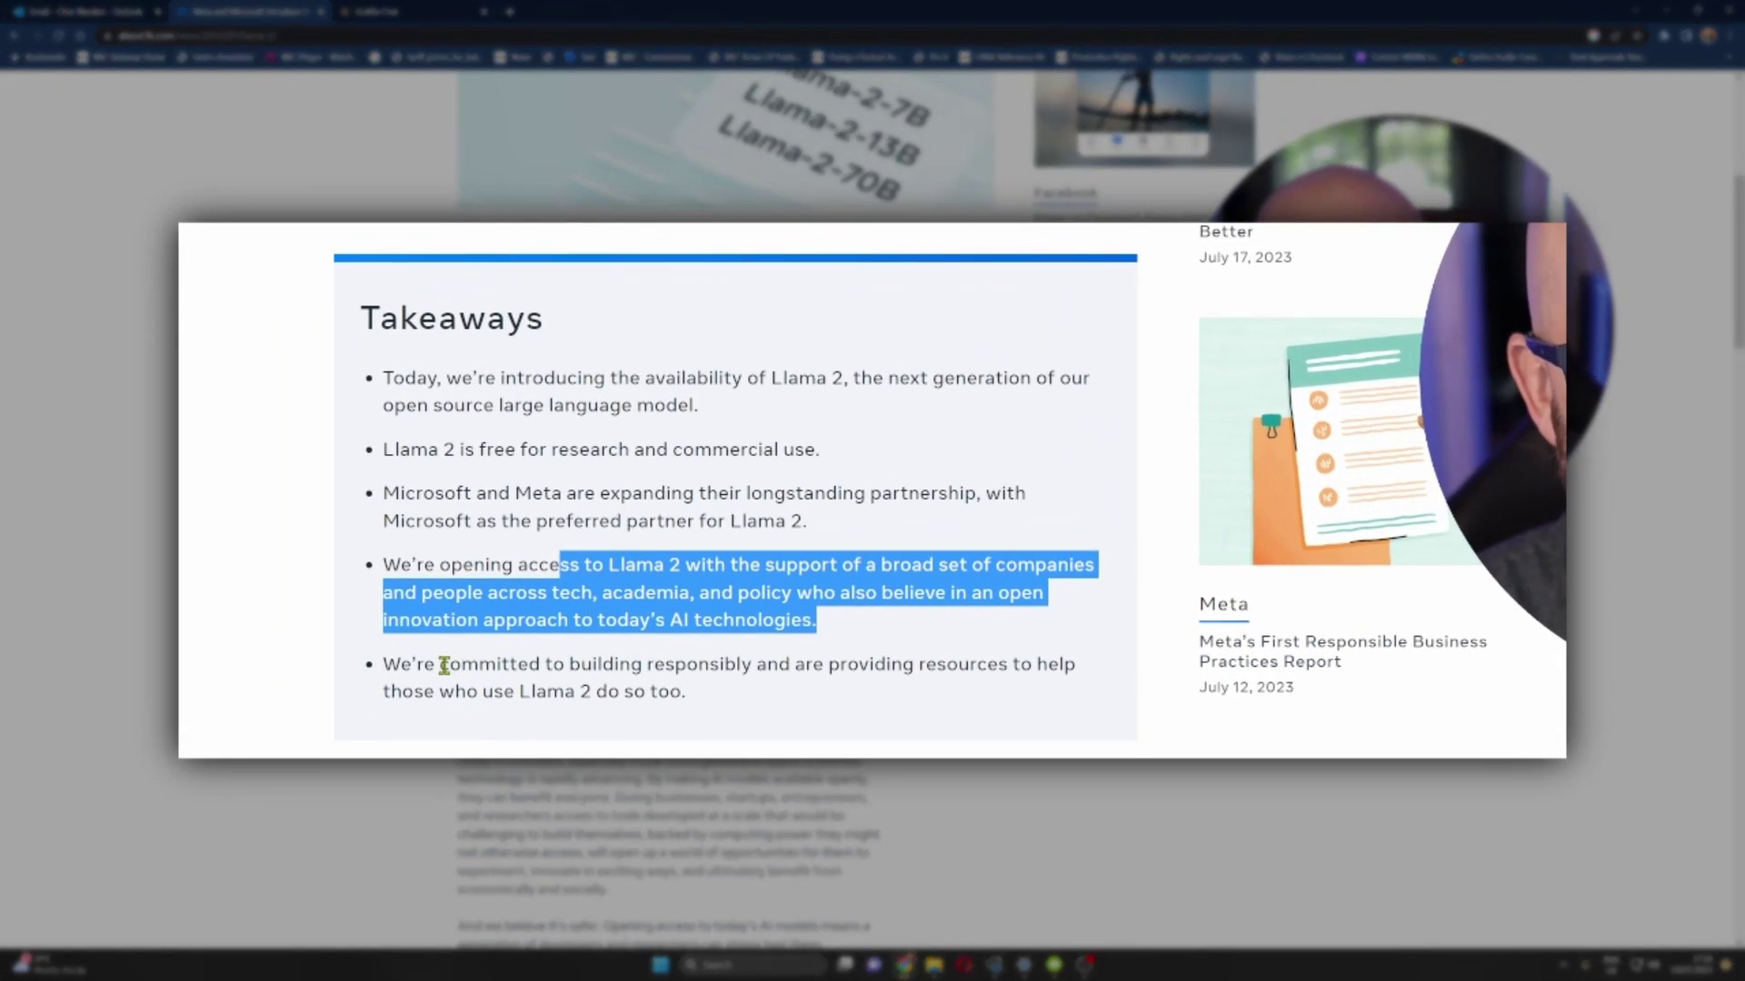
# Step: Highlight the building-responsibly takeaway about those who use Llama 2, then scroll back up
pyautogui.moveTo(530, 520); pyautogui.dragTo(727, 535)
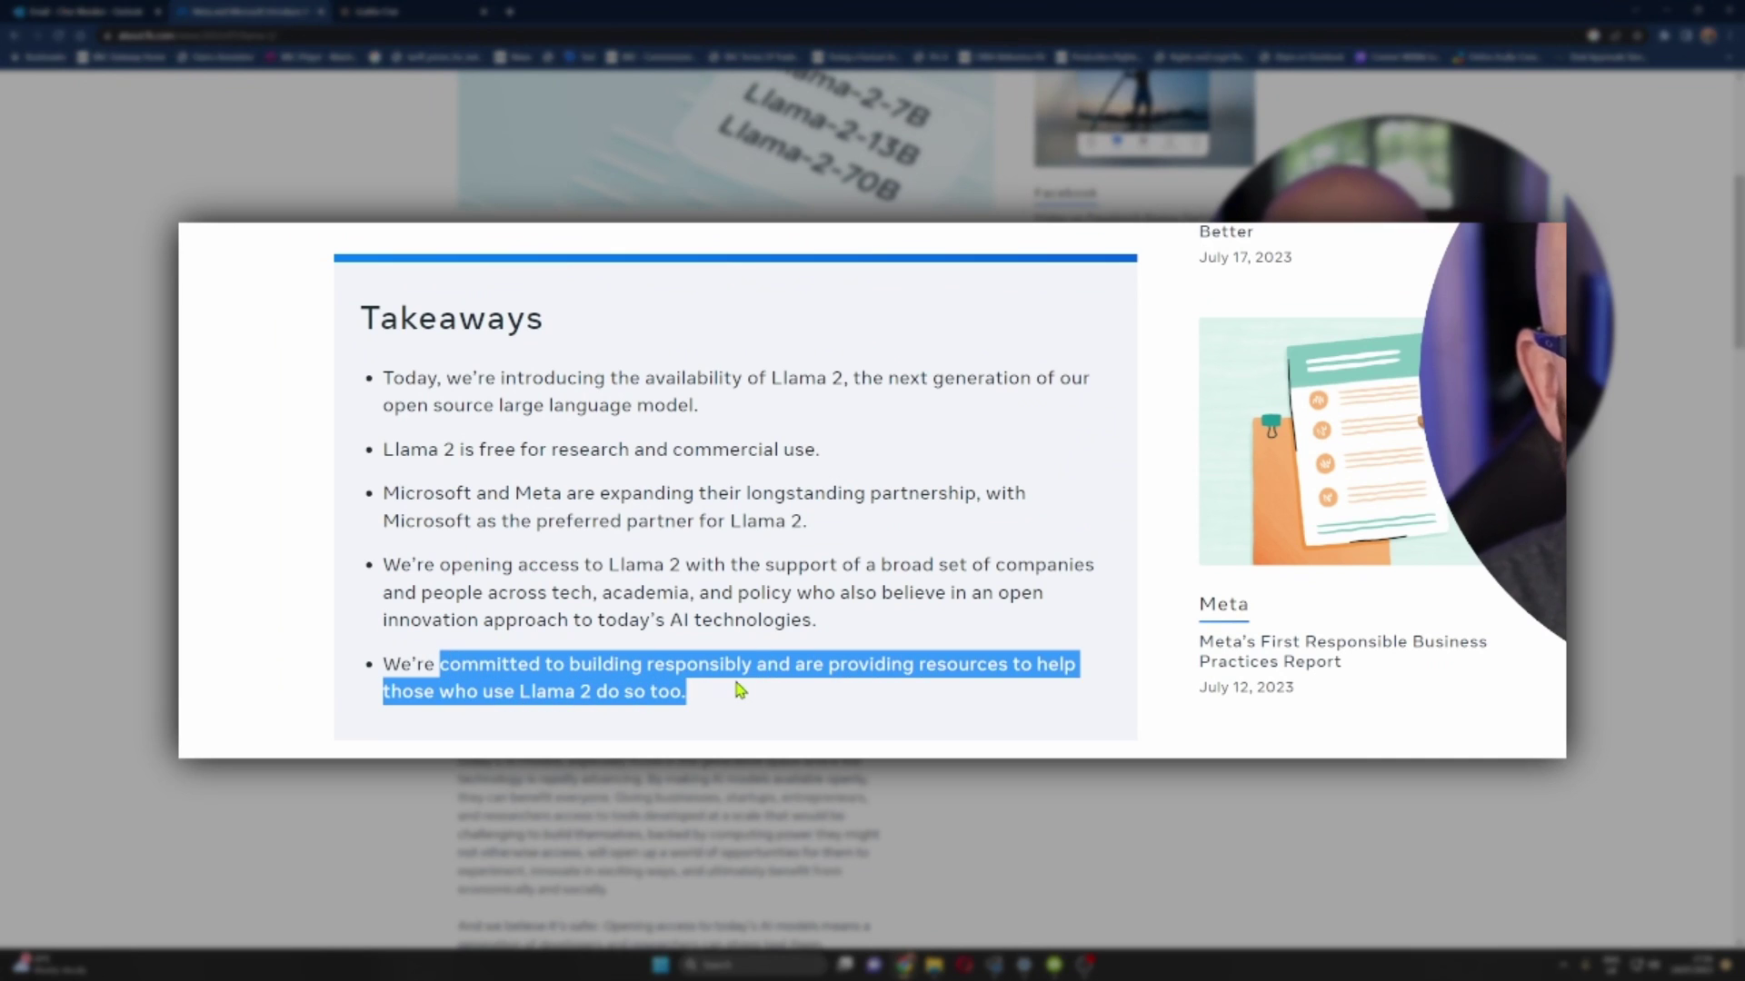
pyautogui.click(741, 691)
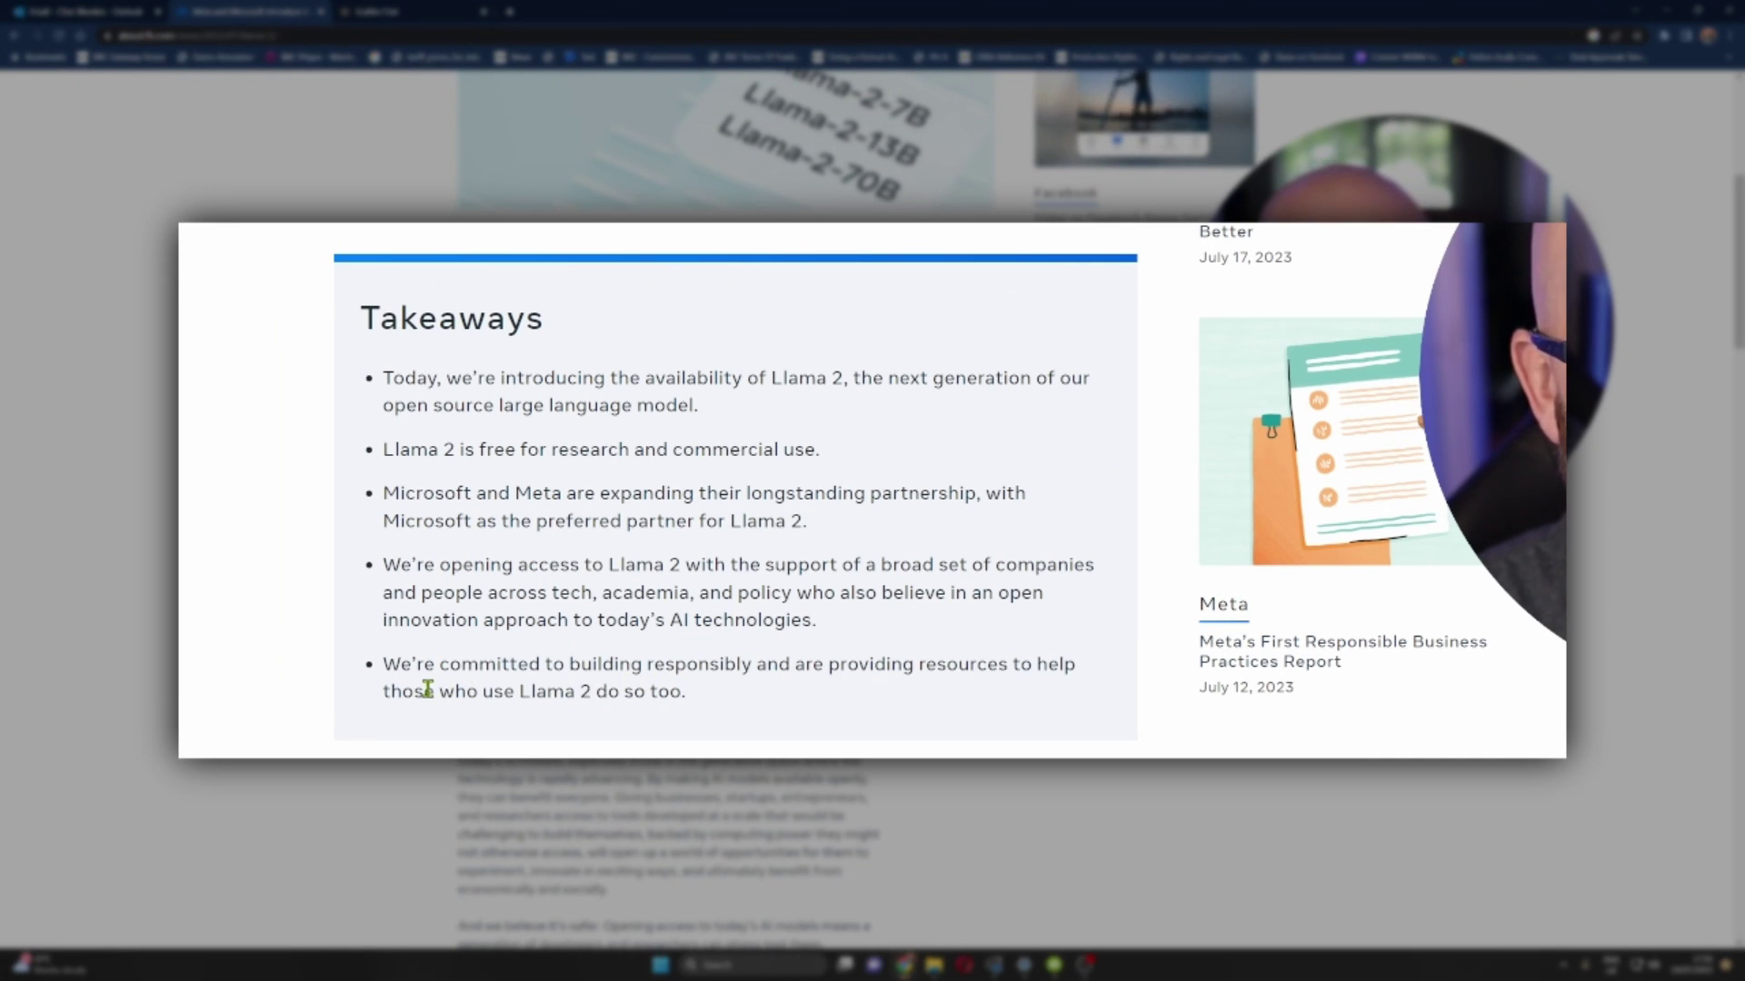
pyautogui.moveTo(423, 691); pyautogui.dragTo(691, 698)
pyautogui.scroll(-10, 701, 690)
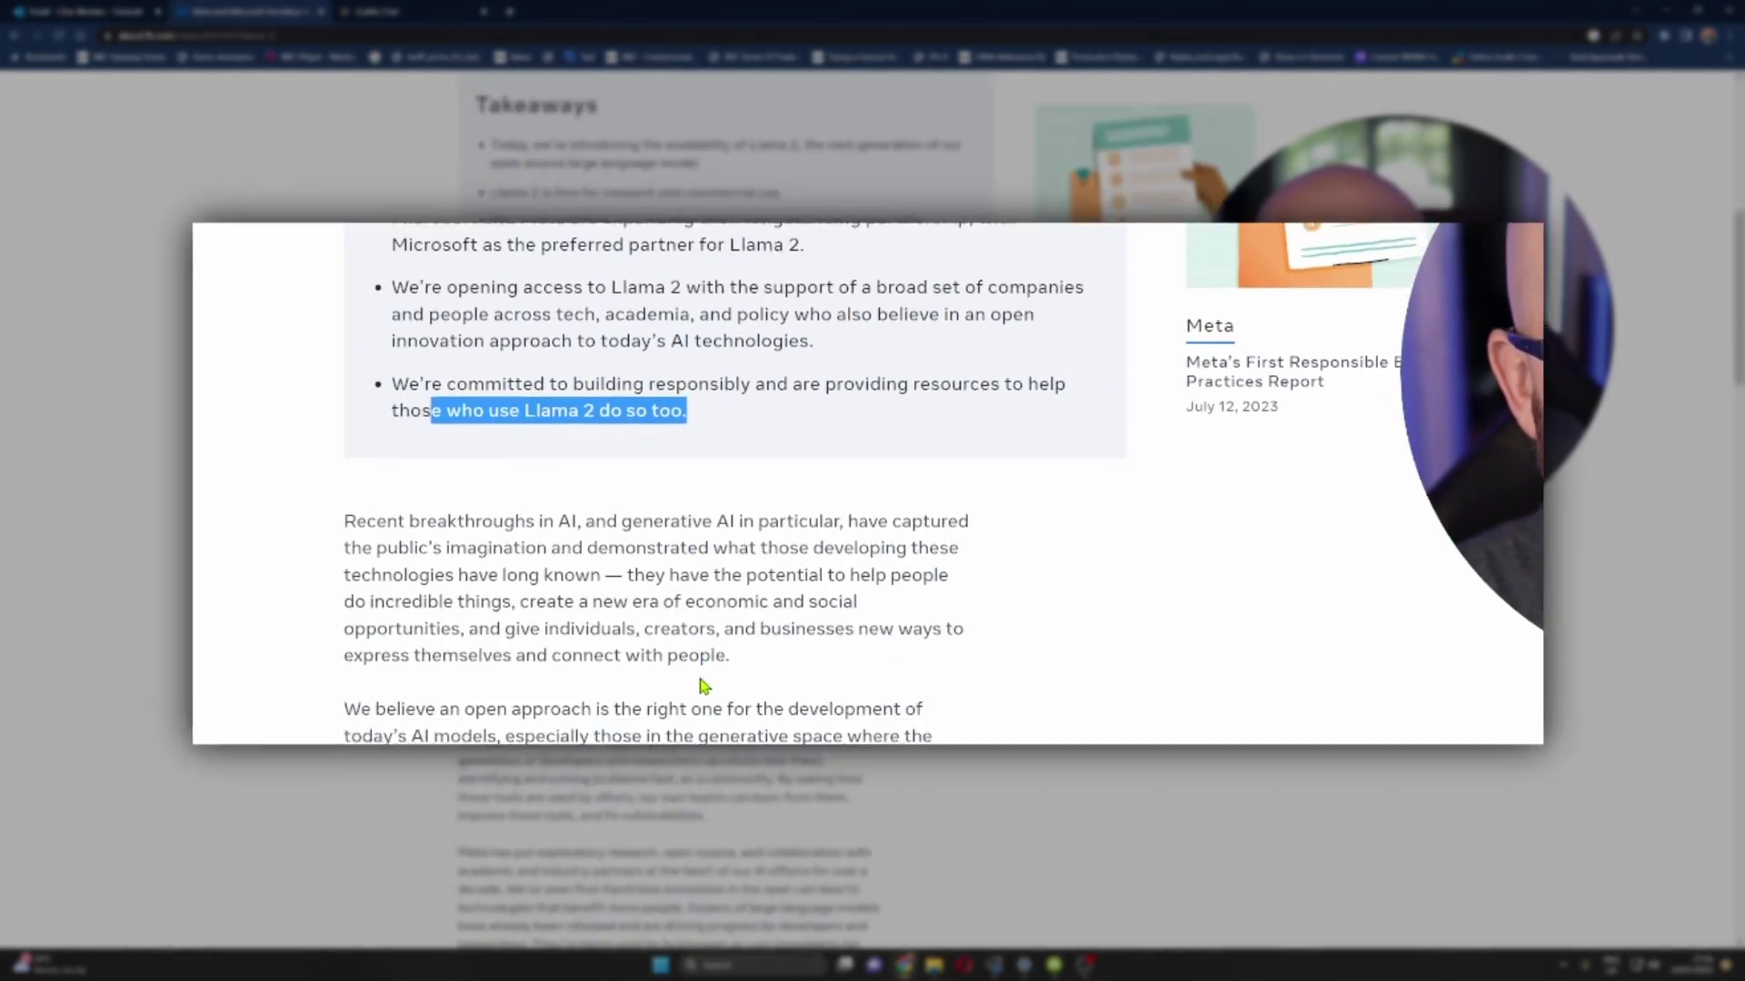
pyautogui.scroll(15, 584, 541)
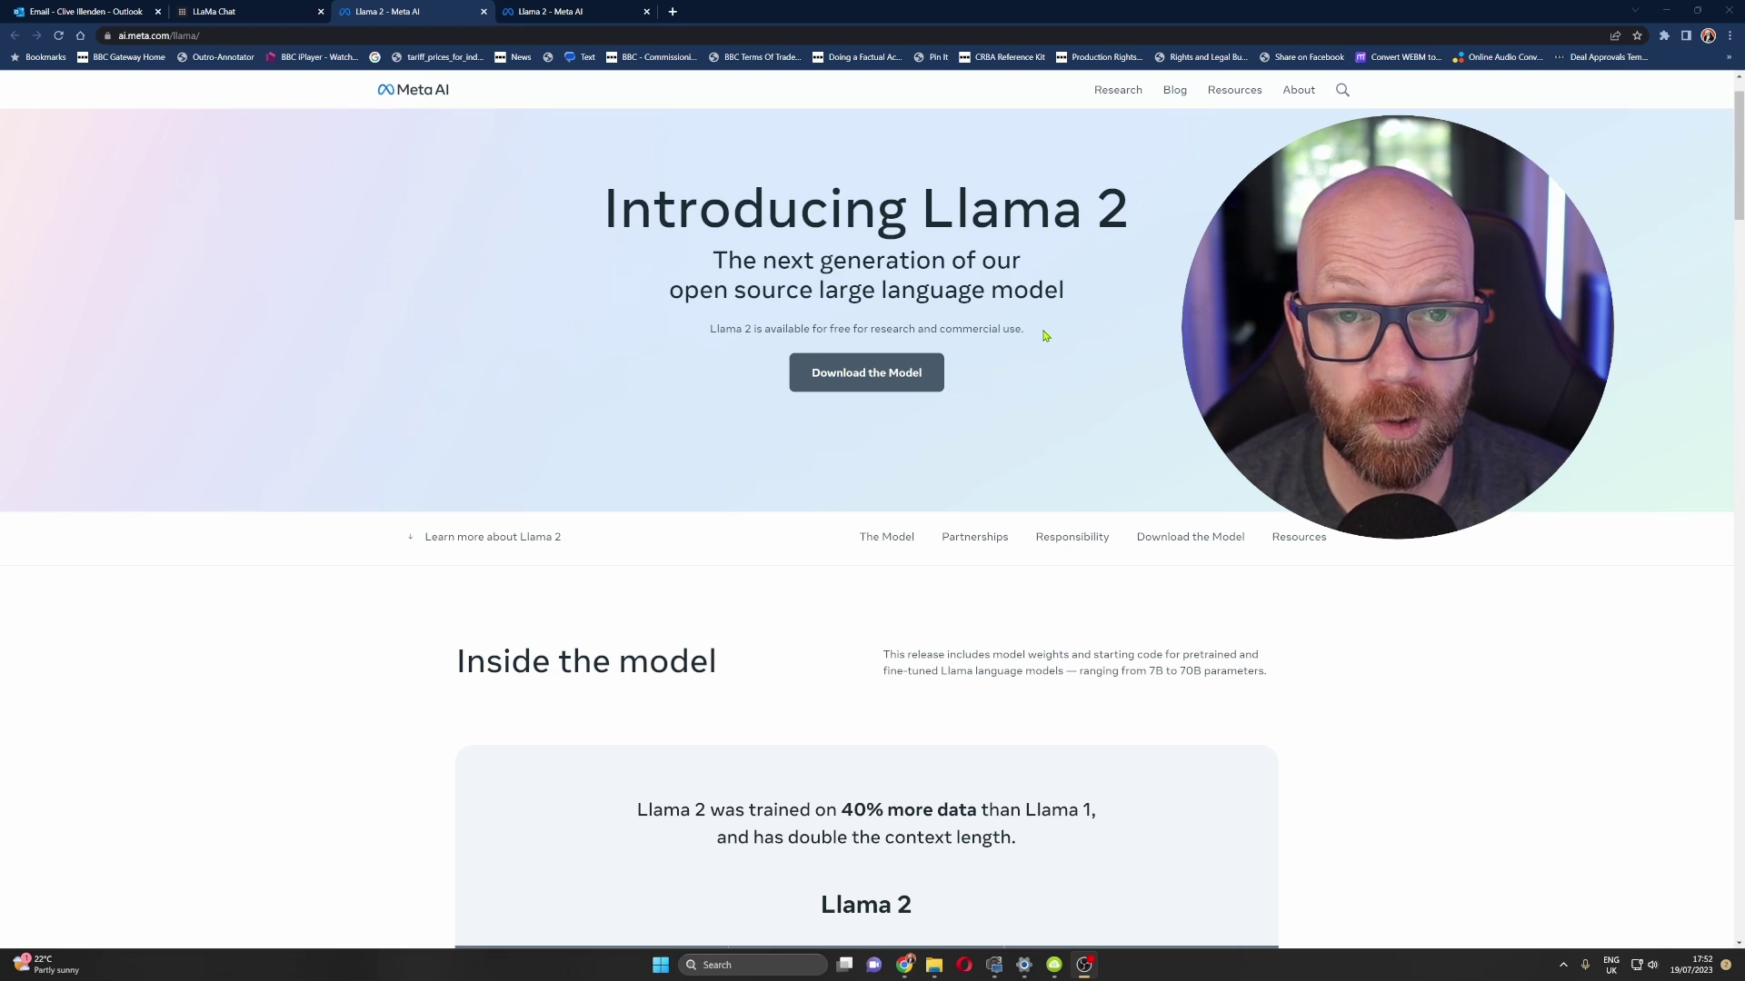
# Step: Scroll to Inside the model and highlight the note on pretraining with 2 trillion tokens
pyautogui.scroll(-5, 1045, 336)
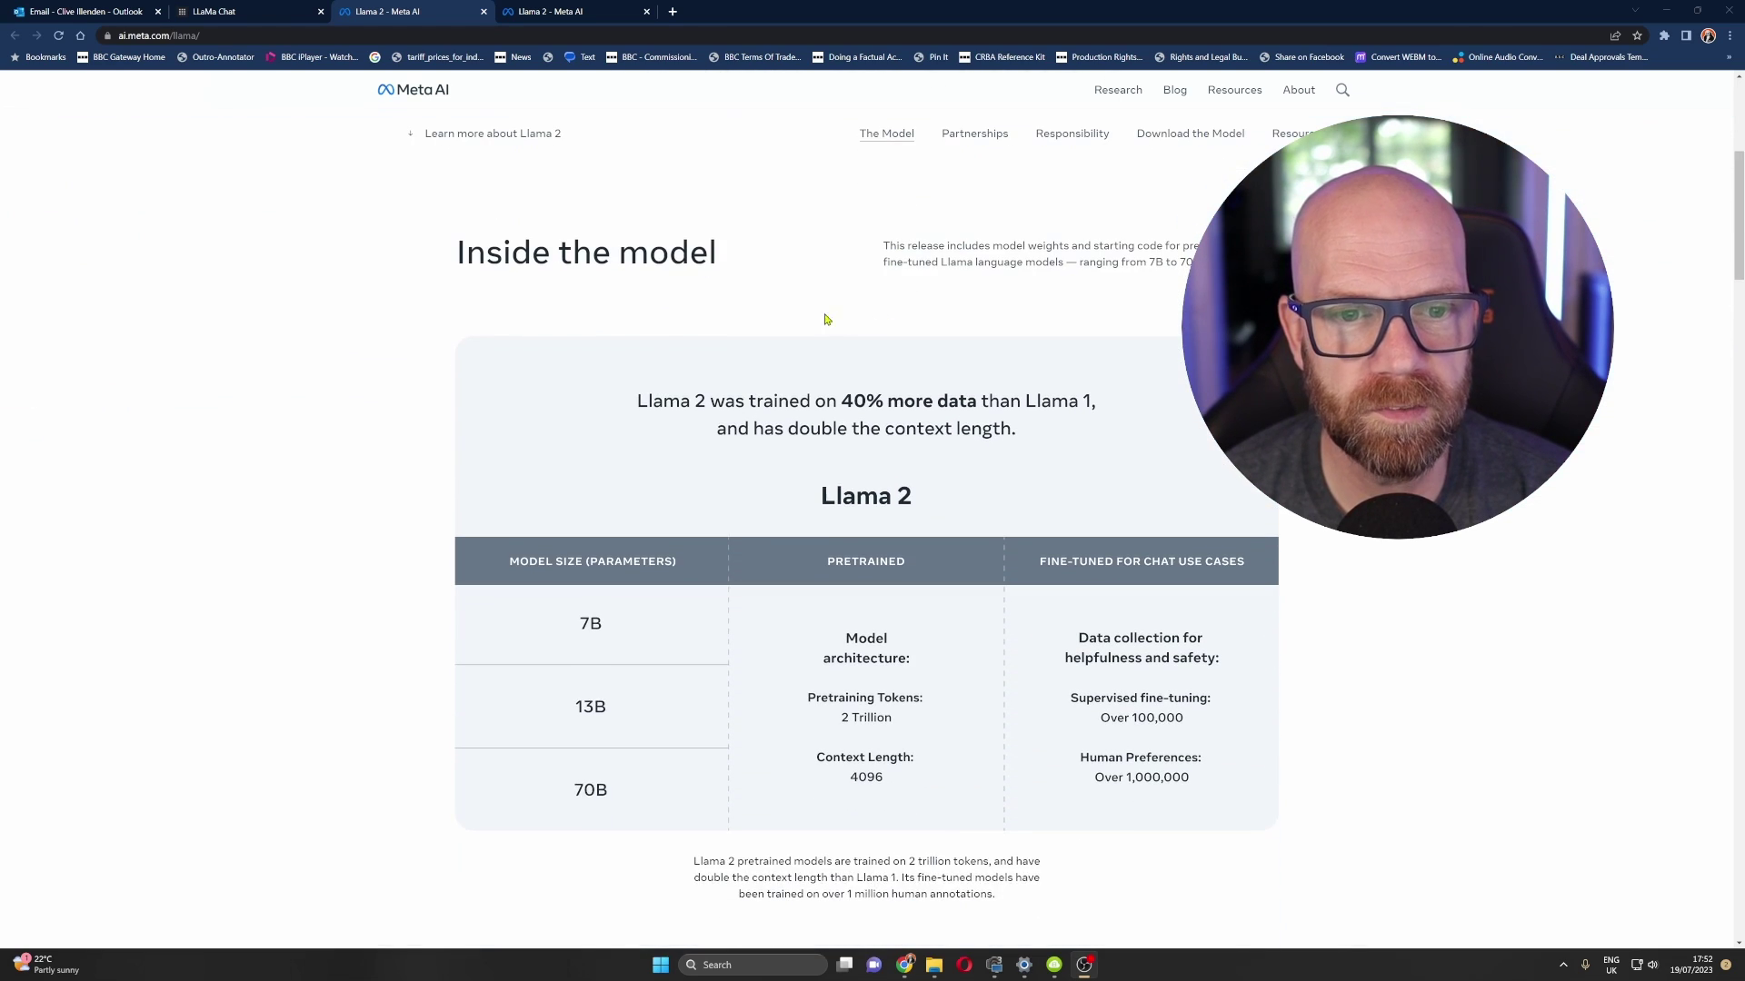
pyautogui.scroll(-1, 825, 319)
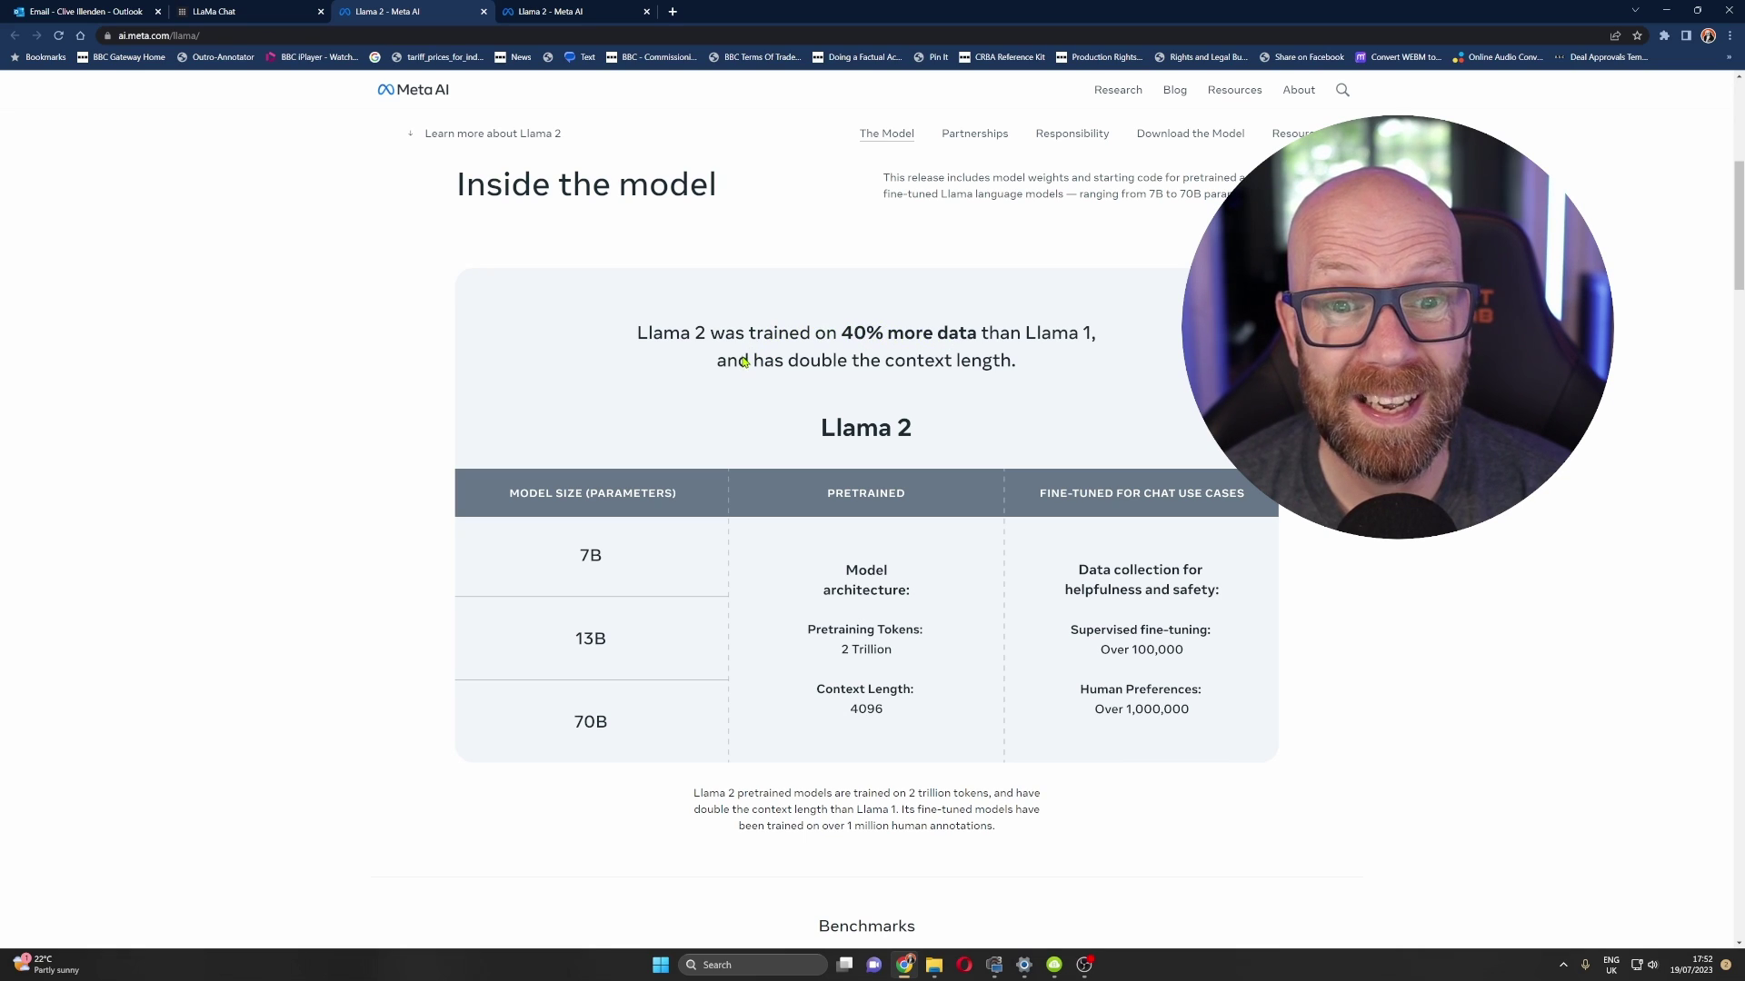
pyautogui.scroll(-3, 576, 308)
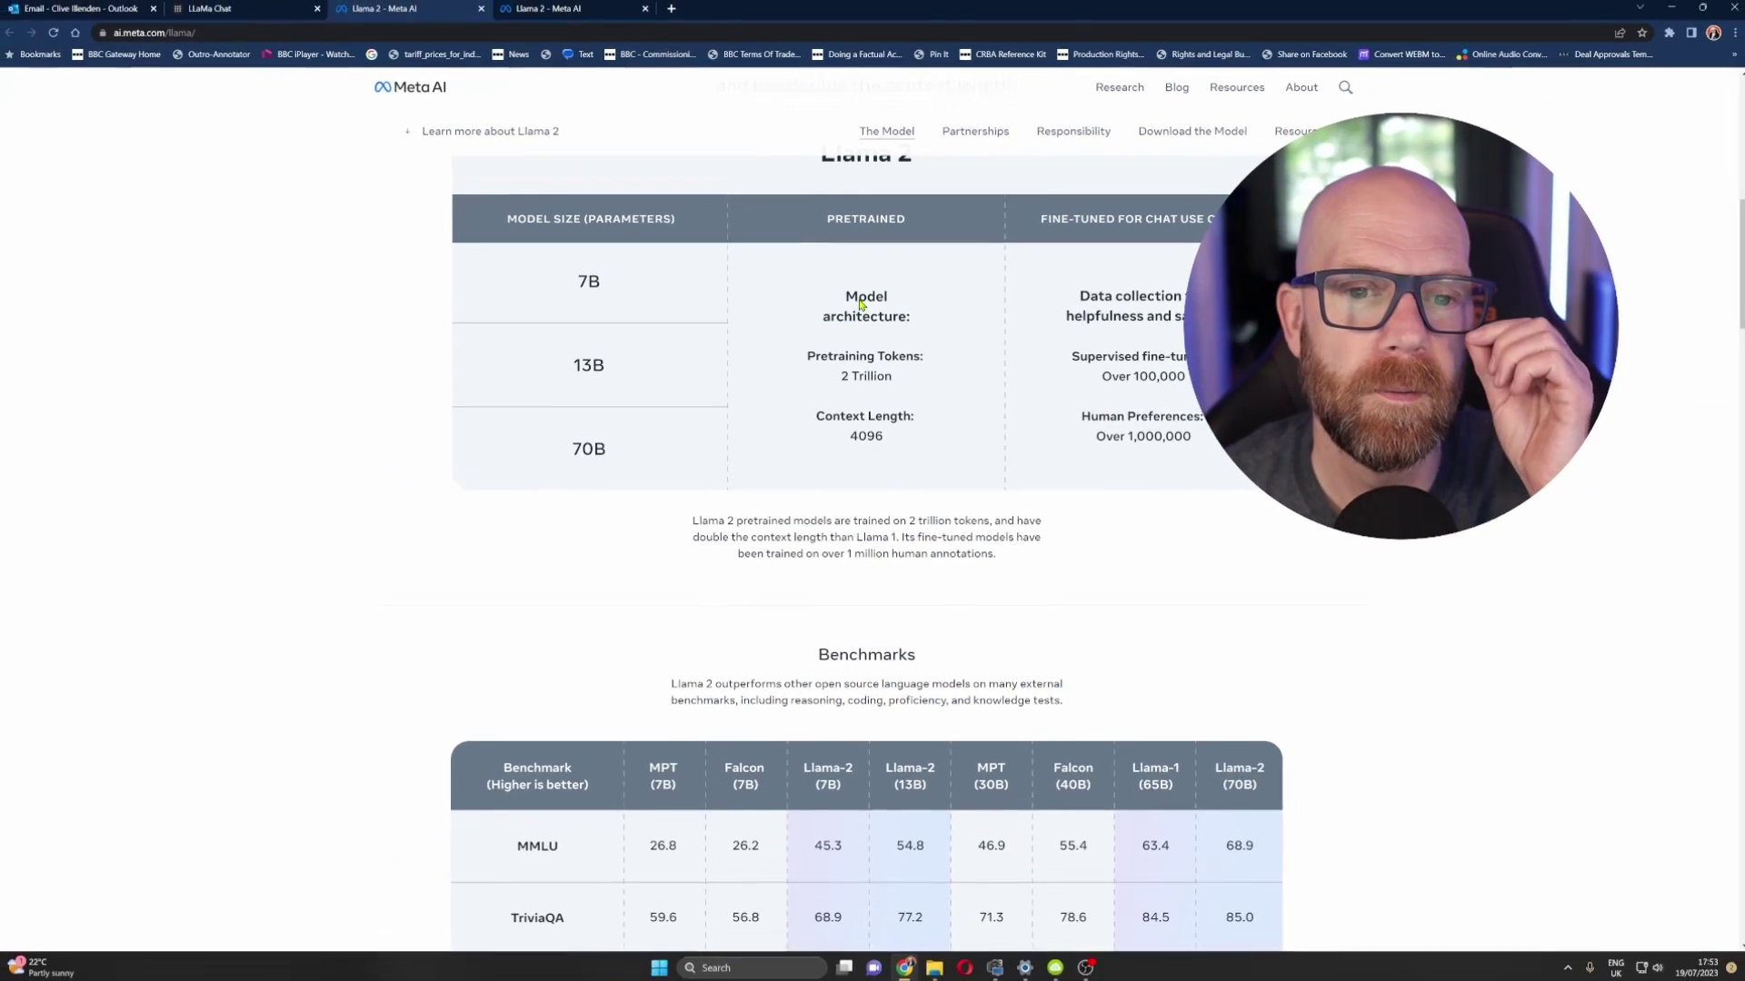
pyautogui.scroll(-1, 860, 304)
pyautogui.moveTo(699, 521)
pyautogui.mouseDown()
pyautogui.moveTo(1072, 509)
pyautogui.moveTo(611, 534)
pyautogui.moveTo(891, 536)
pyautogui.moveTo(769, 560)
pyautogui.moveTo(986, 536)
pyautogui.moveTo(1038, 563)
pyautogui.mouseUp()
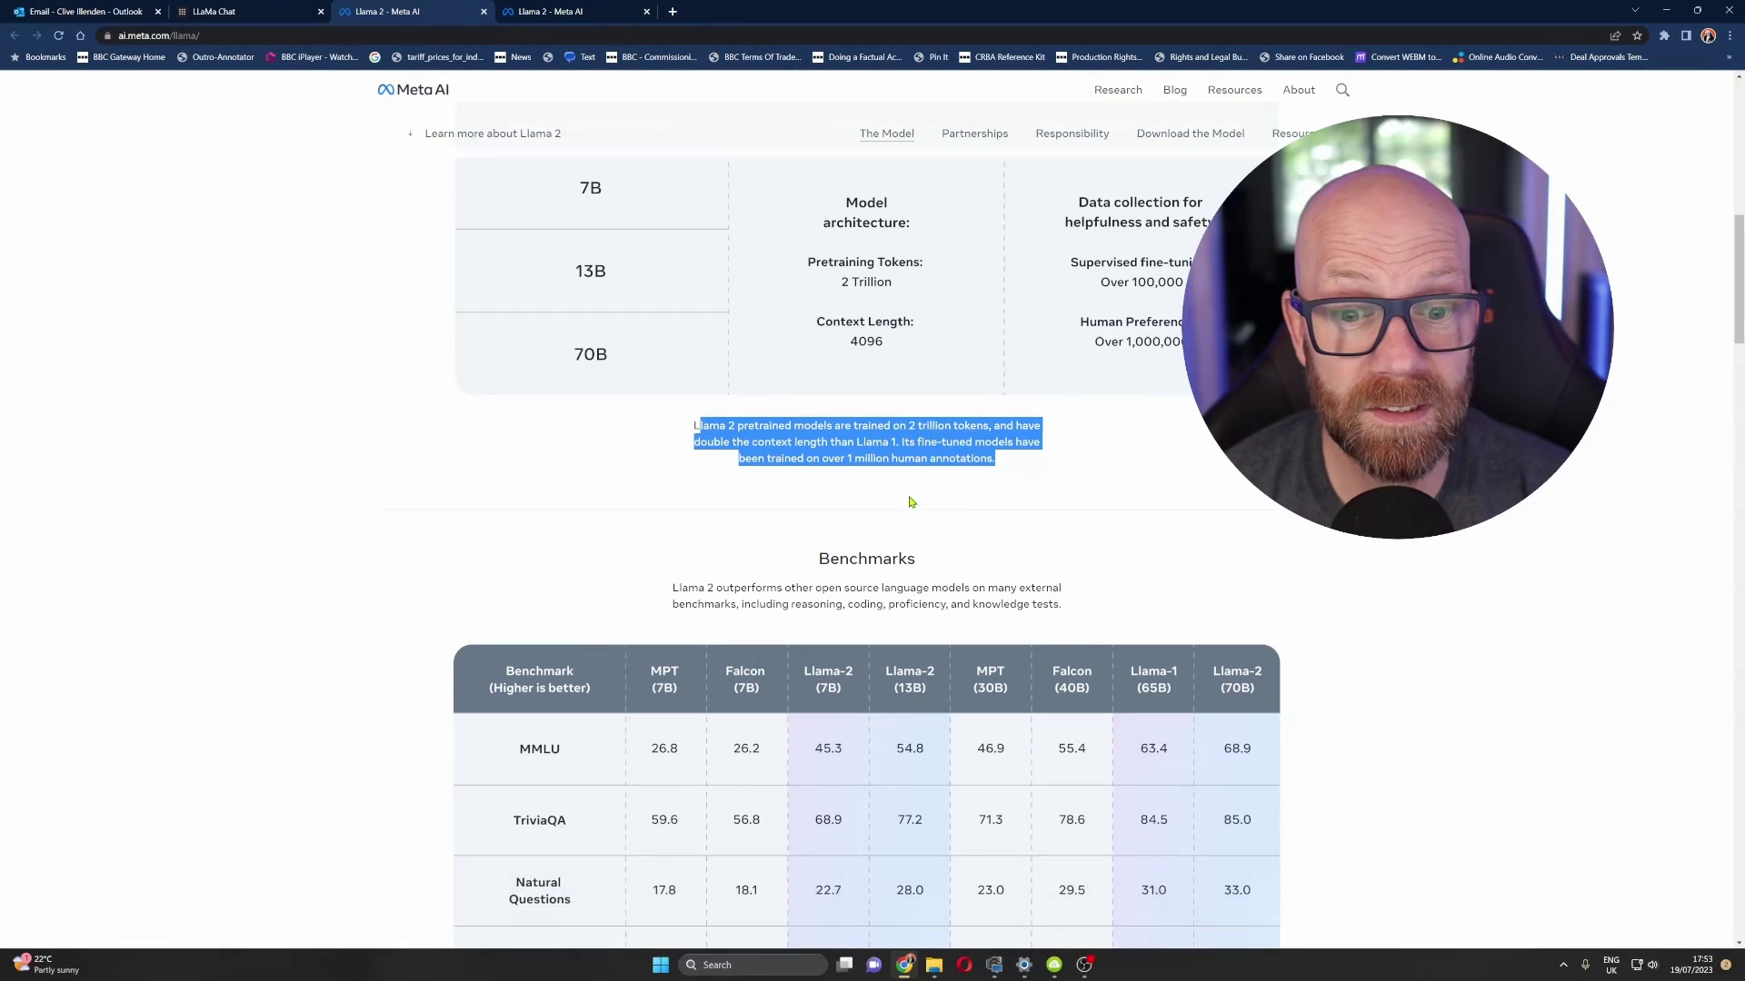
pyautogui.scroll(-4, 908, 495)
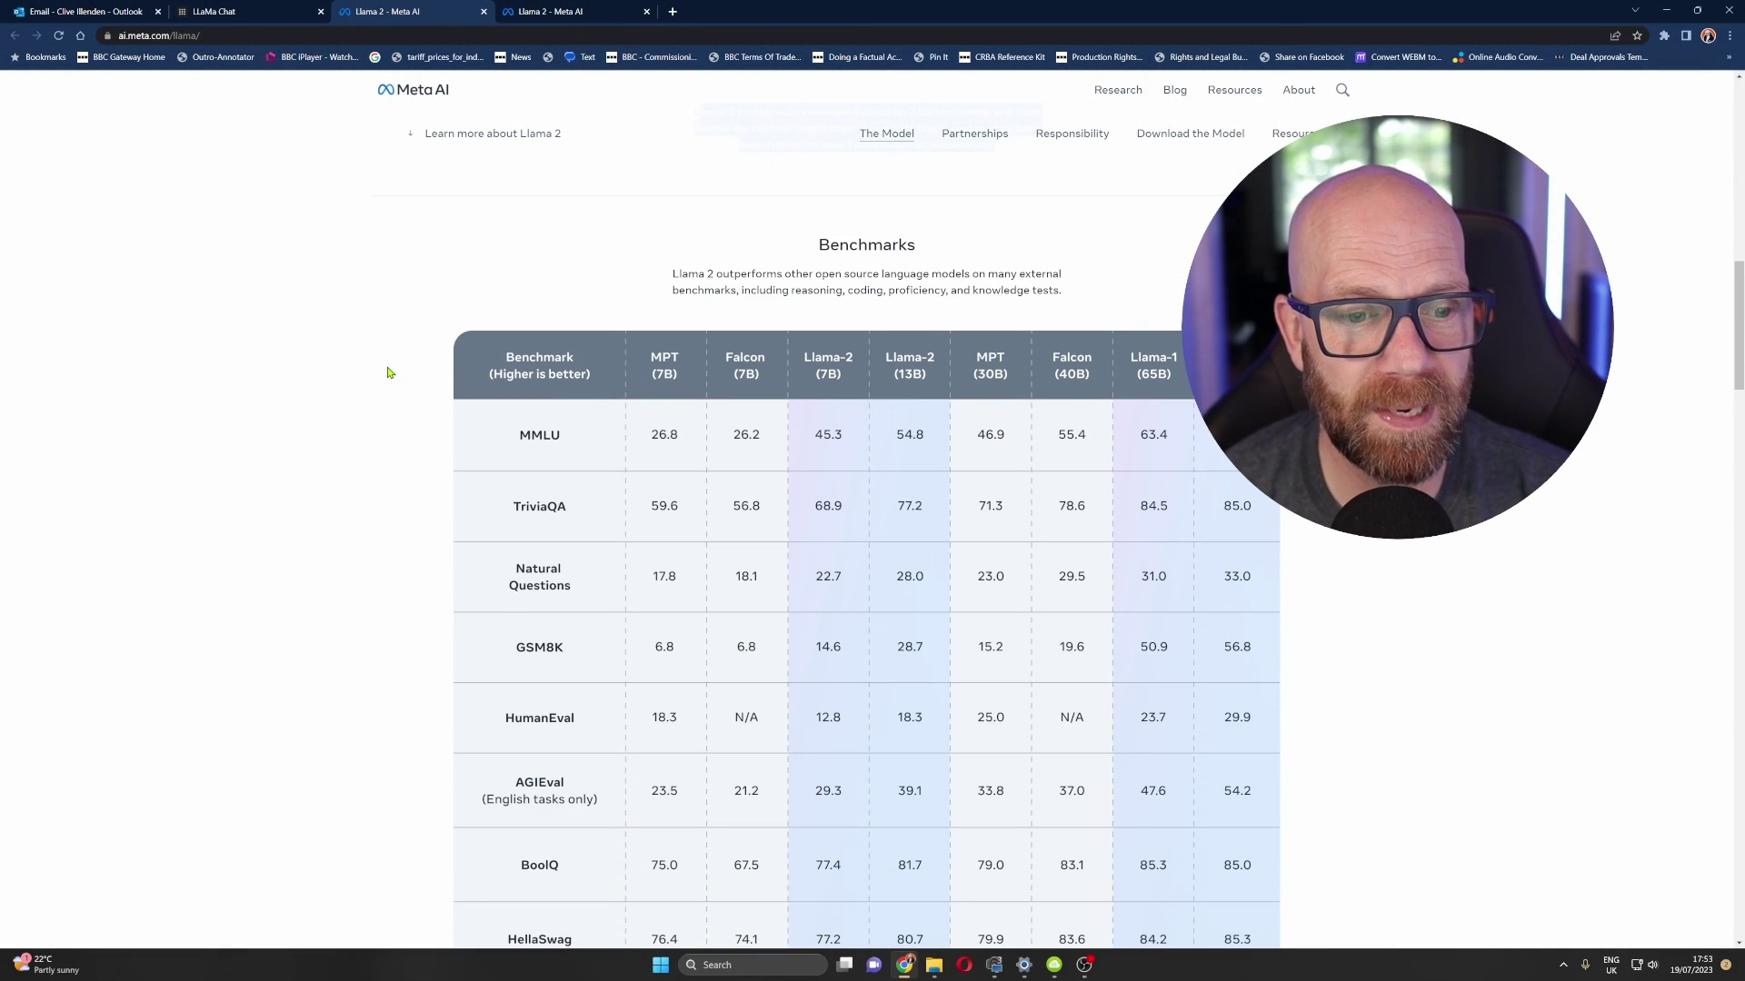
pyautogui.scroll(-1, 388, 373)
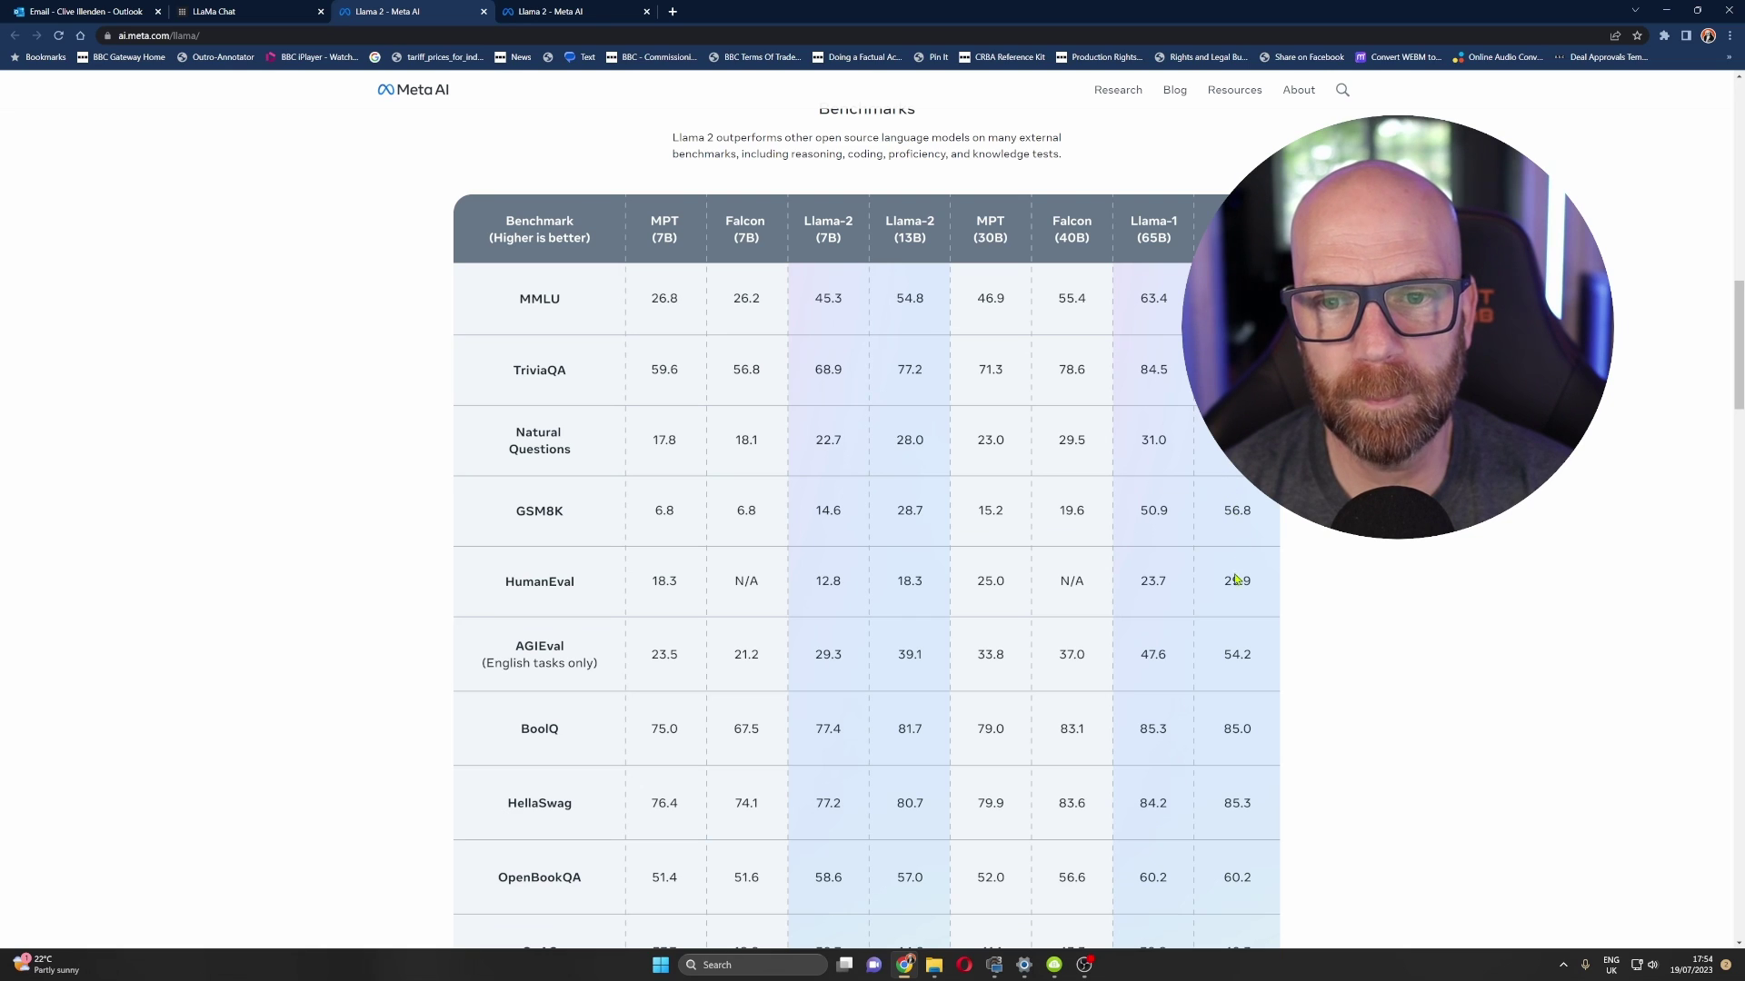
pyautogui.scroll(-1, 1208, 870)
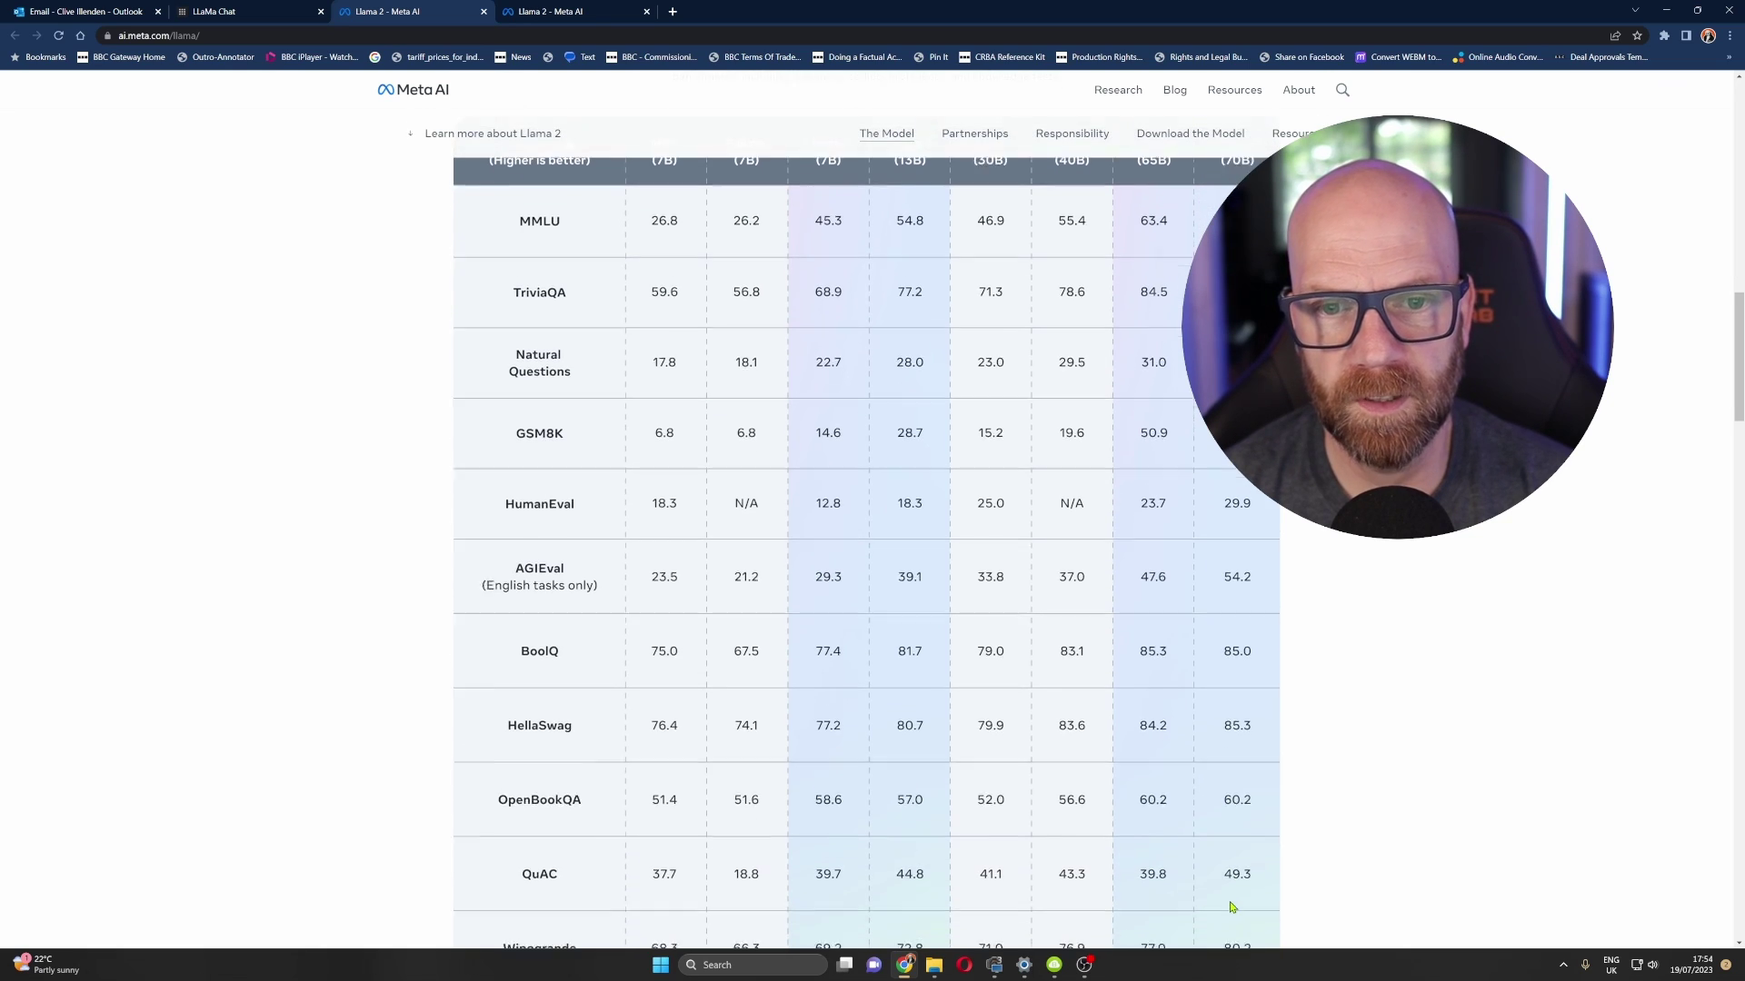
pyautogui.scroll(1, 1227, 886)
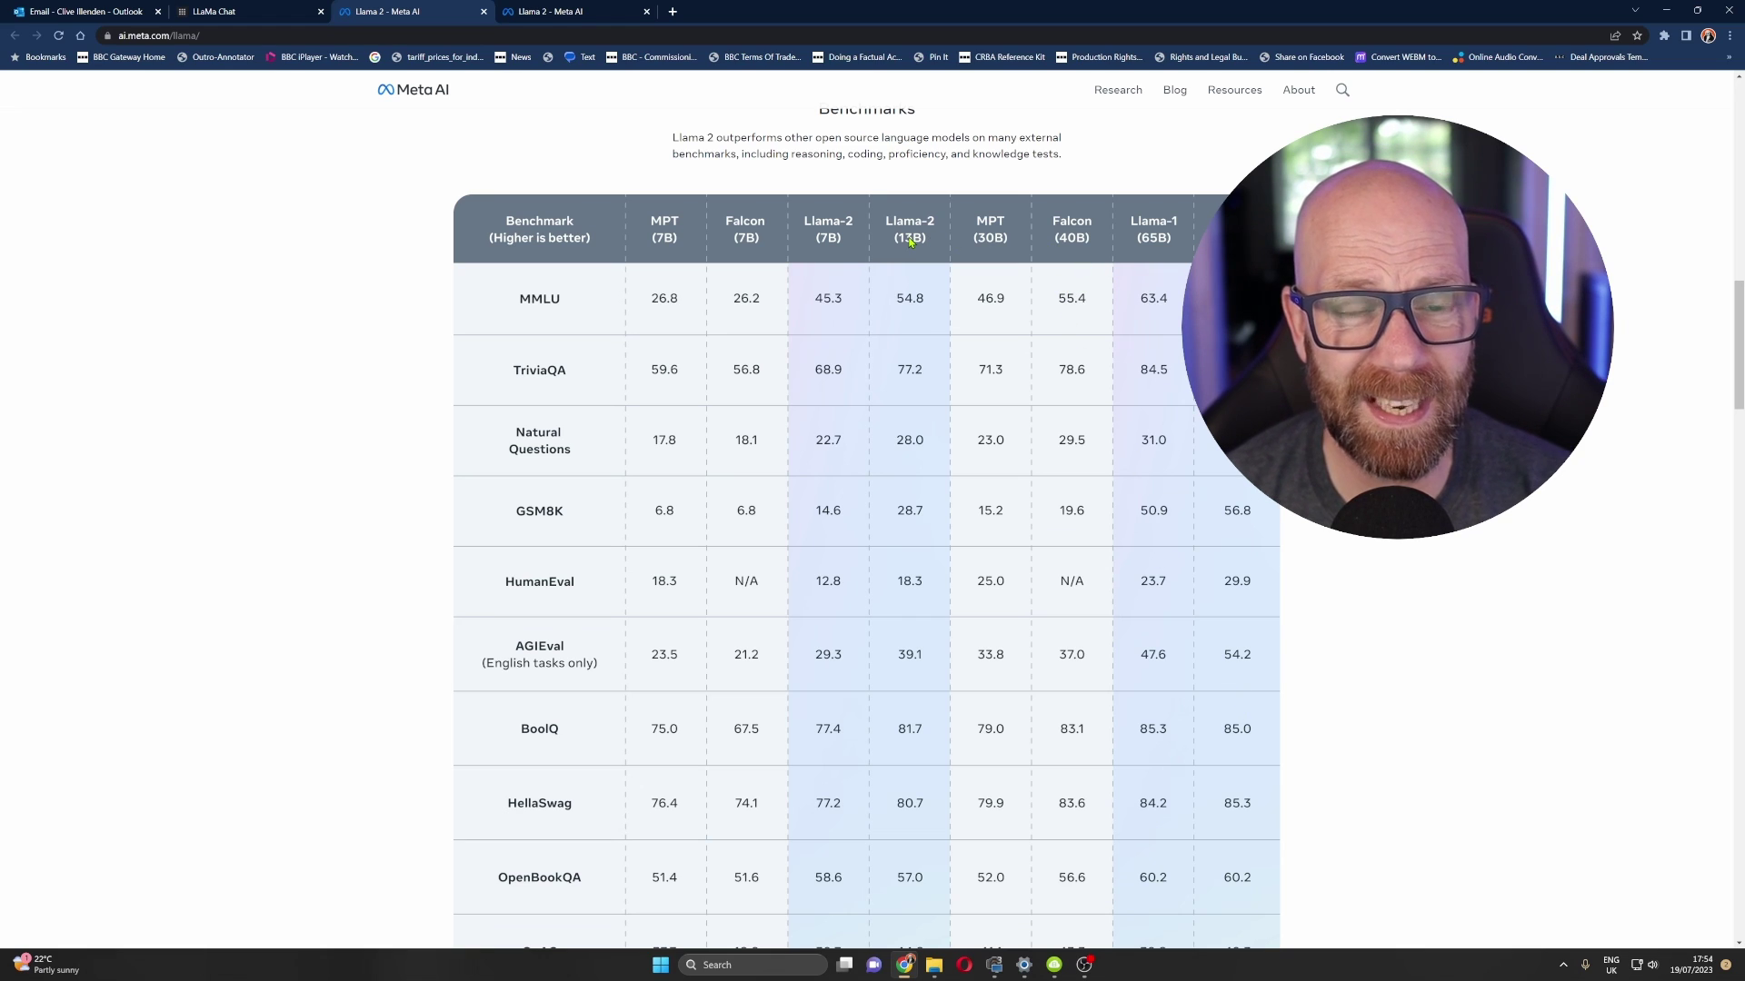
pyautogui.scroll(10, 639, 210)
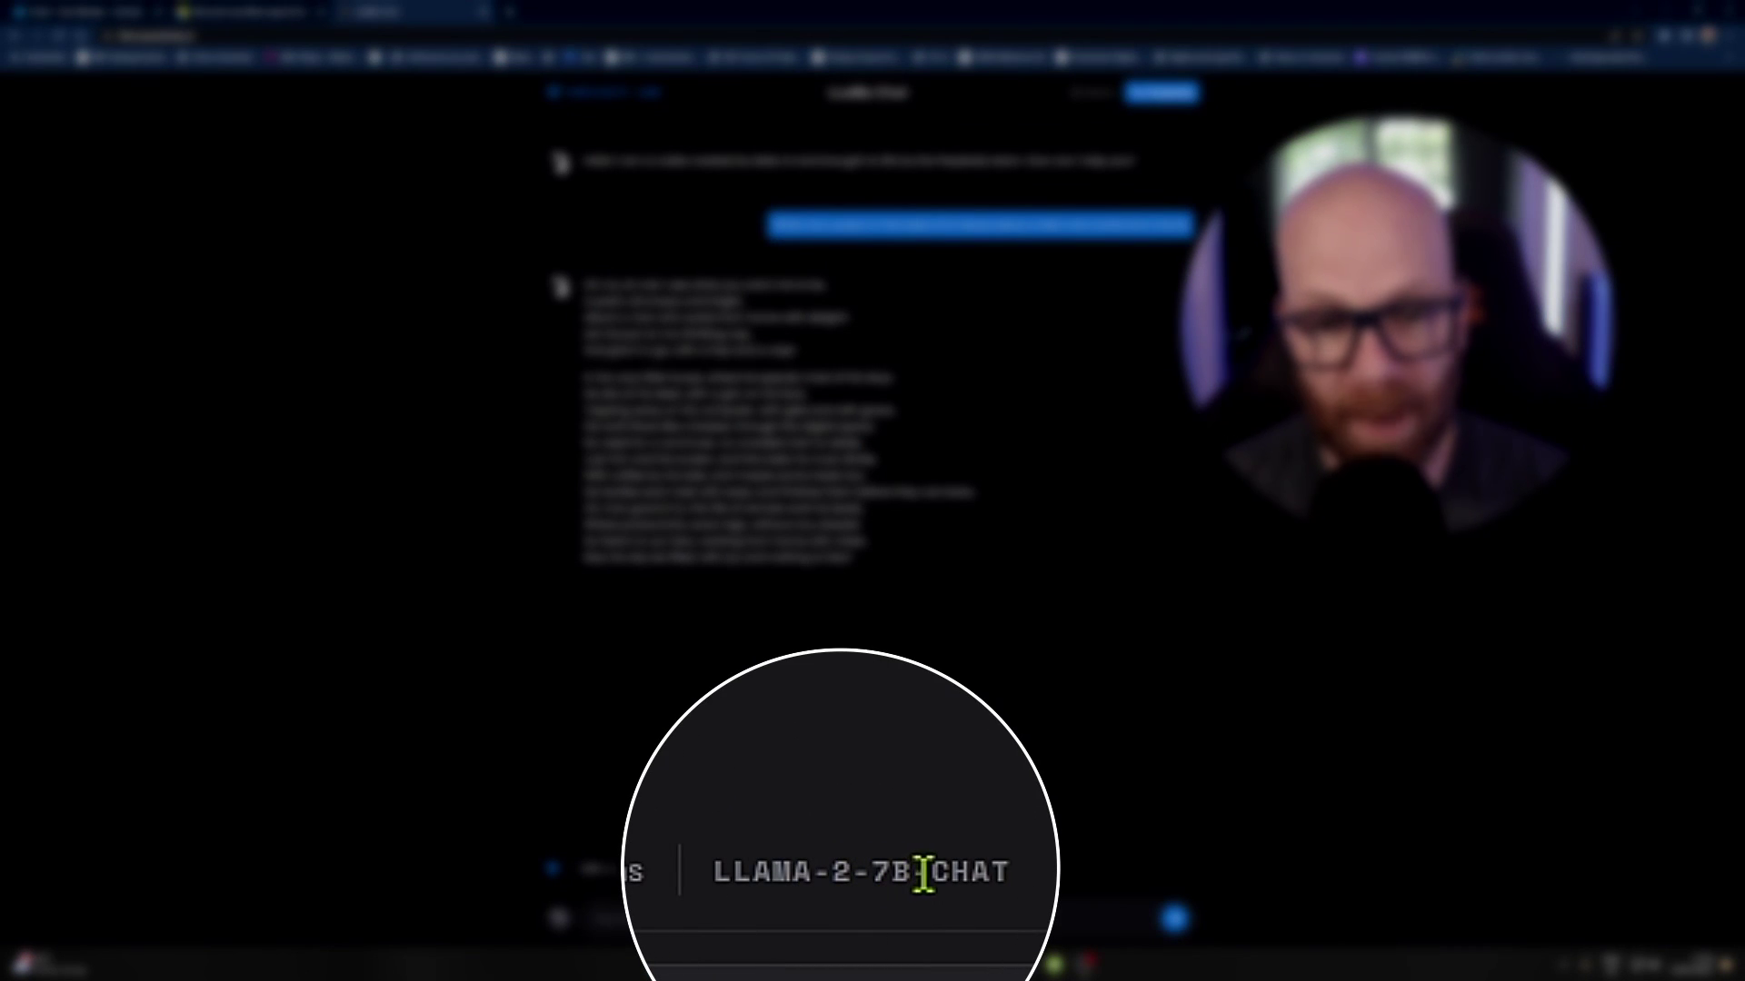
# Step: Highlight the LLAMA-2-7B-CHAT label, the Dr Seuss work-from-home poem prompt, and the poem's first stanza
pyautogui.tripleClick(871, 869)
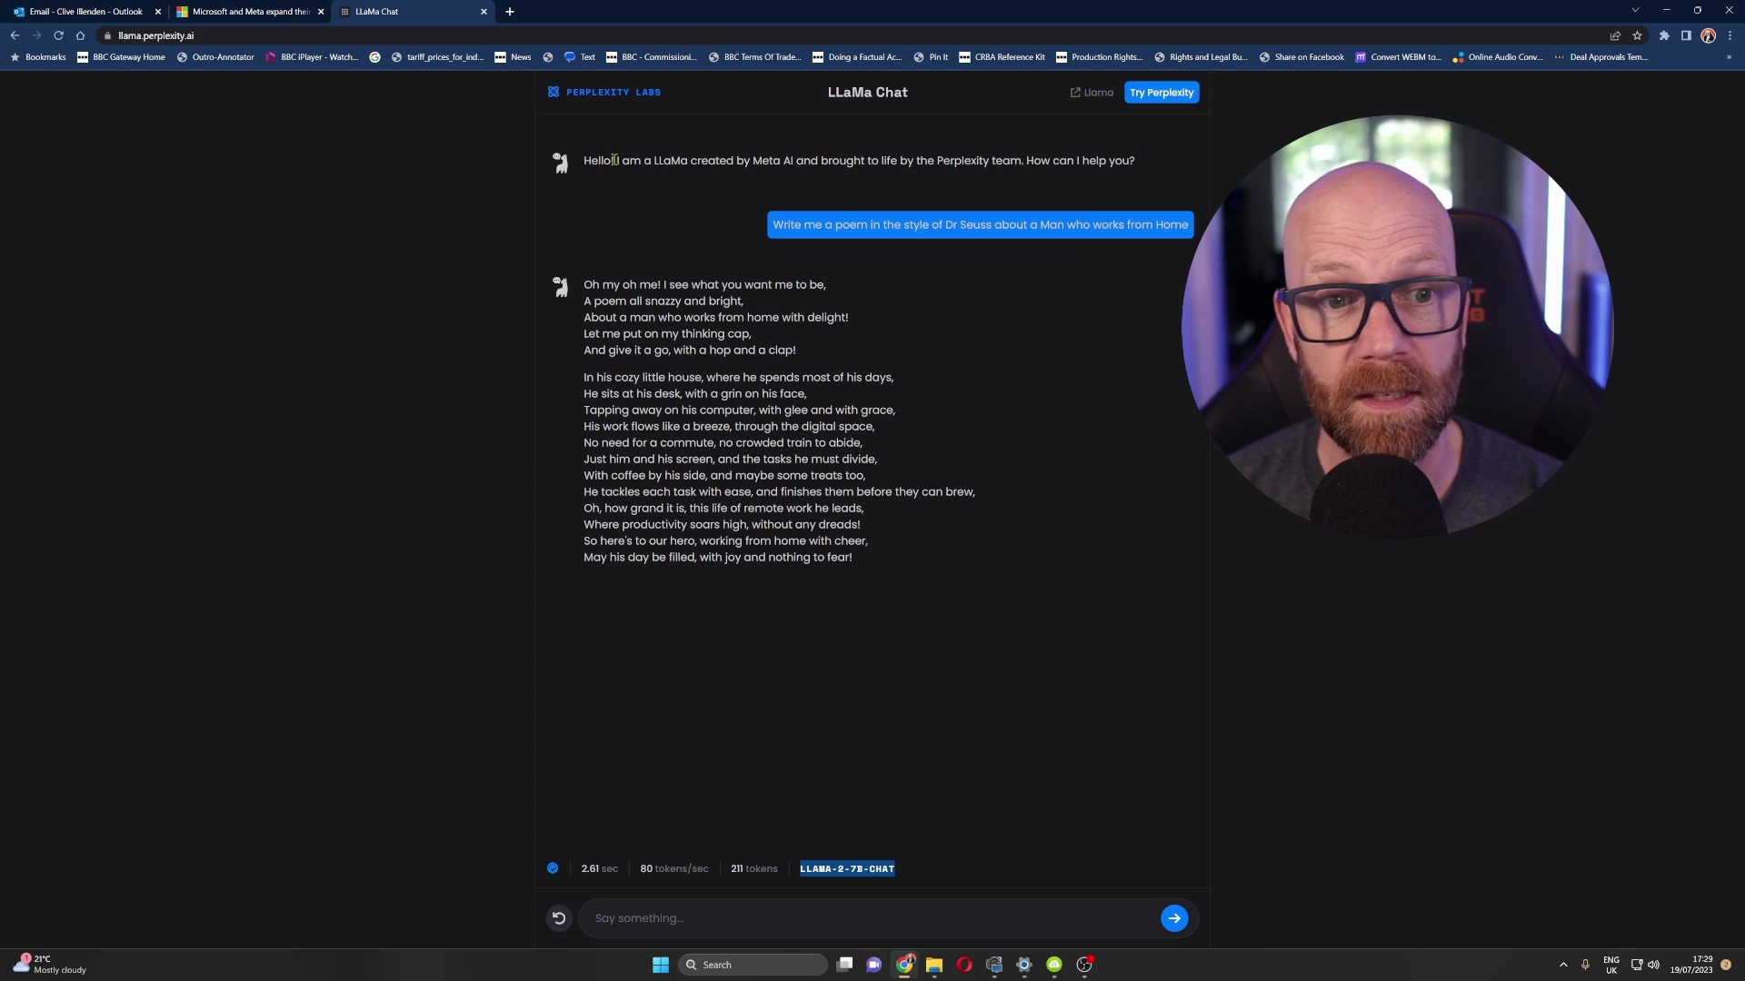
pyautogui.moveTo(931, 225); pyautogui.dragTo(1147, 227)
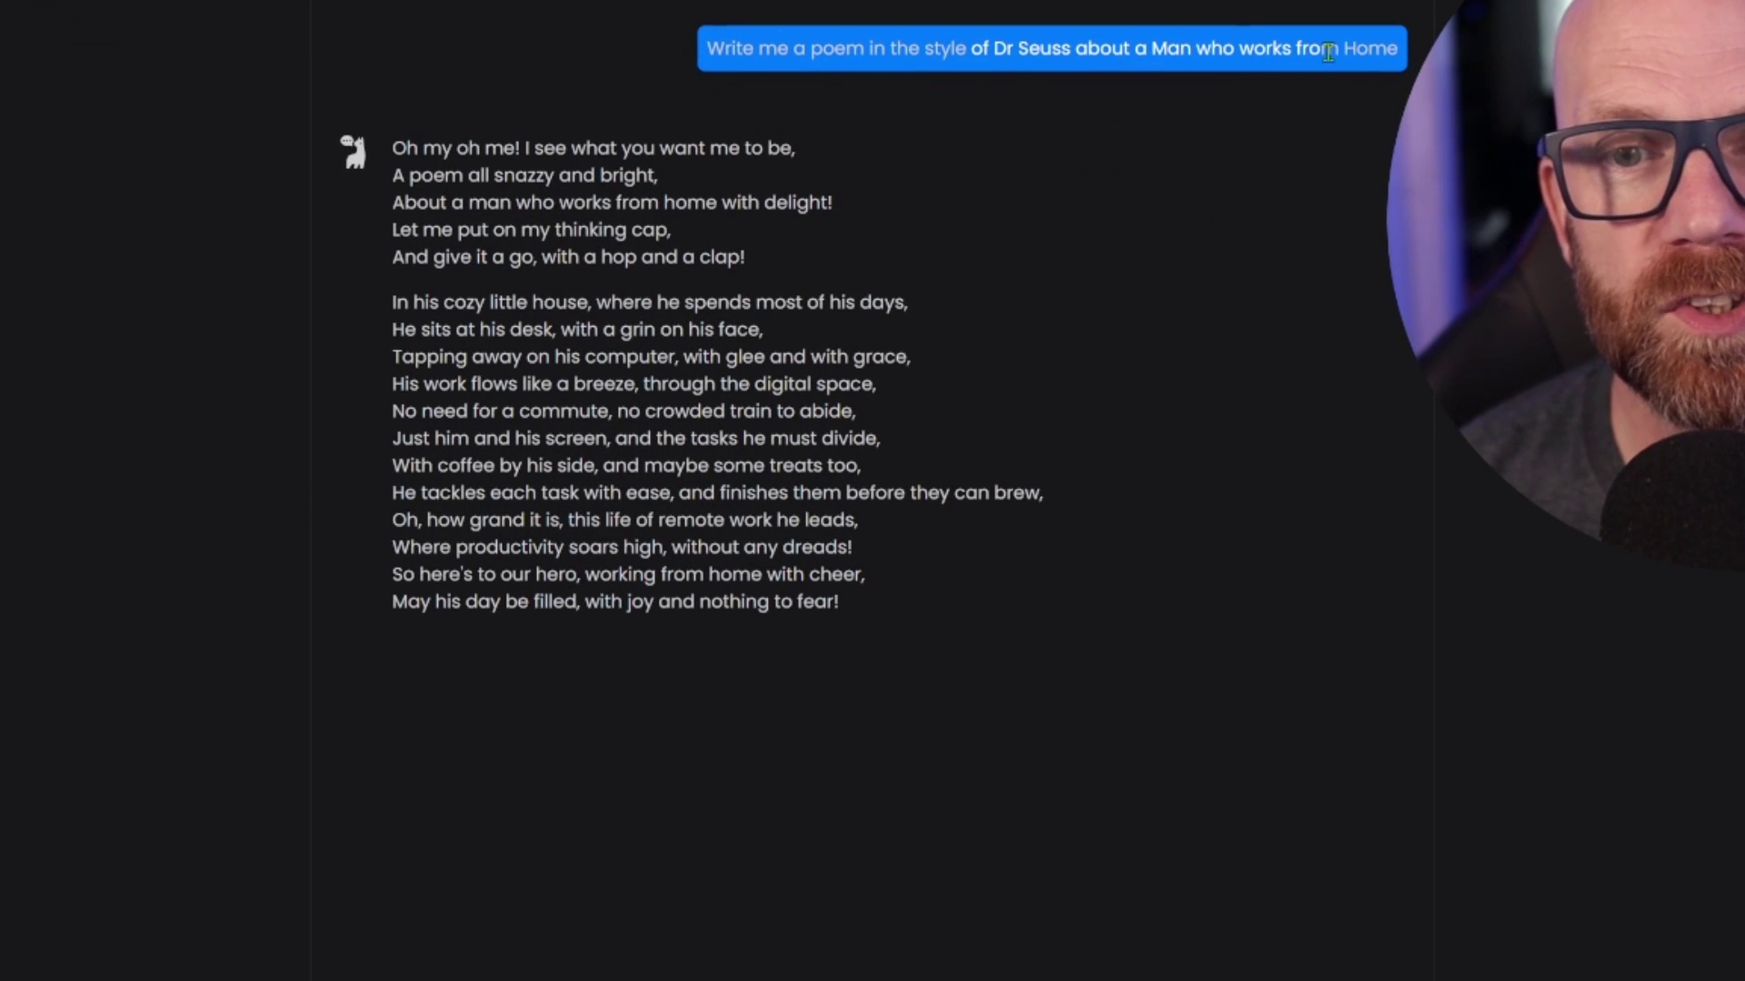
pyautogui.moveTo(1327, 52); pyautogui.dragTo(1395, 52)
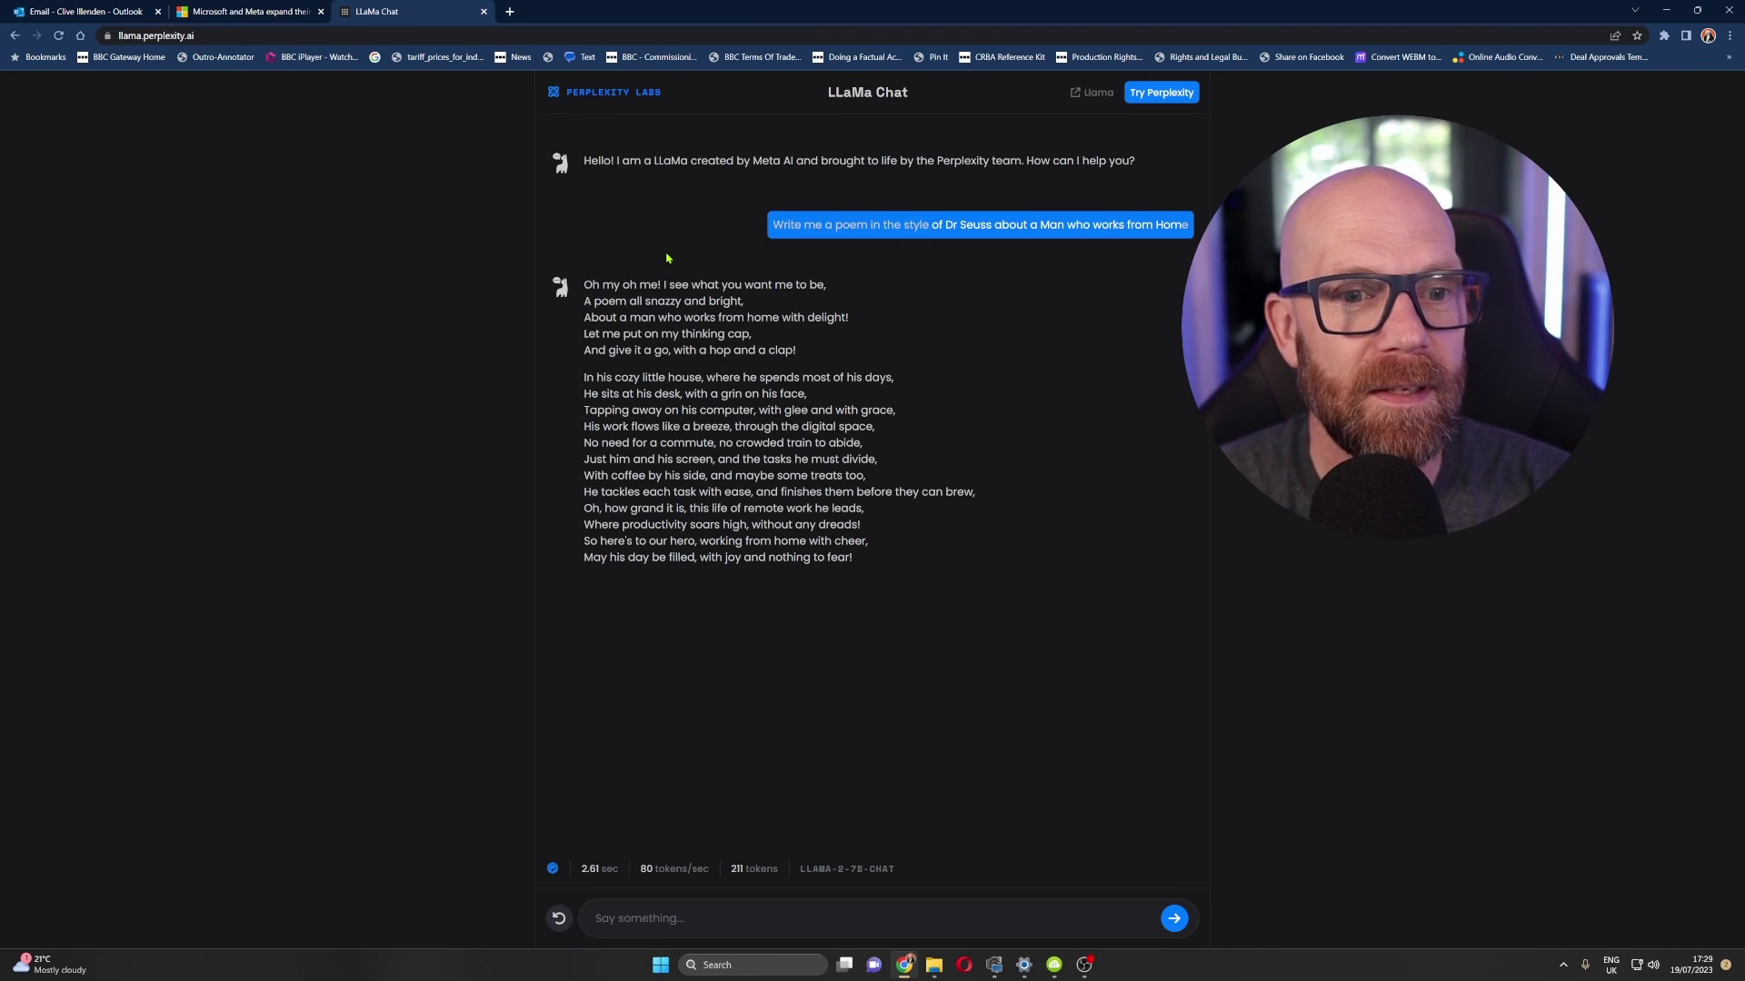
pyautogui.moveTo(583, 283); pyautogui.dragTo(795, 343)
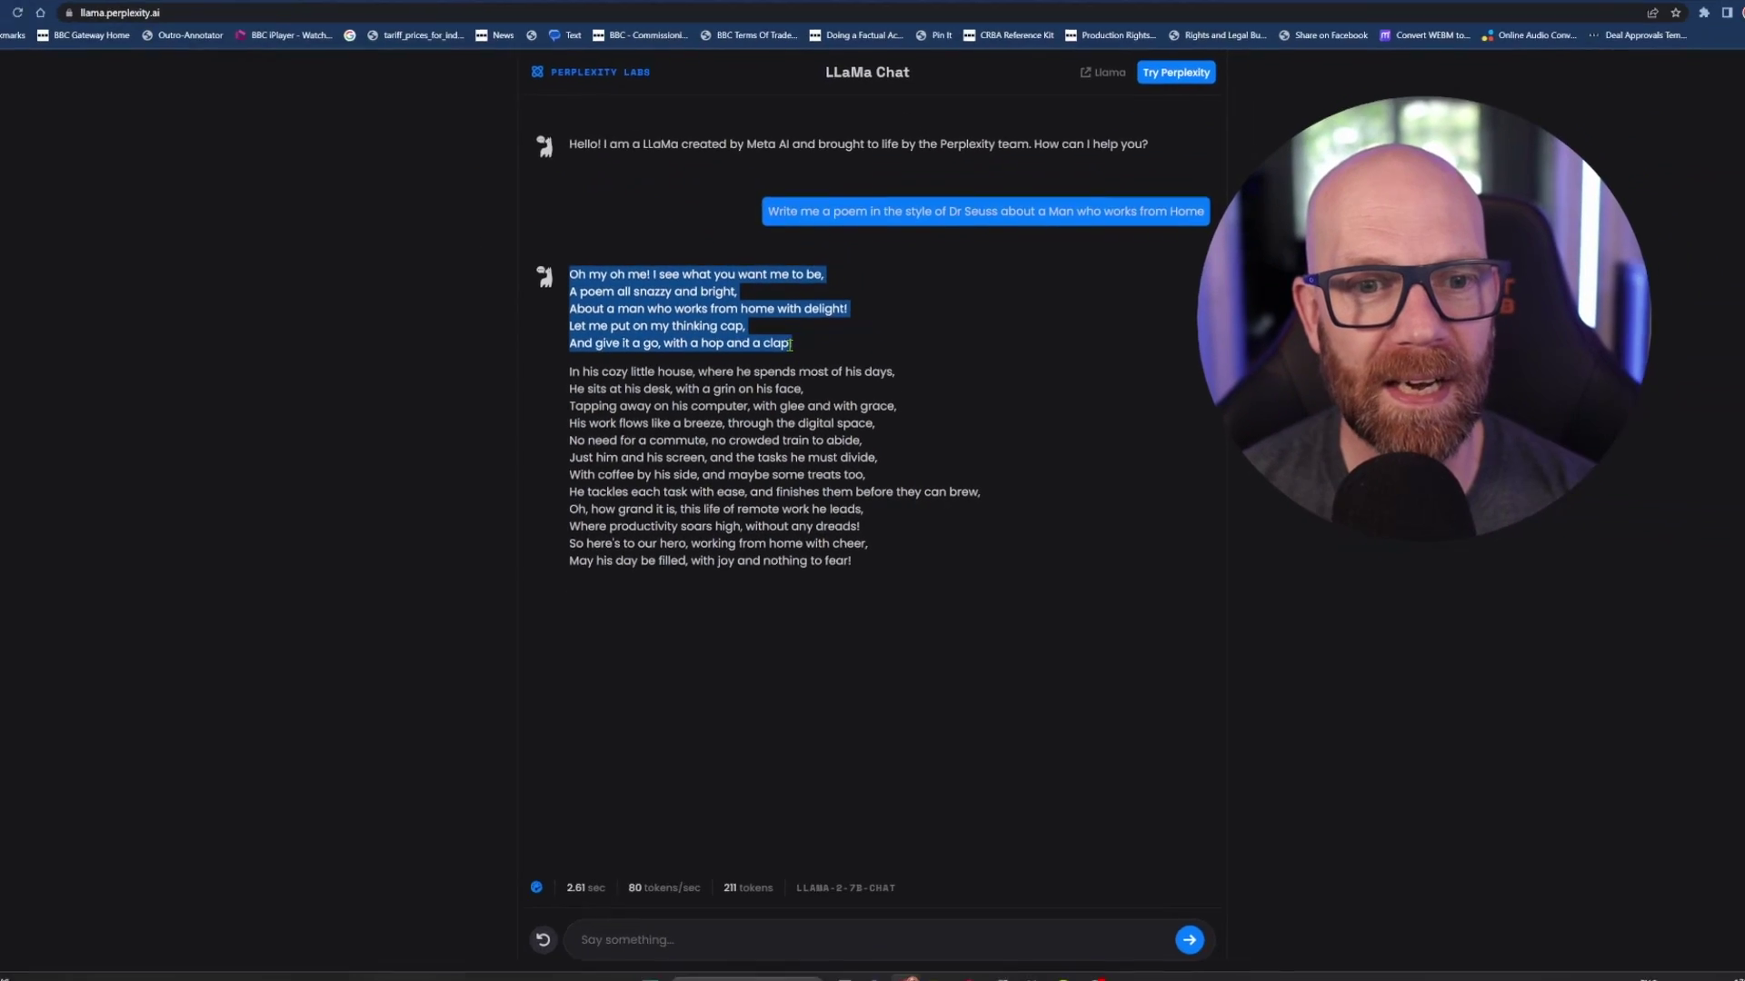
# Step: Highlight the poem's first stanza, then its second stanza, and clear the selection
pyautogui.click(791, 344)
pyautogui.moveTo(793, 342); pyautogui.dragTo(568, 288)
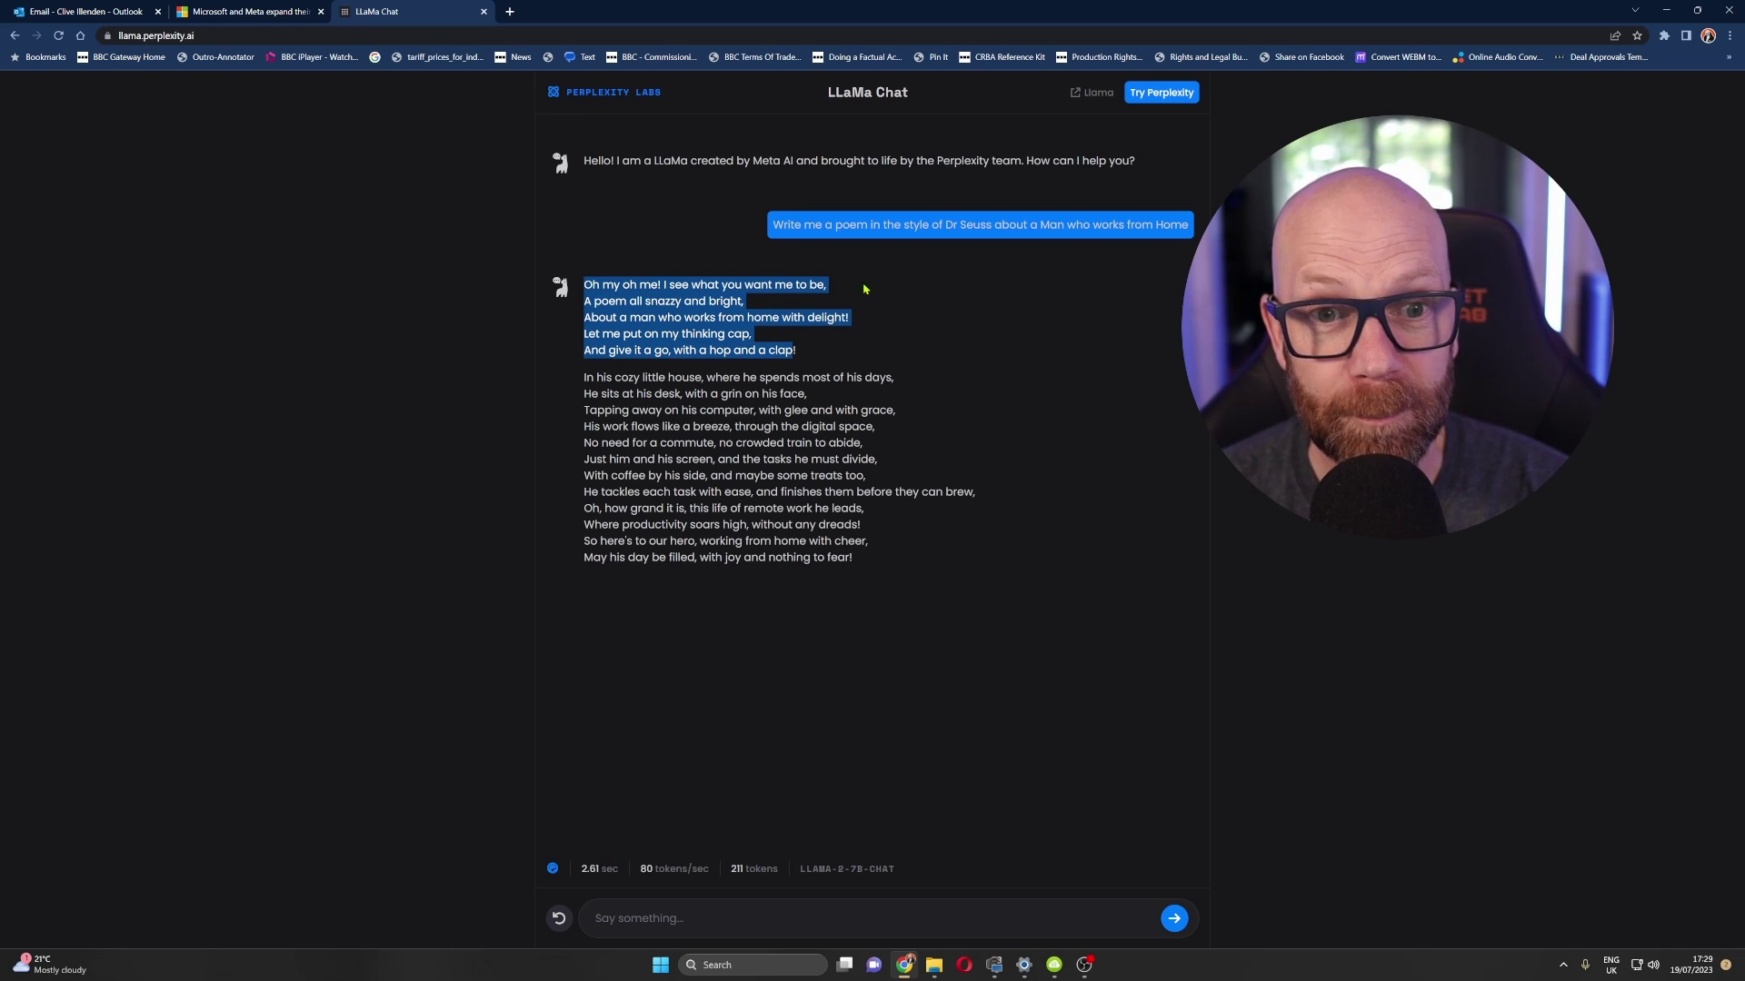
pyautogui.click(607, 289)
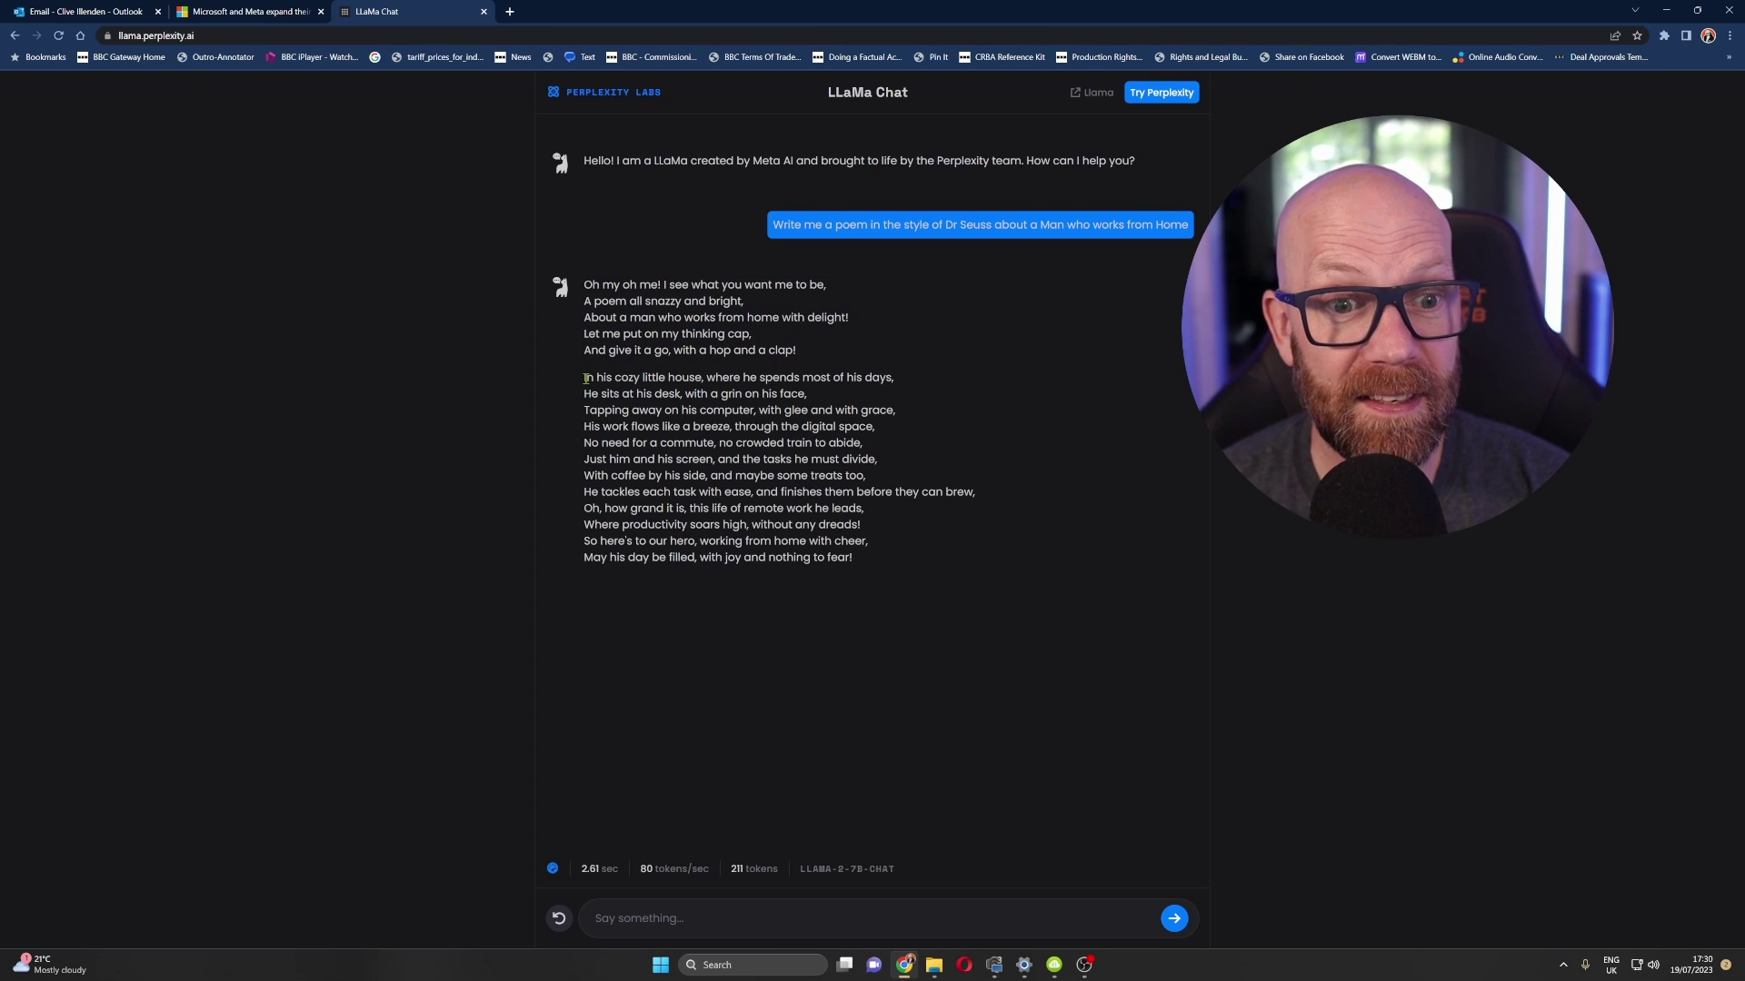
pyautogui.moveTo(587, 379); pyautogui.dragTo(988, 561)
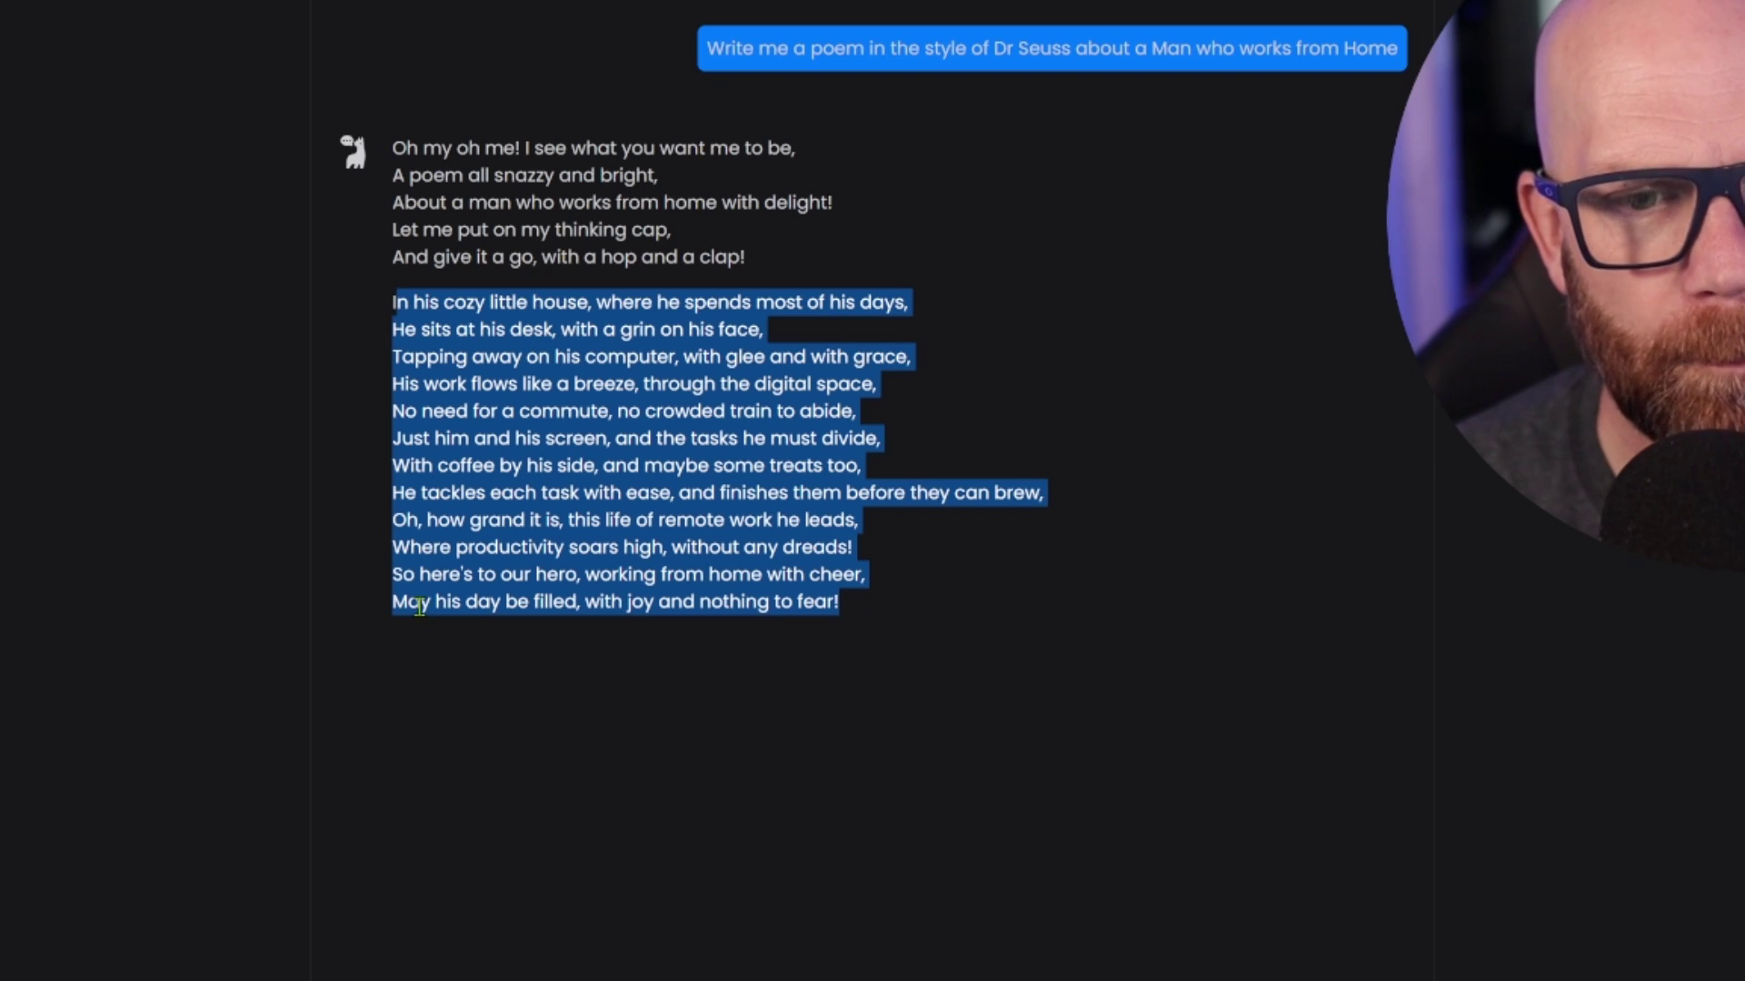
pyautogui.click(835, 604)
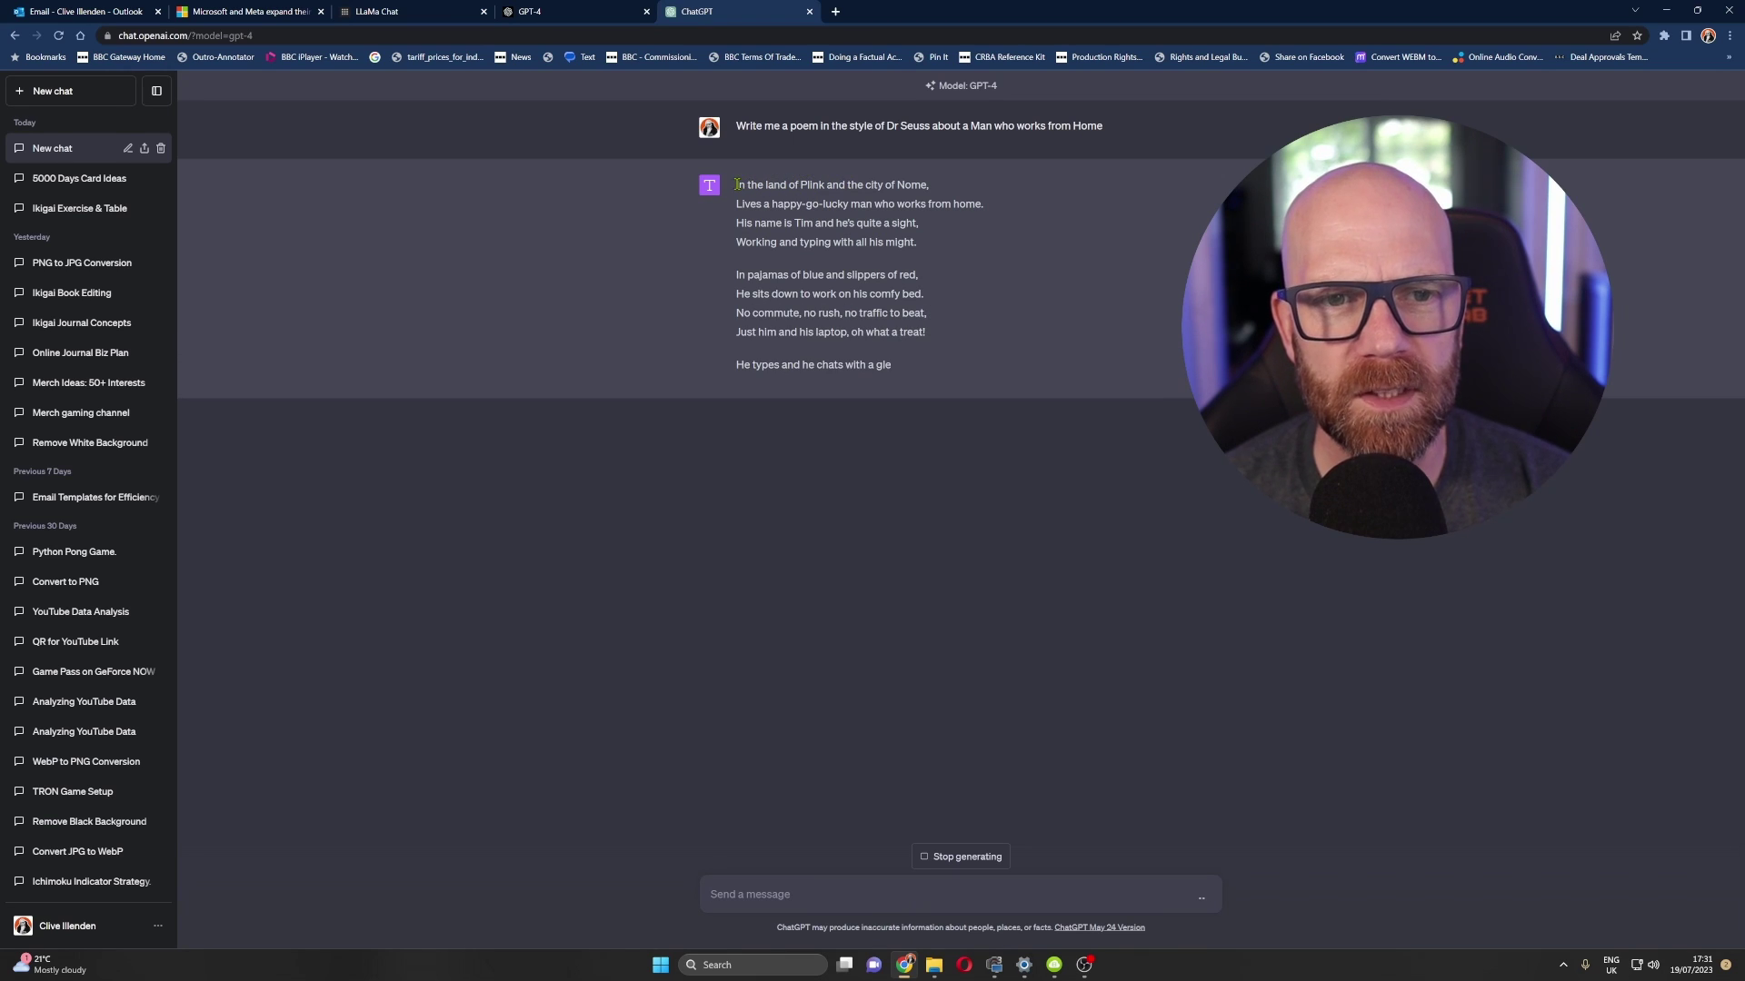
pyautogui.moveTo(736, 185); pyautogui.dragTo(930, 185)
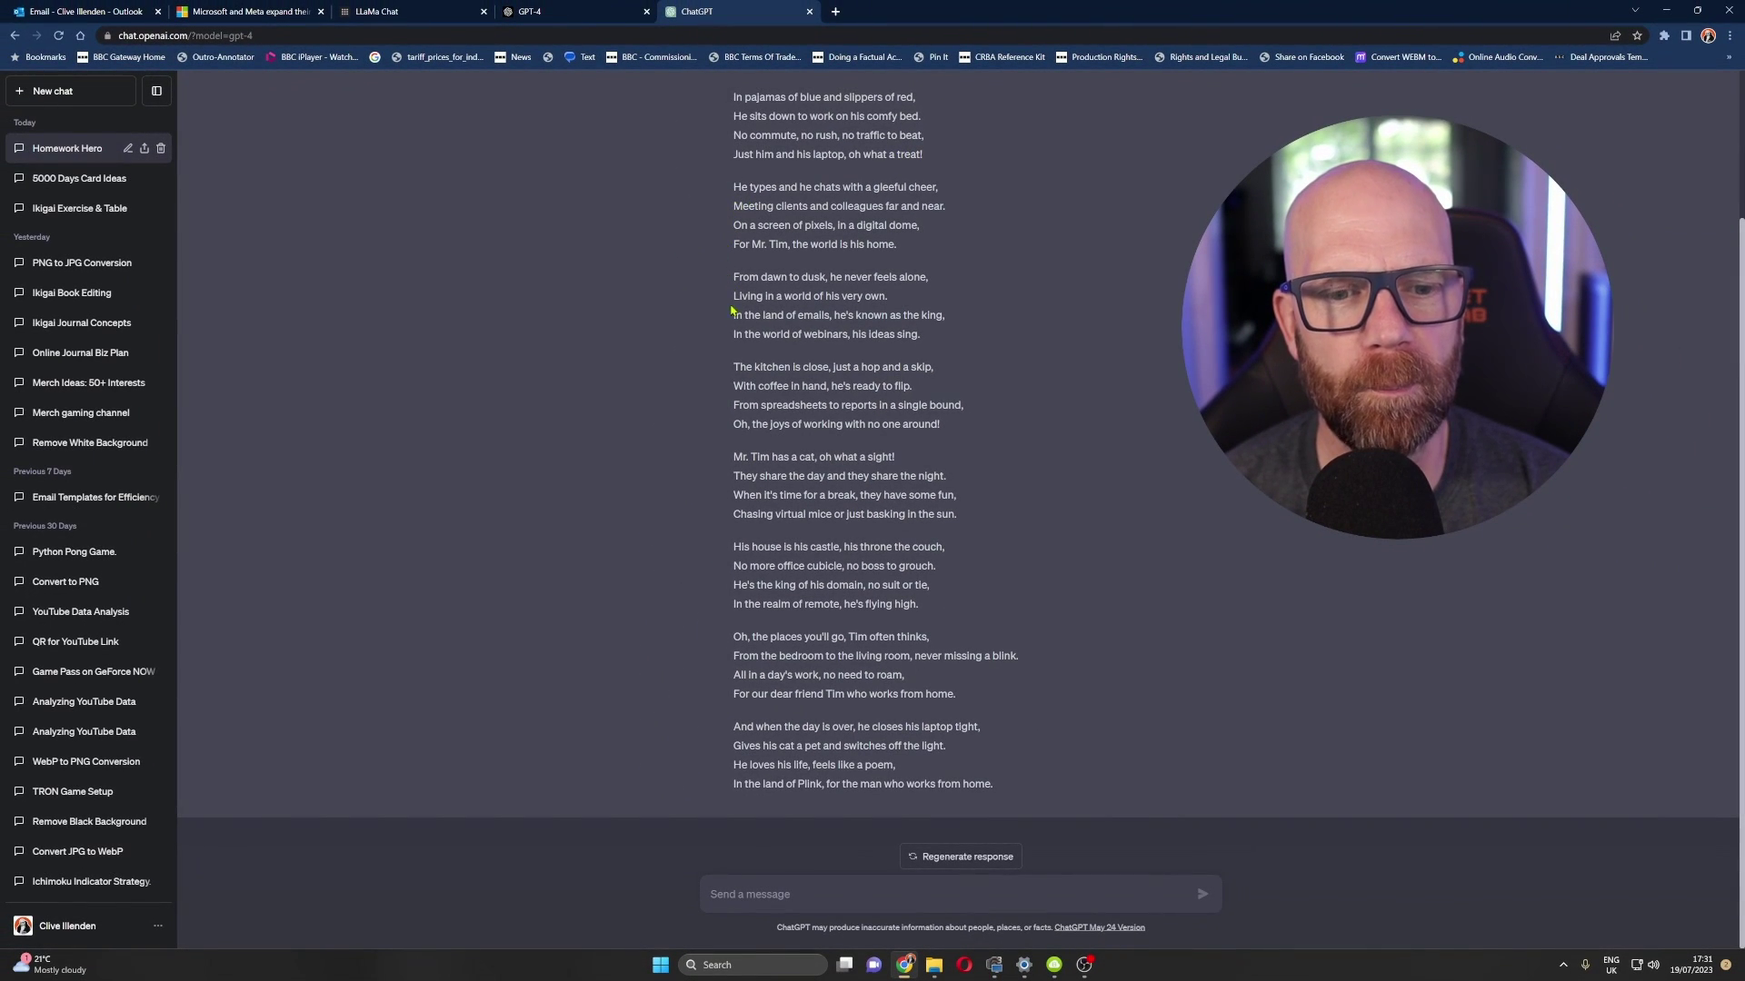
pyautogui.scroll(2, 724, 273)
pyautogui.moveTo(733, 184); pyautogui.dragTo(926, 185)
pyautogui.scroll(-1, 779, 364)
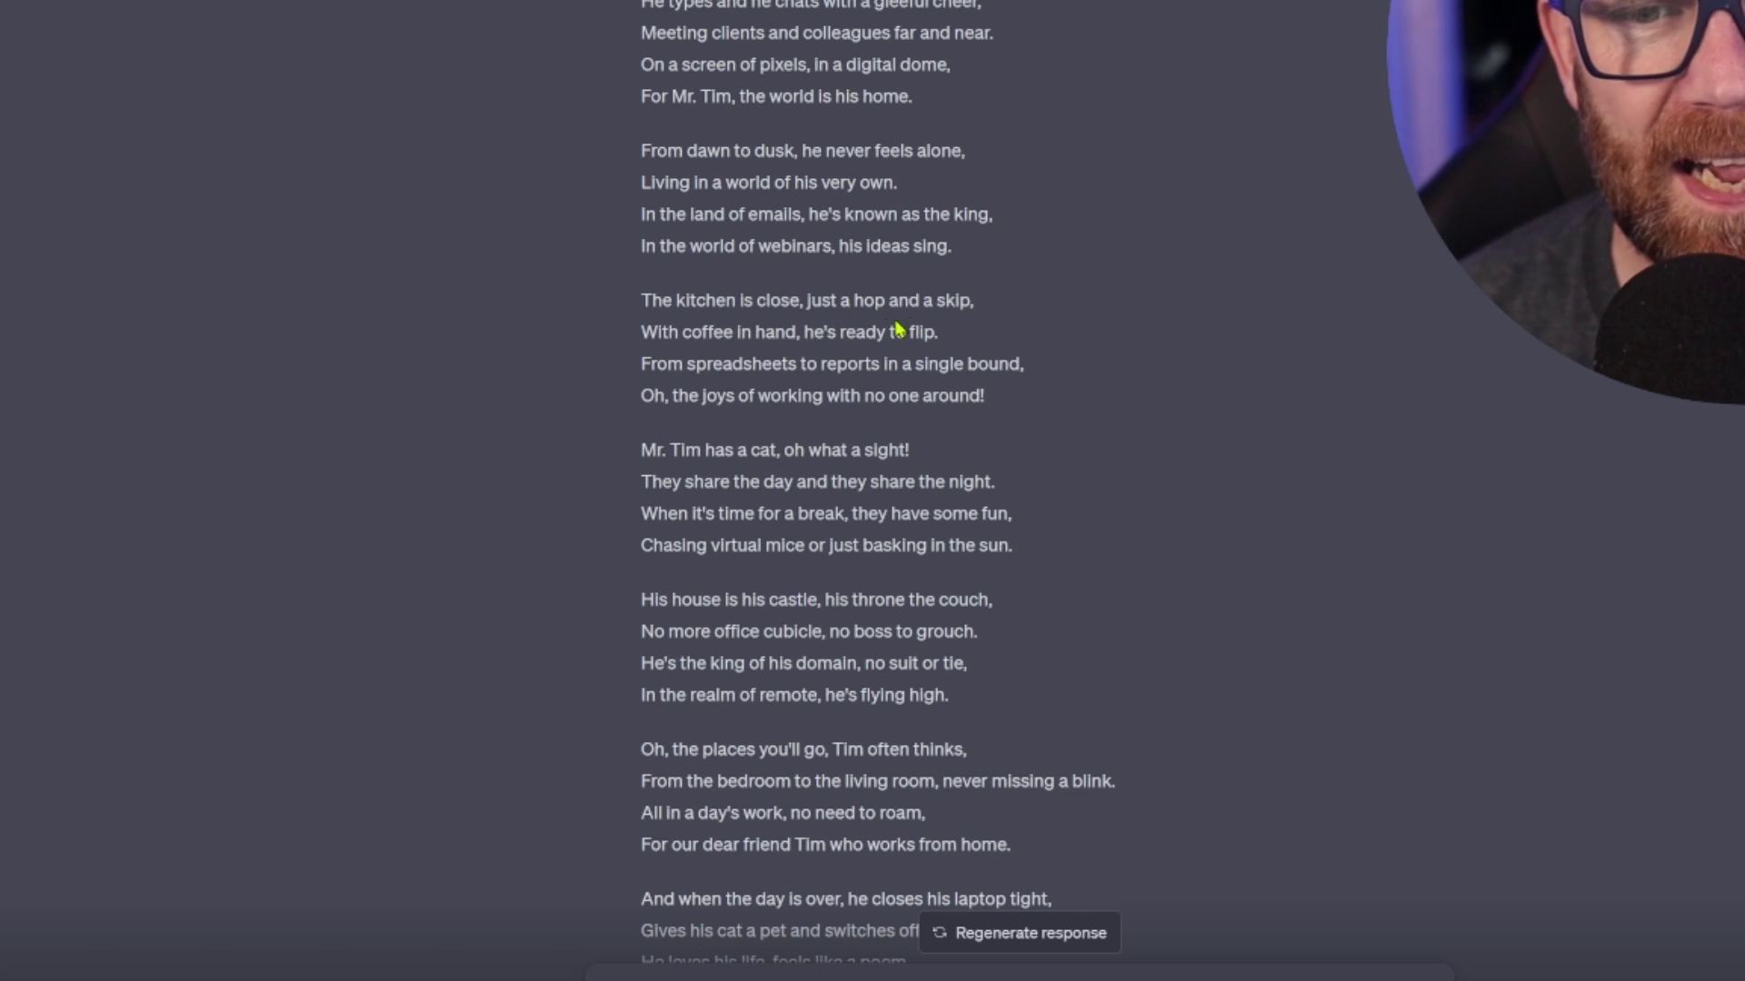
pyautogui.moveTo(644, 364); pyautogui.dragTo(1019, 360)
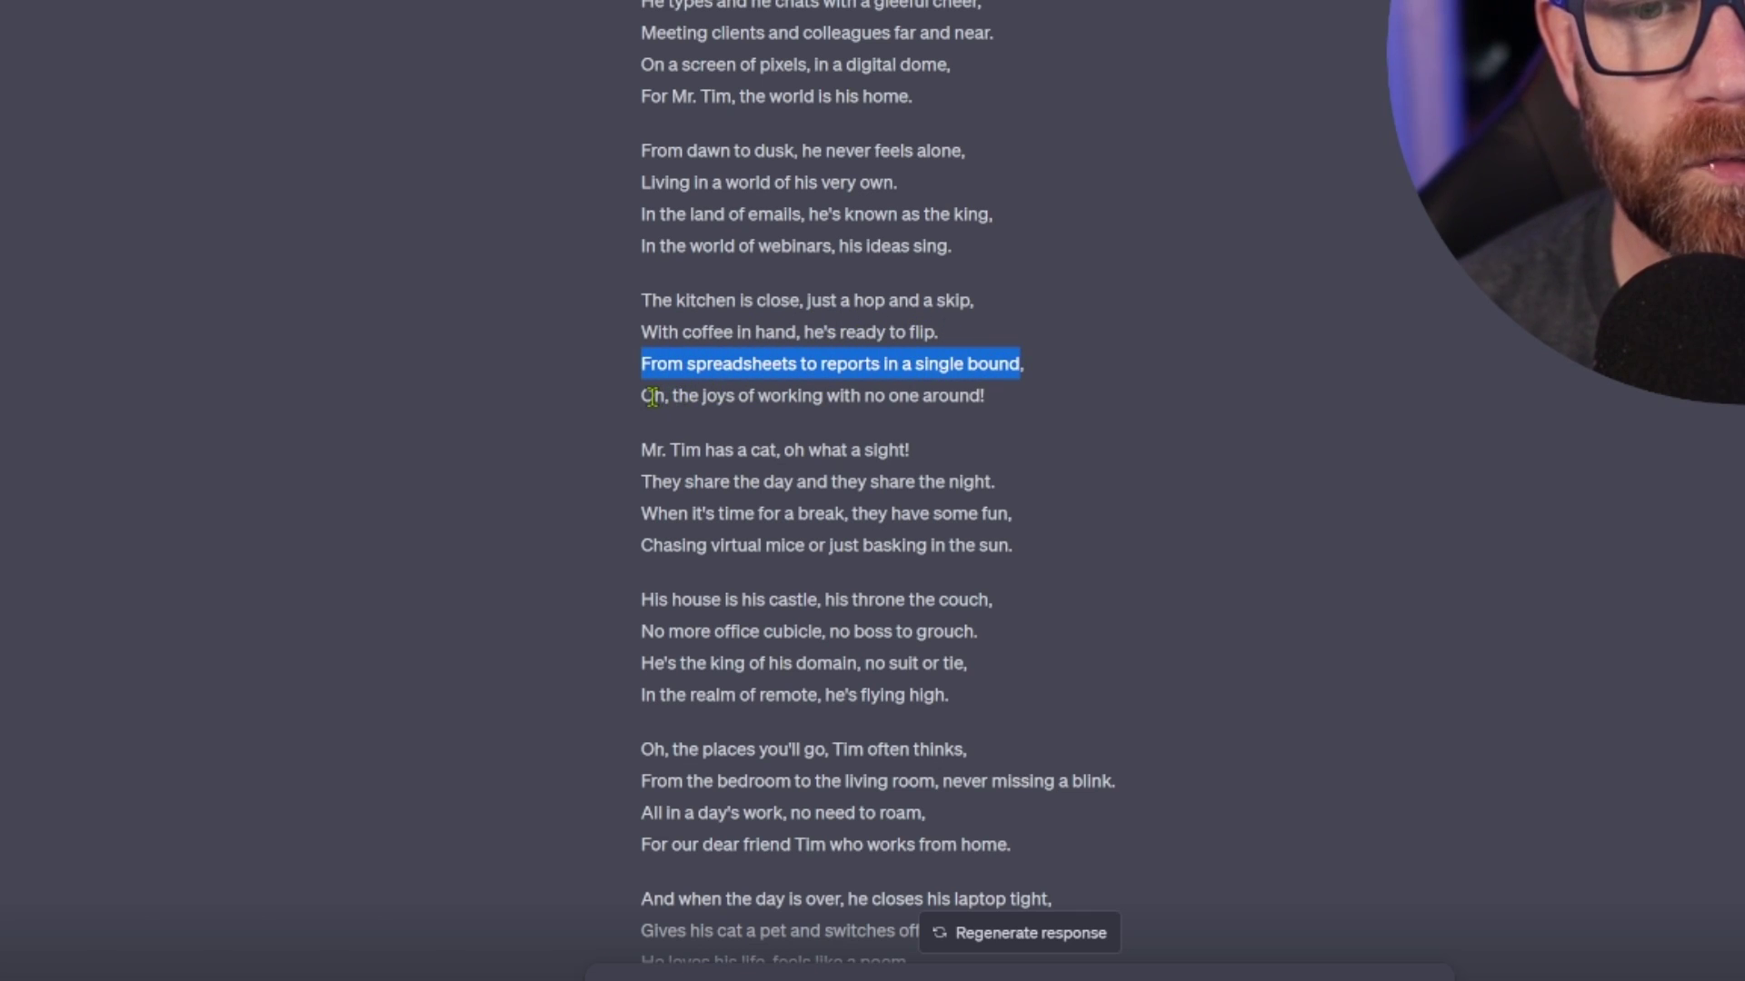
pyautogui.moveTo(652, 397); pyautogui.dragTo(991, 406)
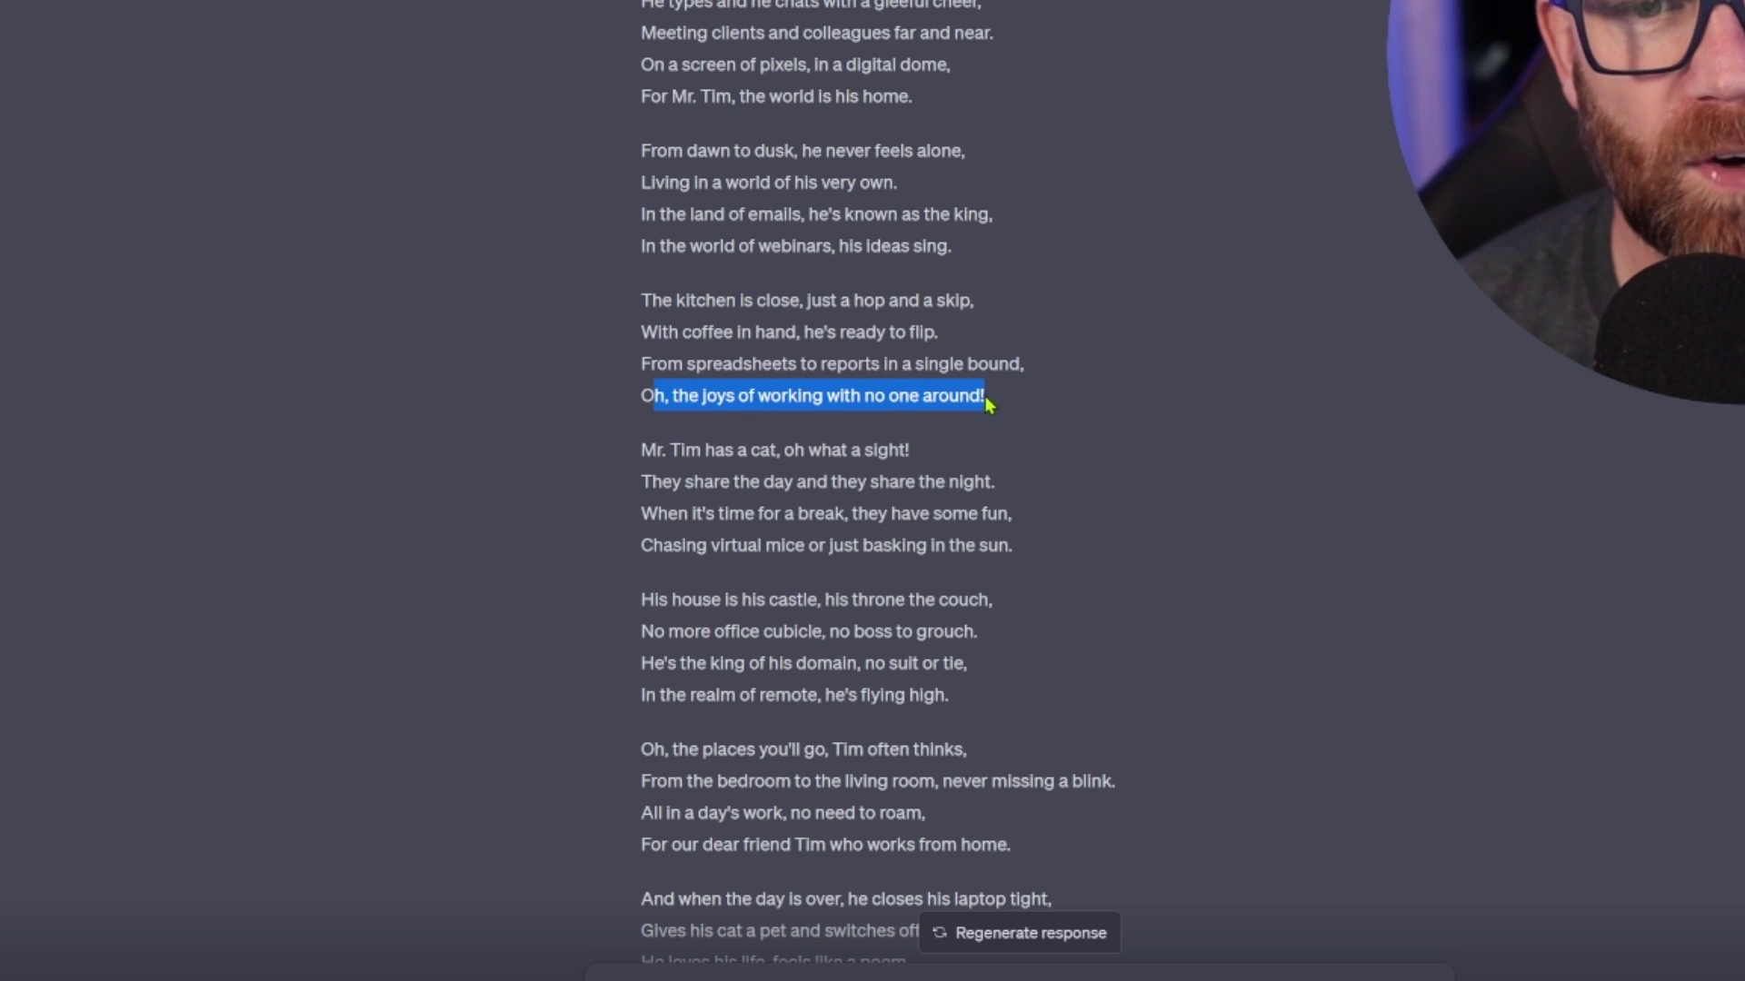
pyautogui.moveTo(643, 749); pyautogui.dragTo(814, 751)
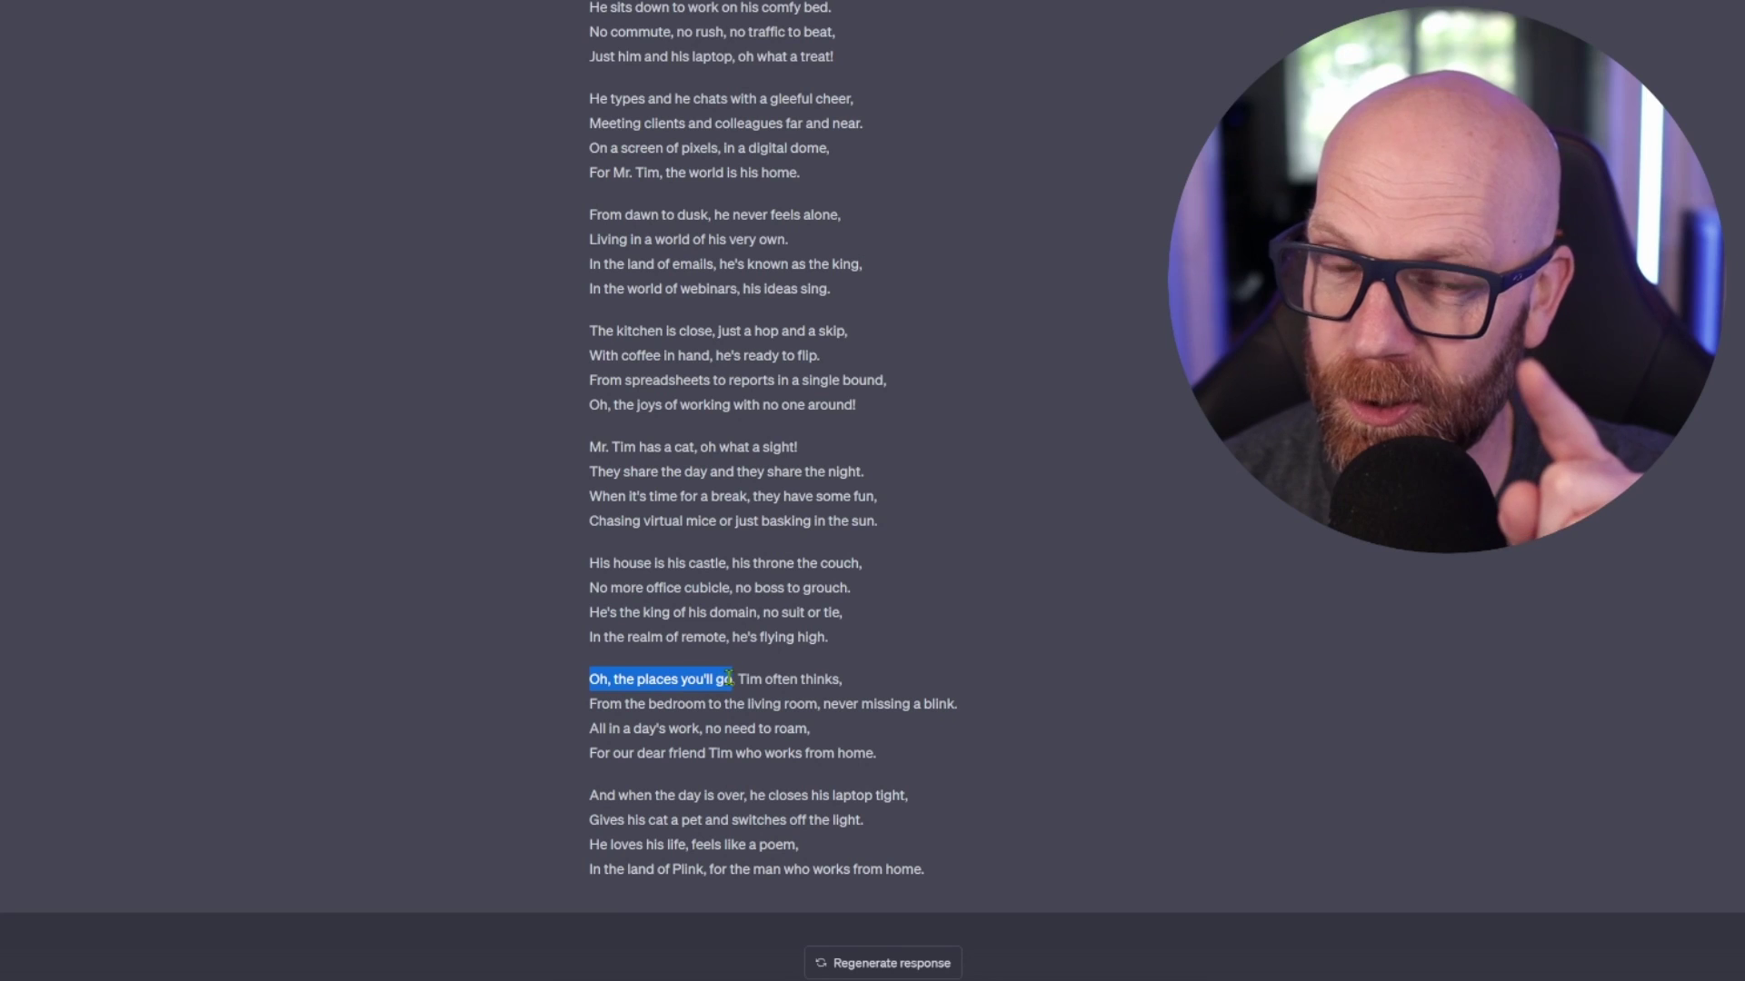
pyautogui.click(592, 679)
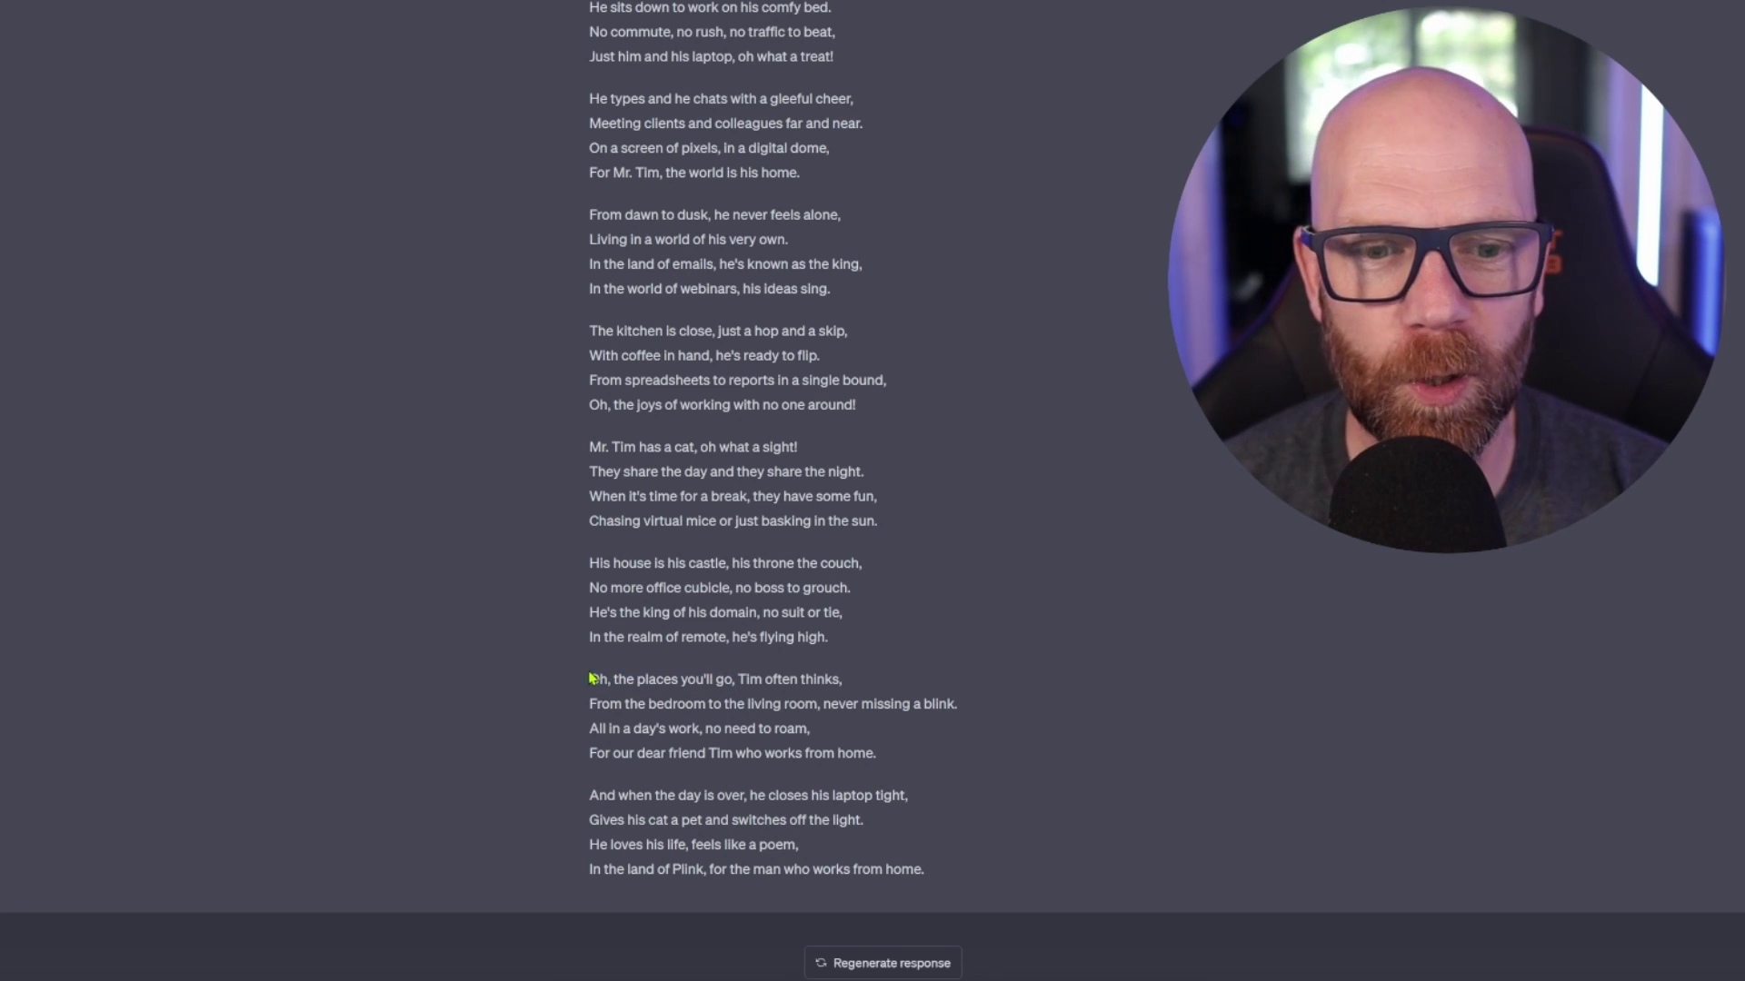
pyautogui.moveTo(589, 679); pyautogui.dragTo(732, 675)
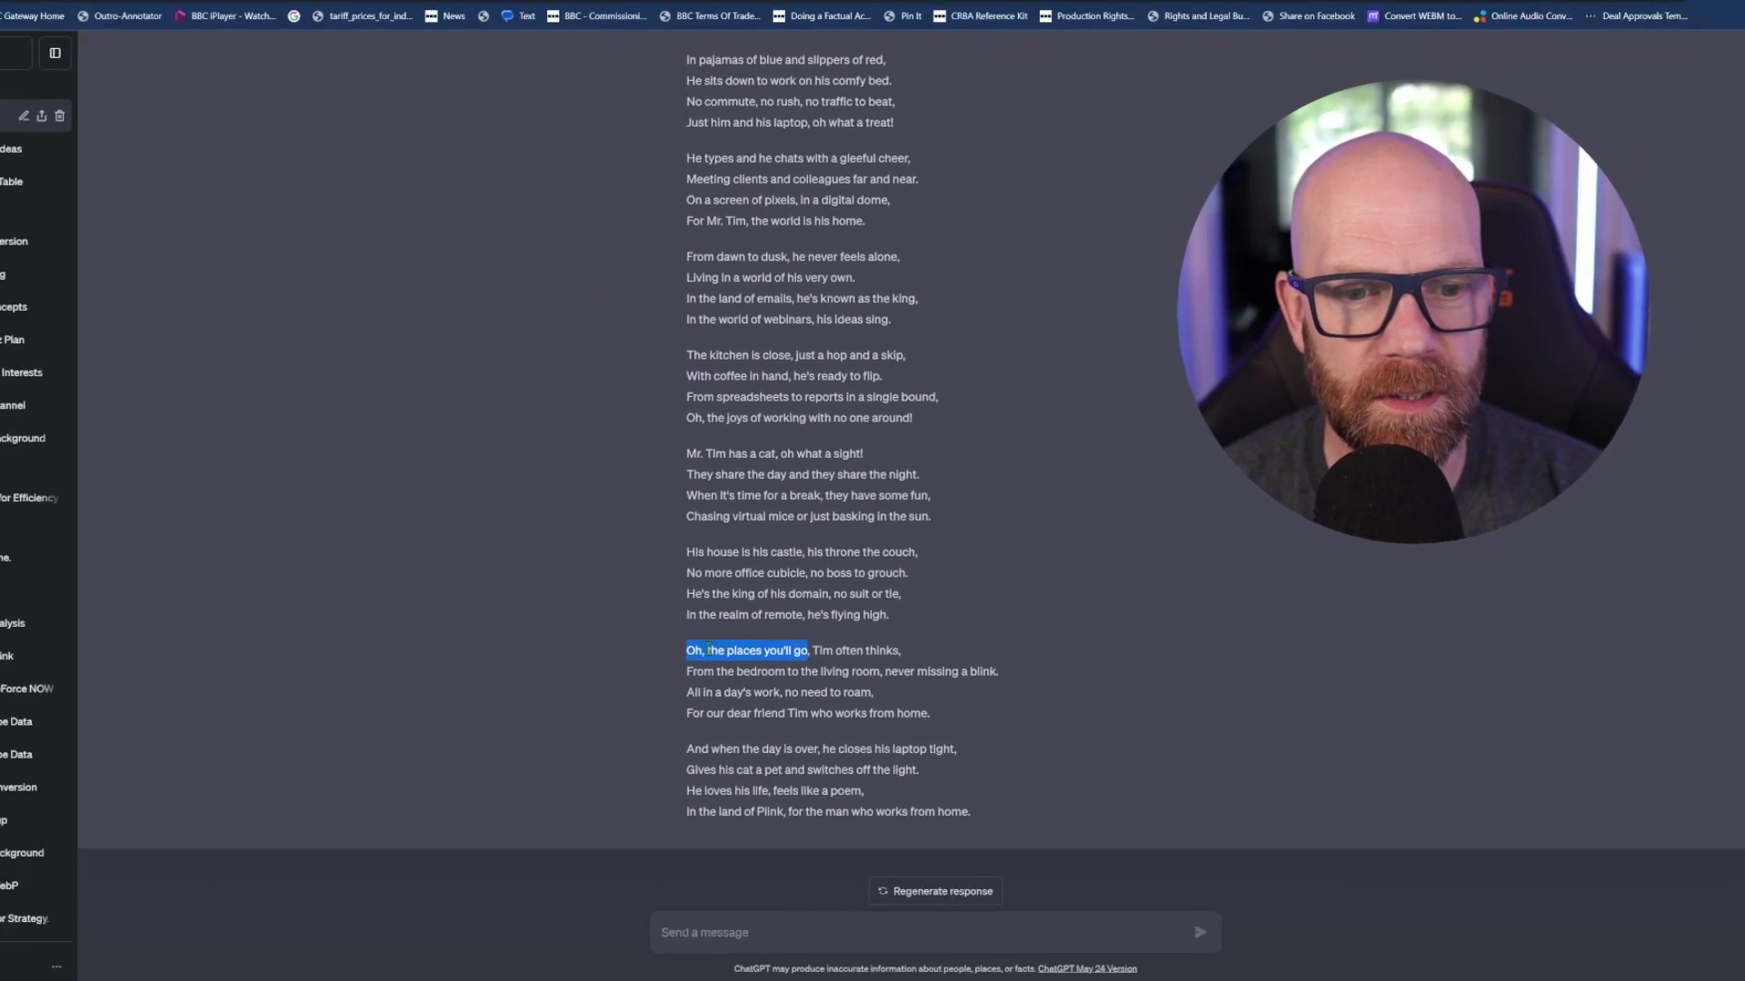
pyautogui.click(744, 680)
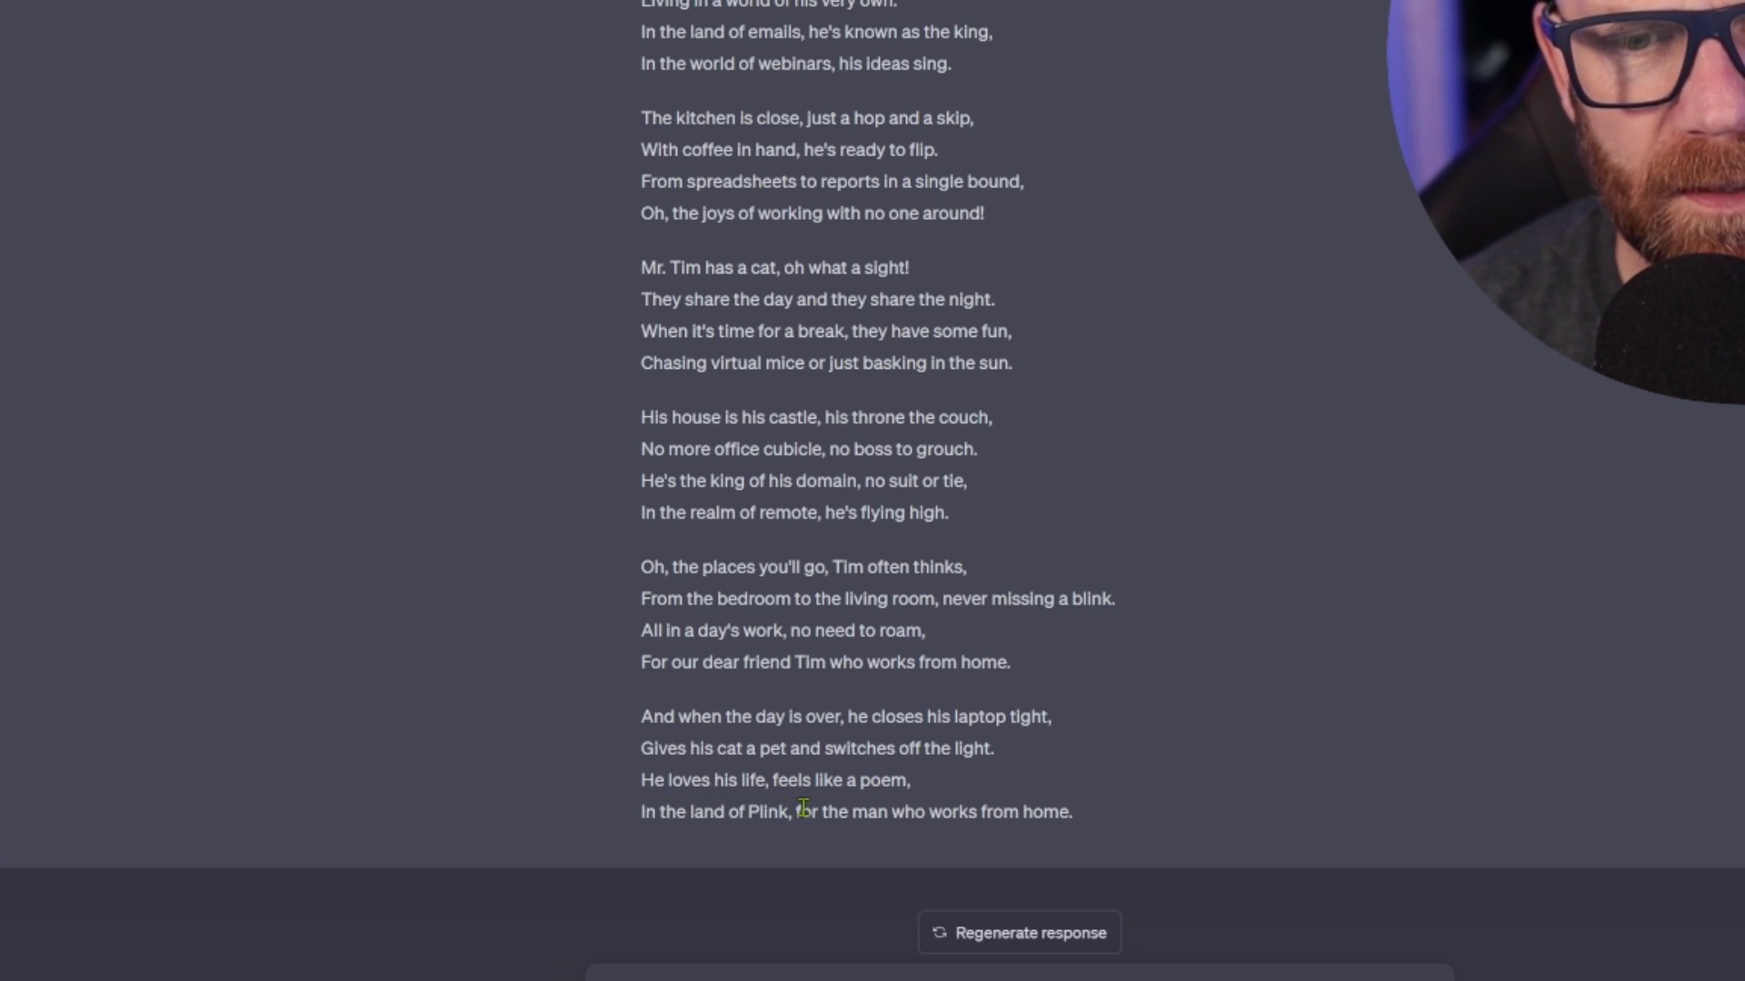
pyautogui.moveTo(797, 811); pyautogui.dragTo(1071, 812)
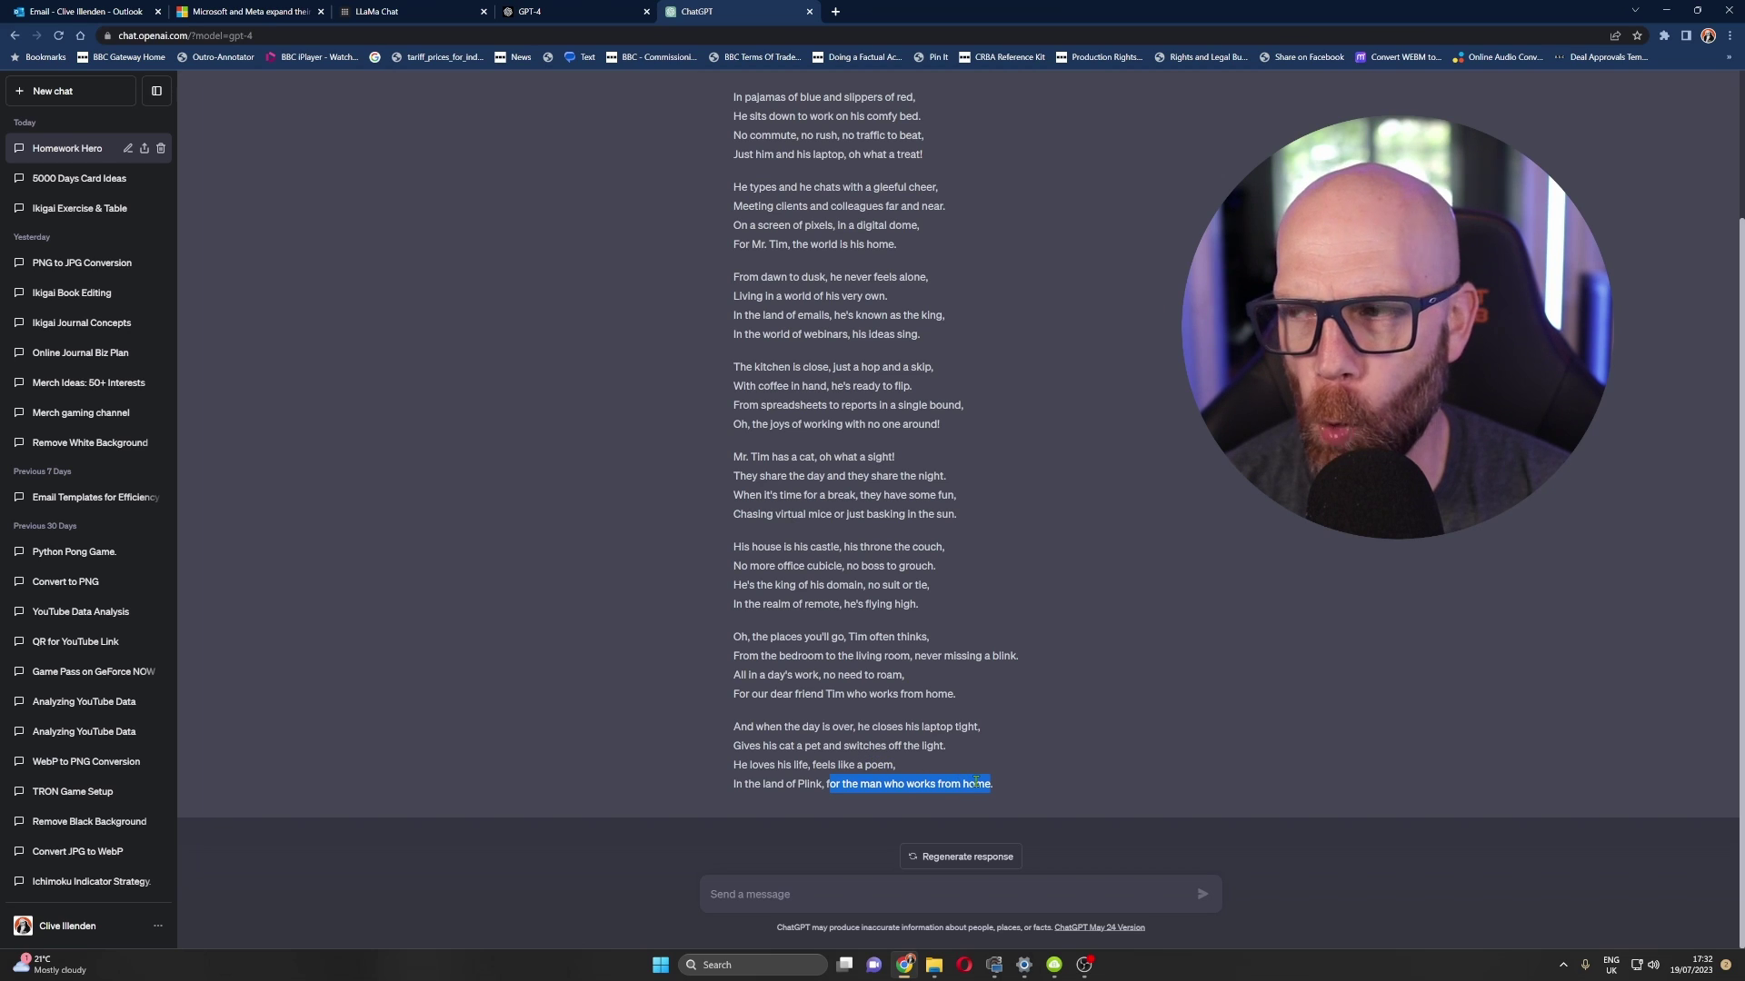
pyautogui.scroll(3, 909, 754)
pyautogui.scroll(-1, 851, 724)
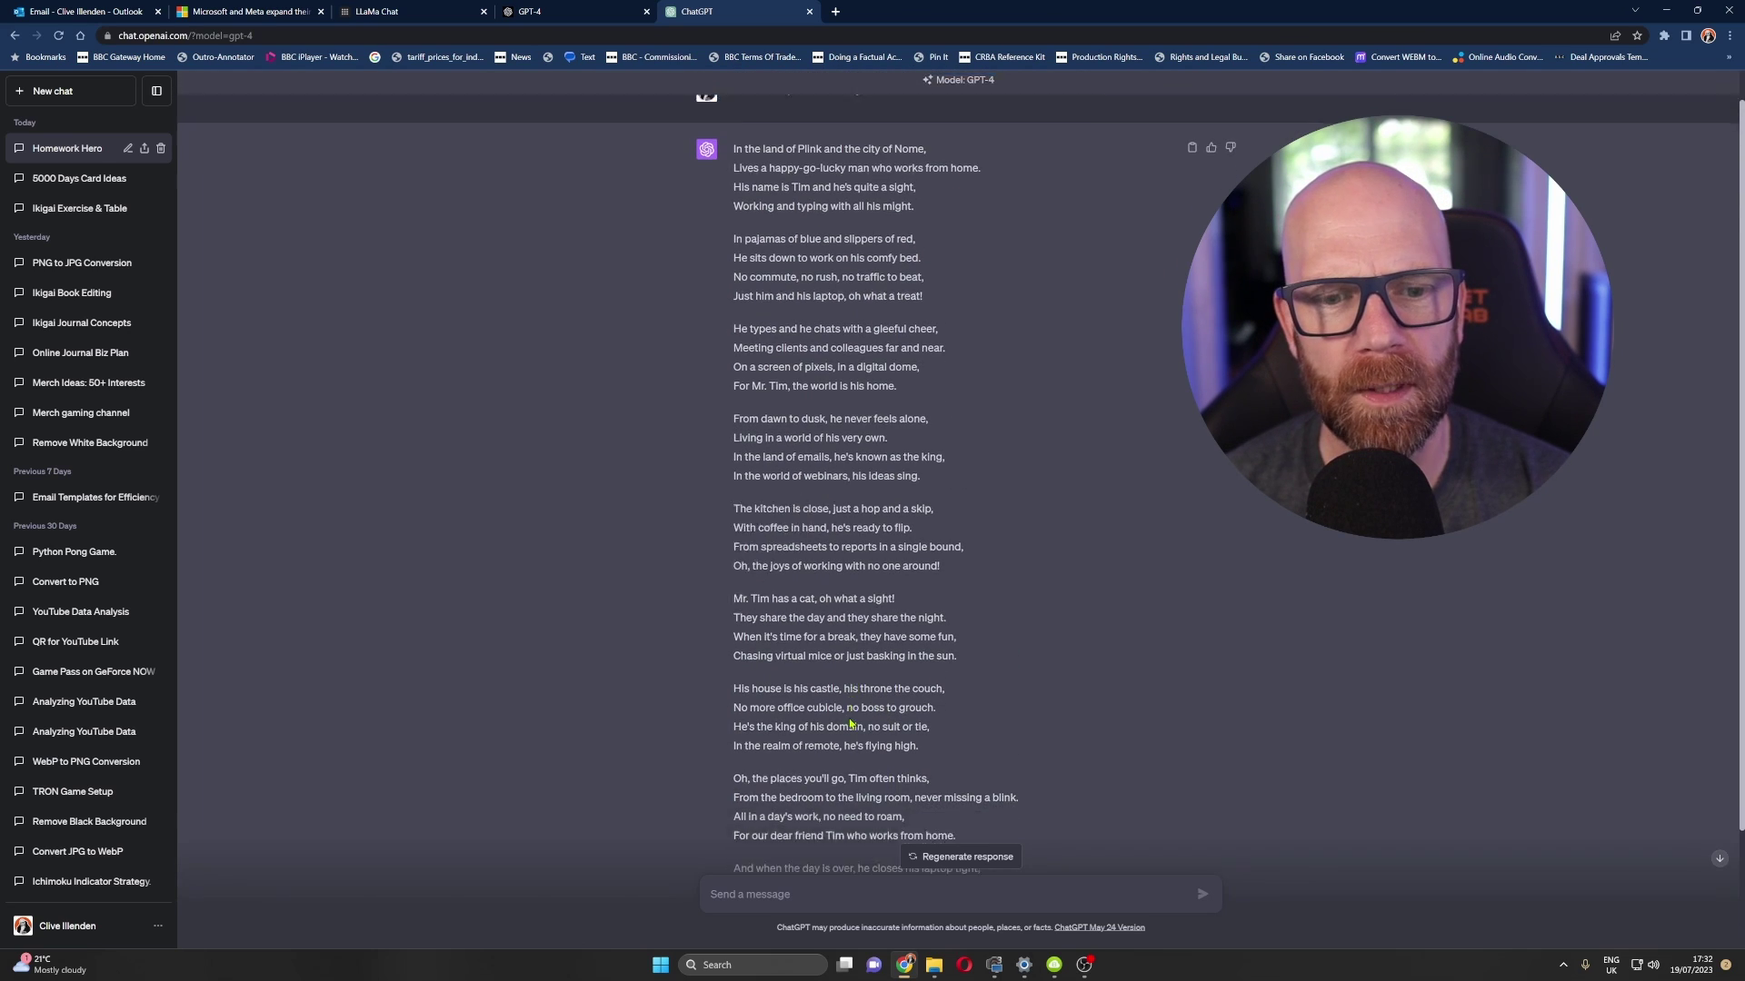
pyautogui.scroll(1, 850, 724)
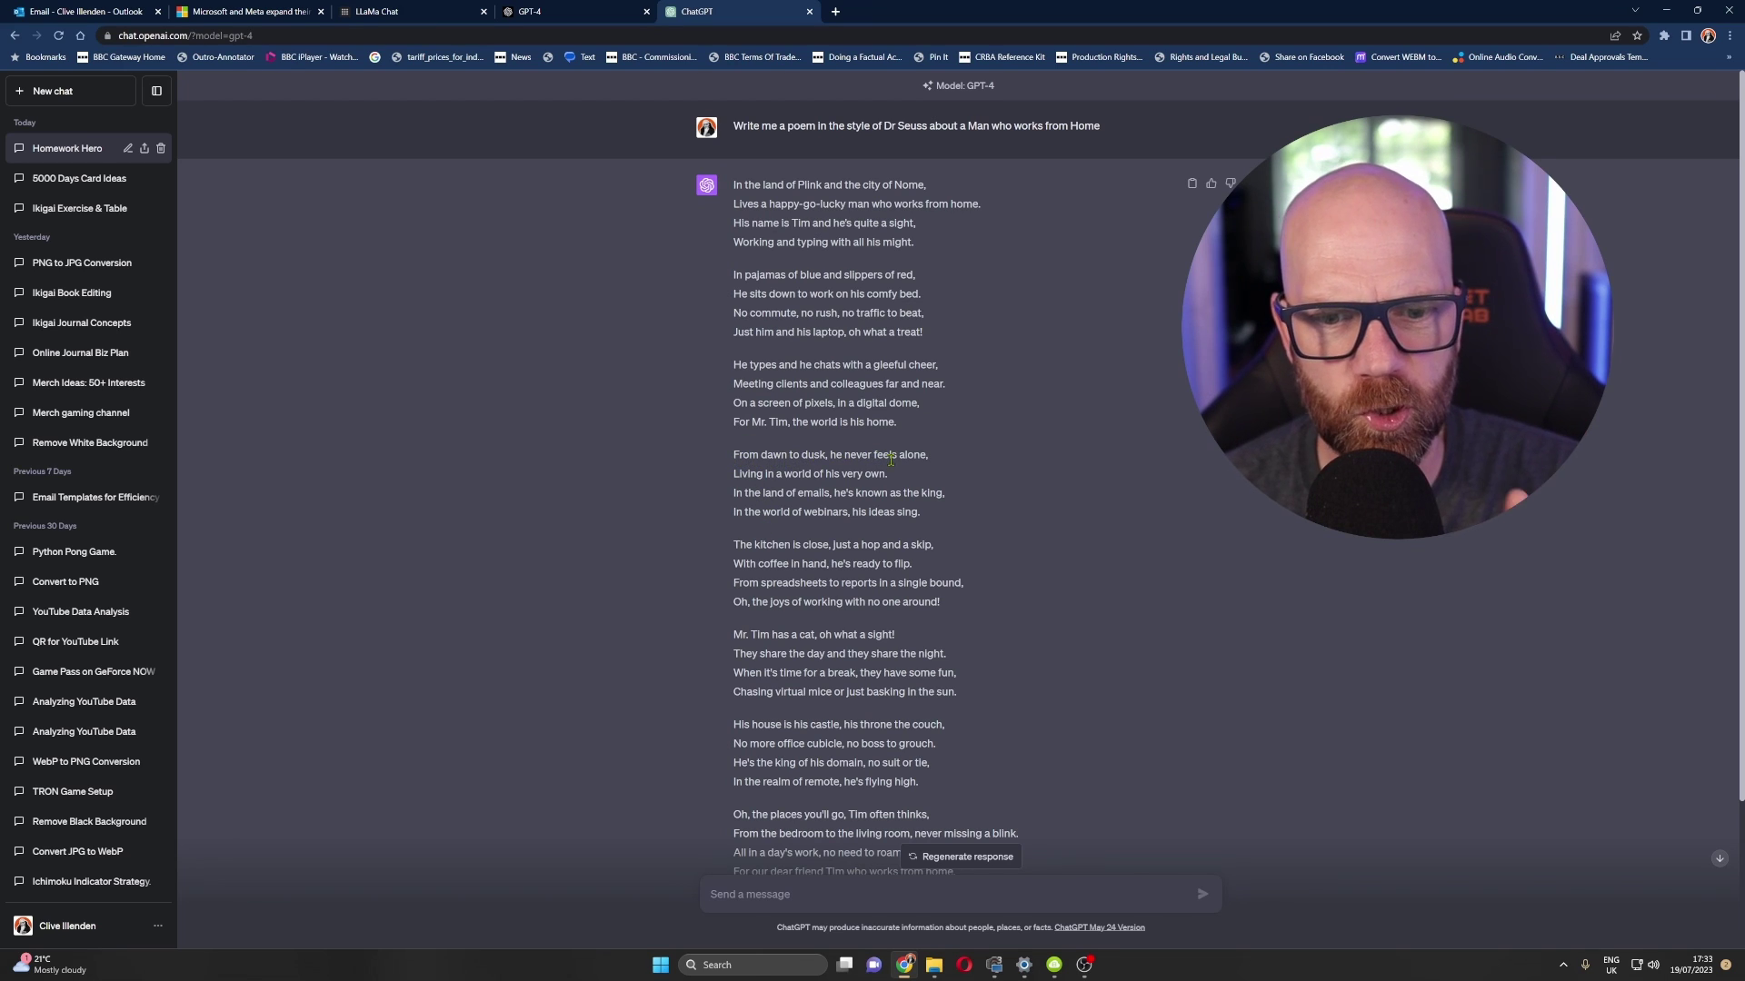
pyautogui.scroll(-3, 872, 465)
pyautogui.scroll(3, 859, 471)
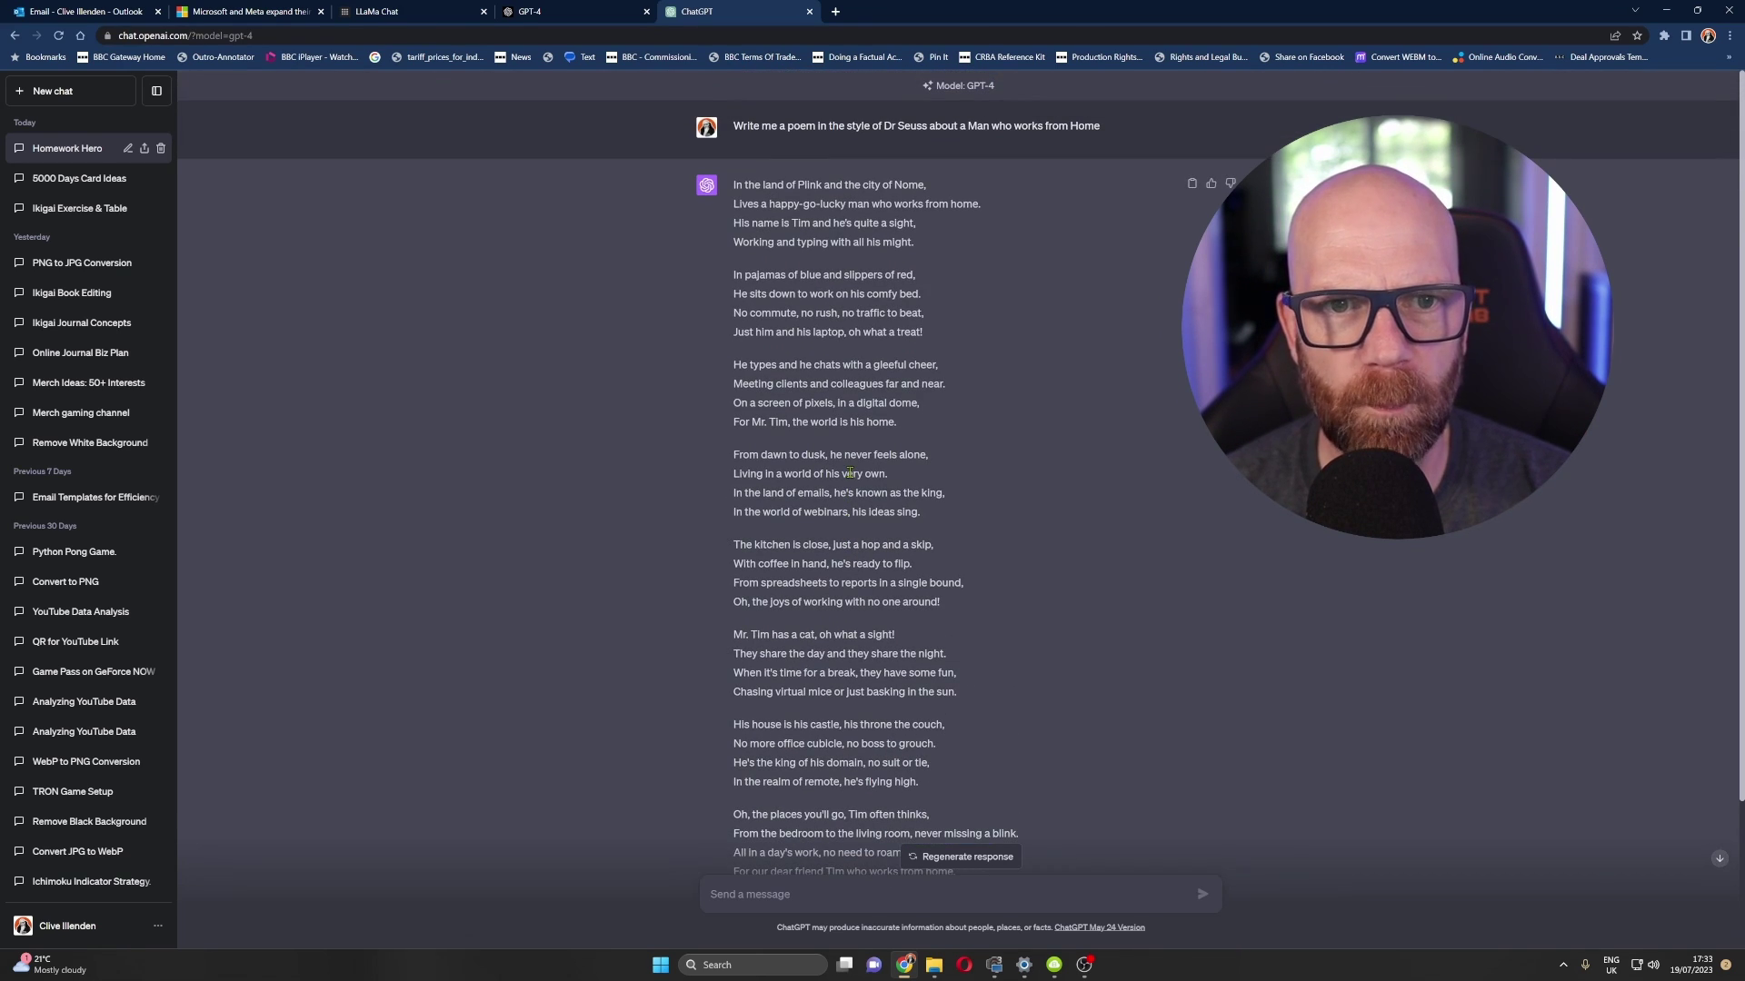
# Step: Open Claude's Working from Home Poem chat, highlight its final stanza lines, then return to LLaMa Chat
pyautogui.click(835, 11)
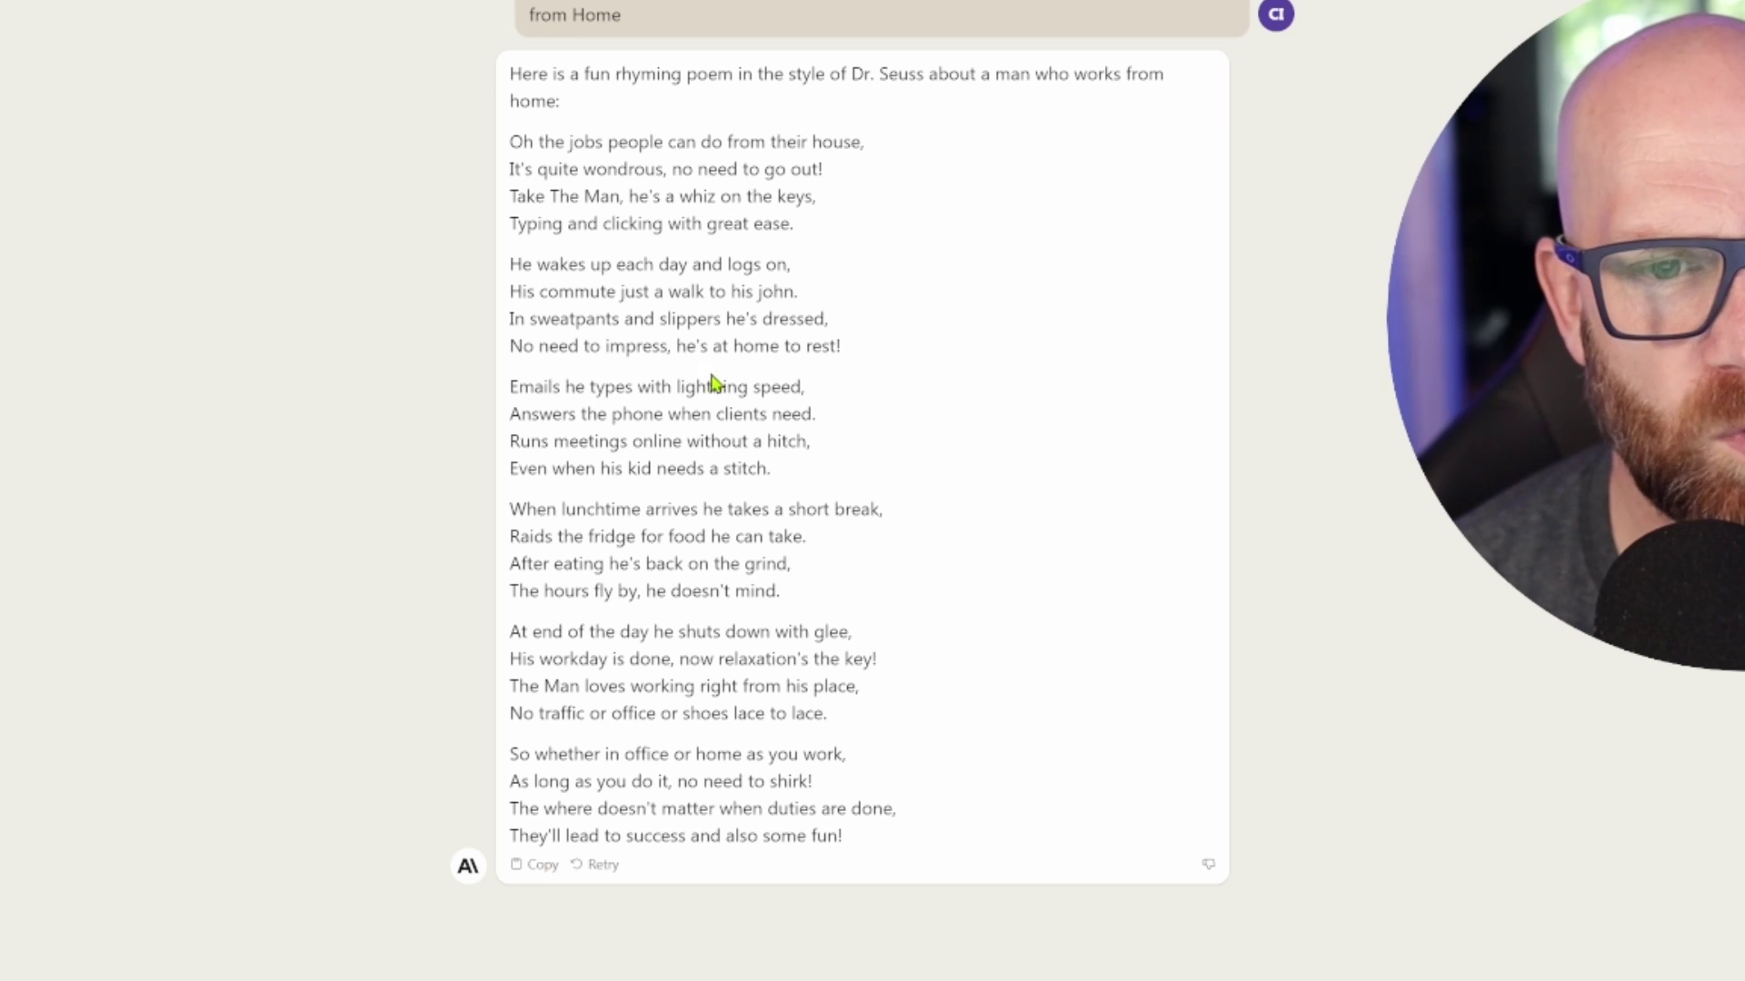
pyautogui.moveTo(695, 754); pyautogui.dragTo(851, 771)
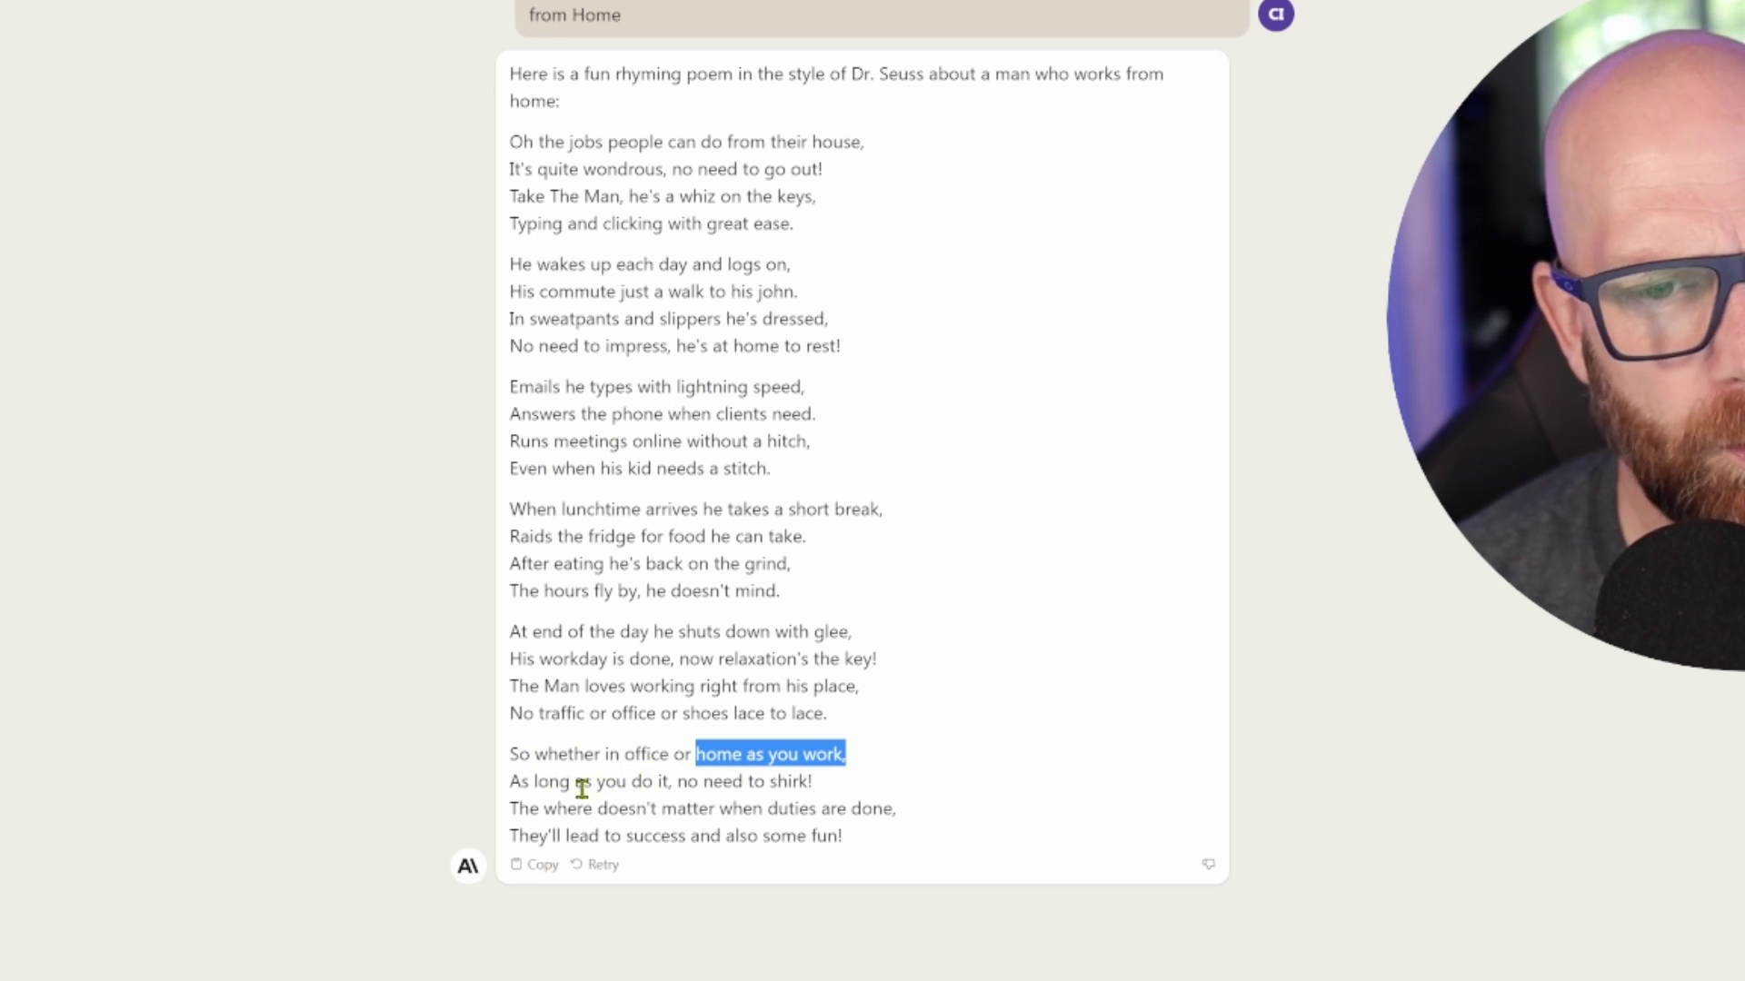
pyautogui.moveTo(509, 808); pyautogui.dragTo(893, 808)
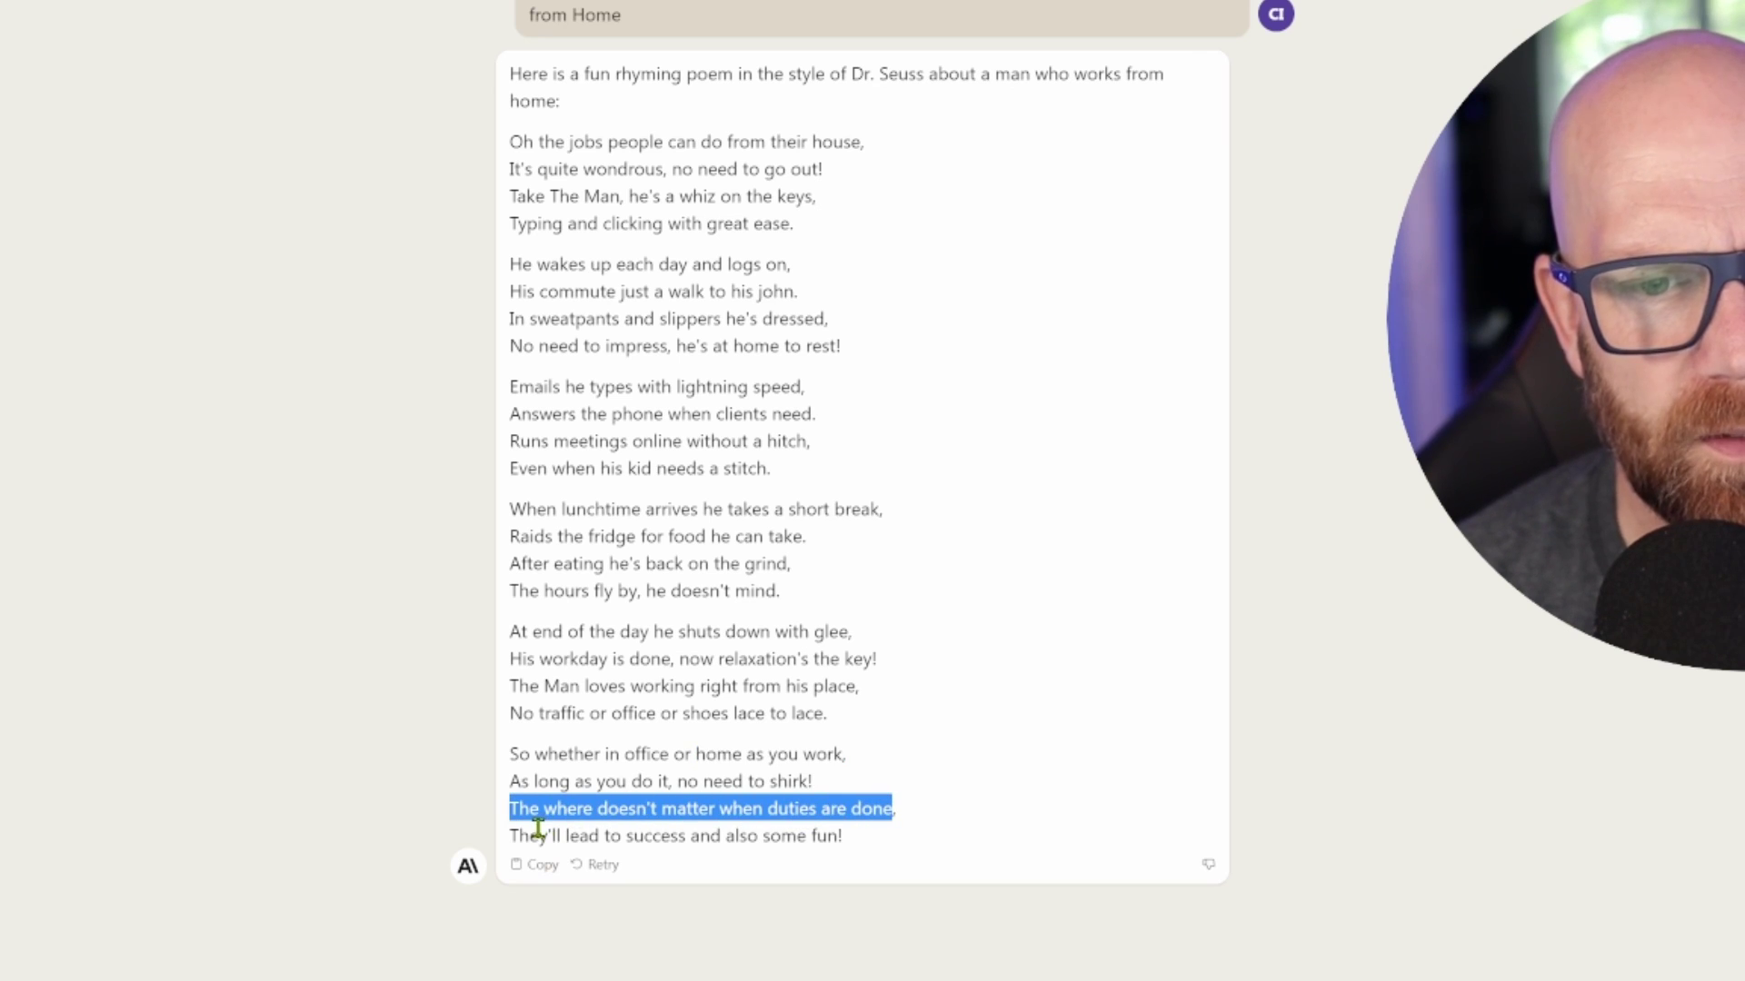
pyautogui.moveTo(538, 835); pyautogui.dragTo(843, 837)
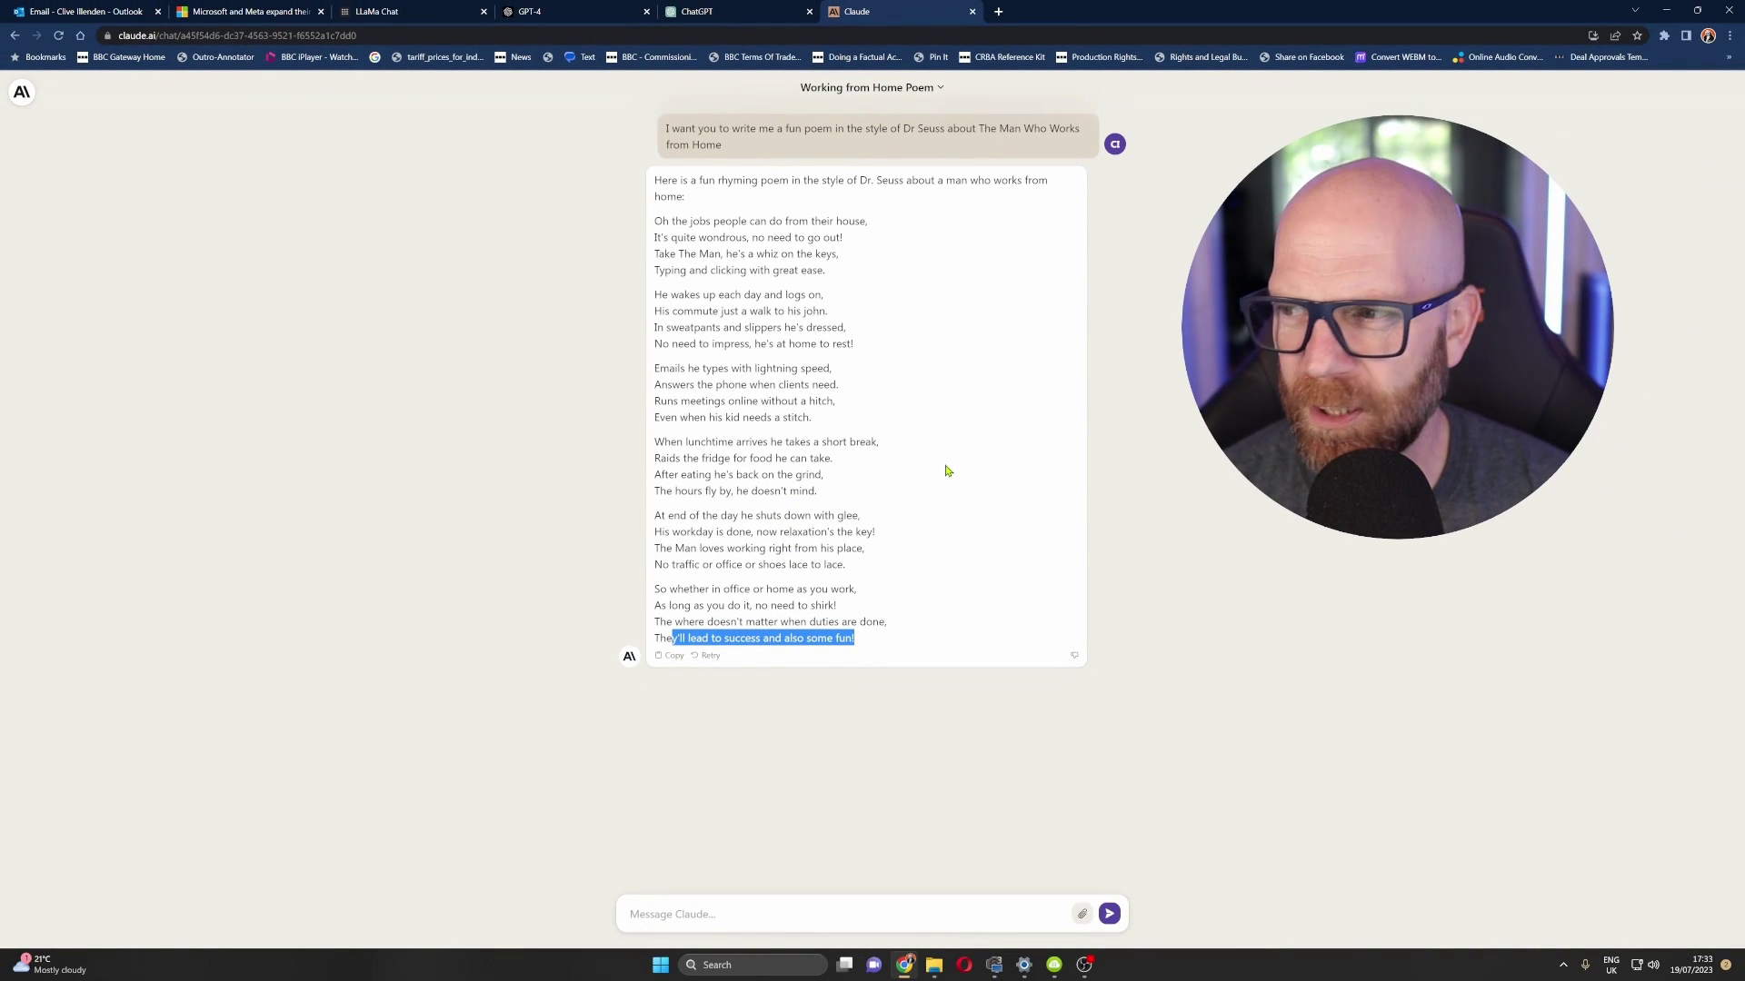
pyautogui.click(950, 472)
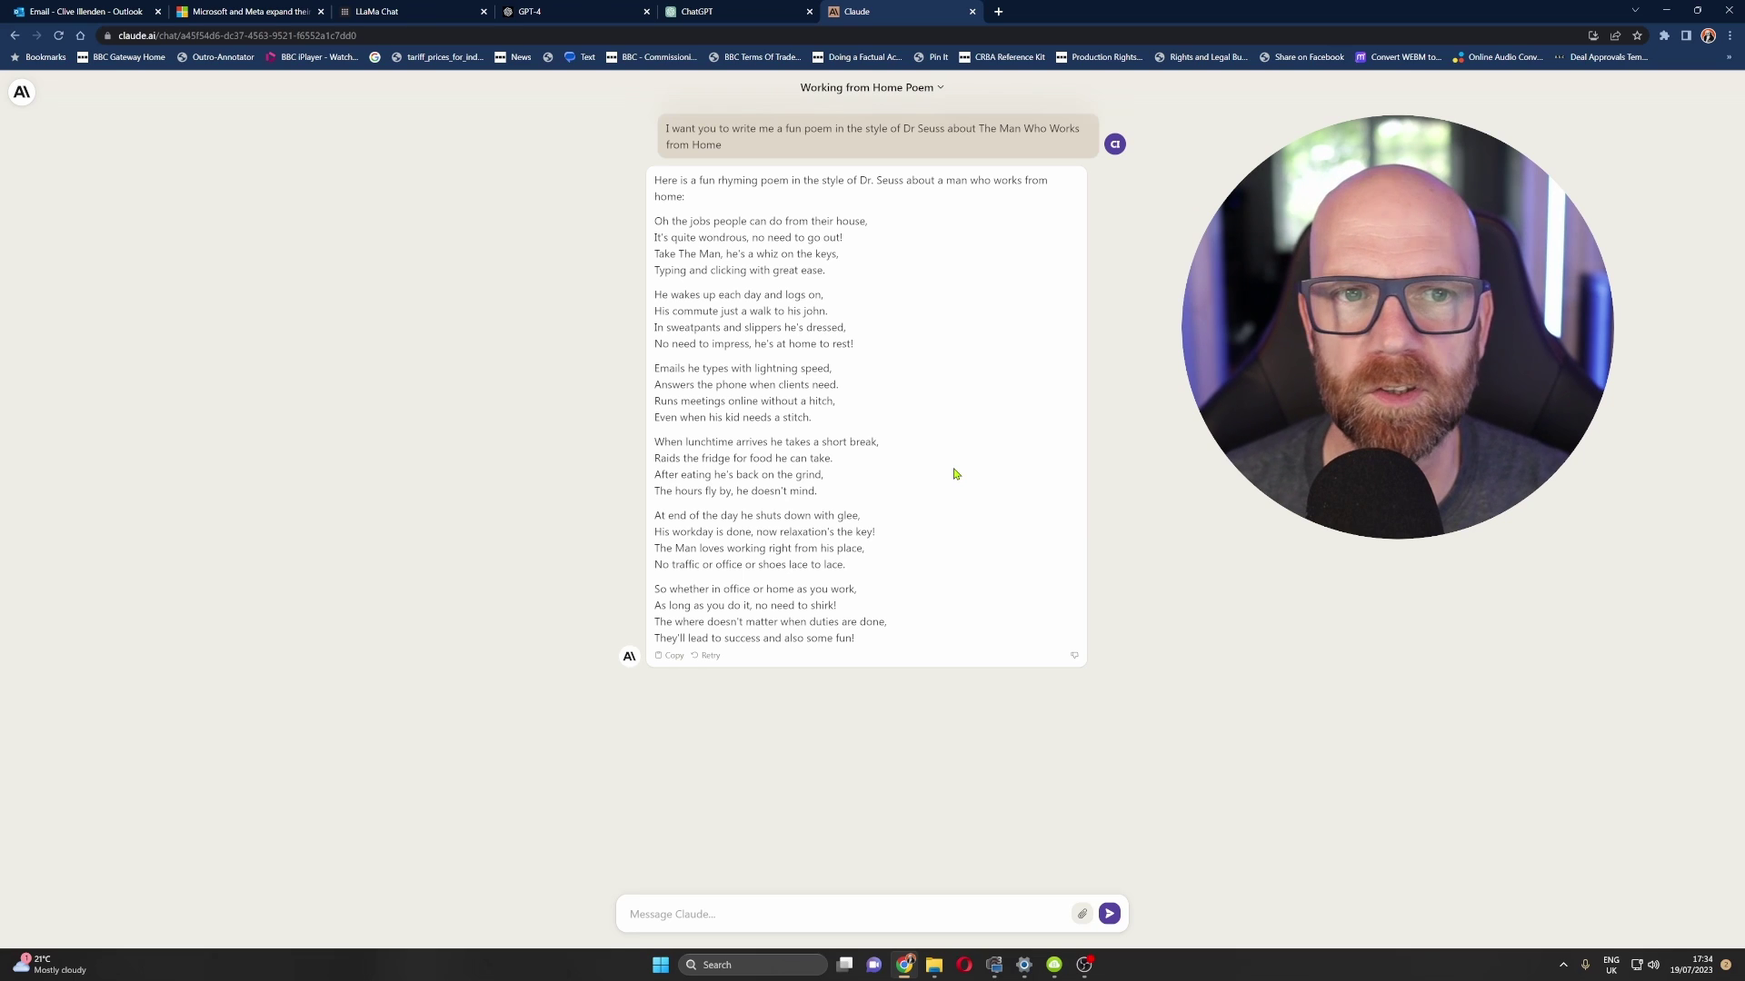
pyautogui.click(391, 11)
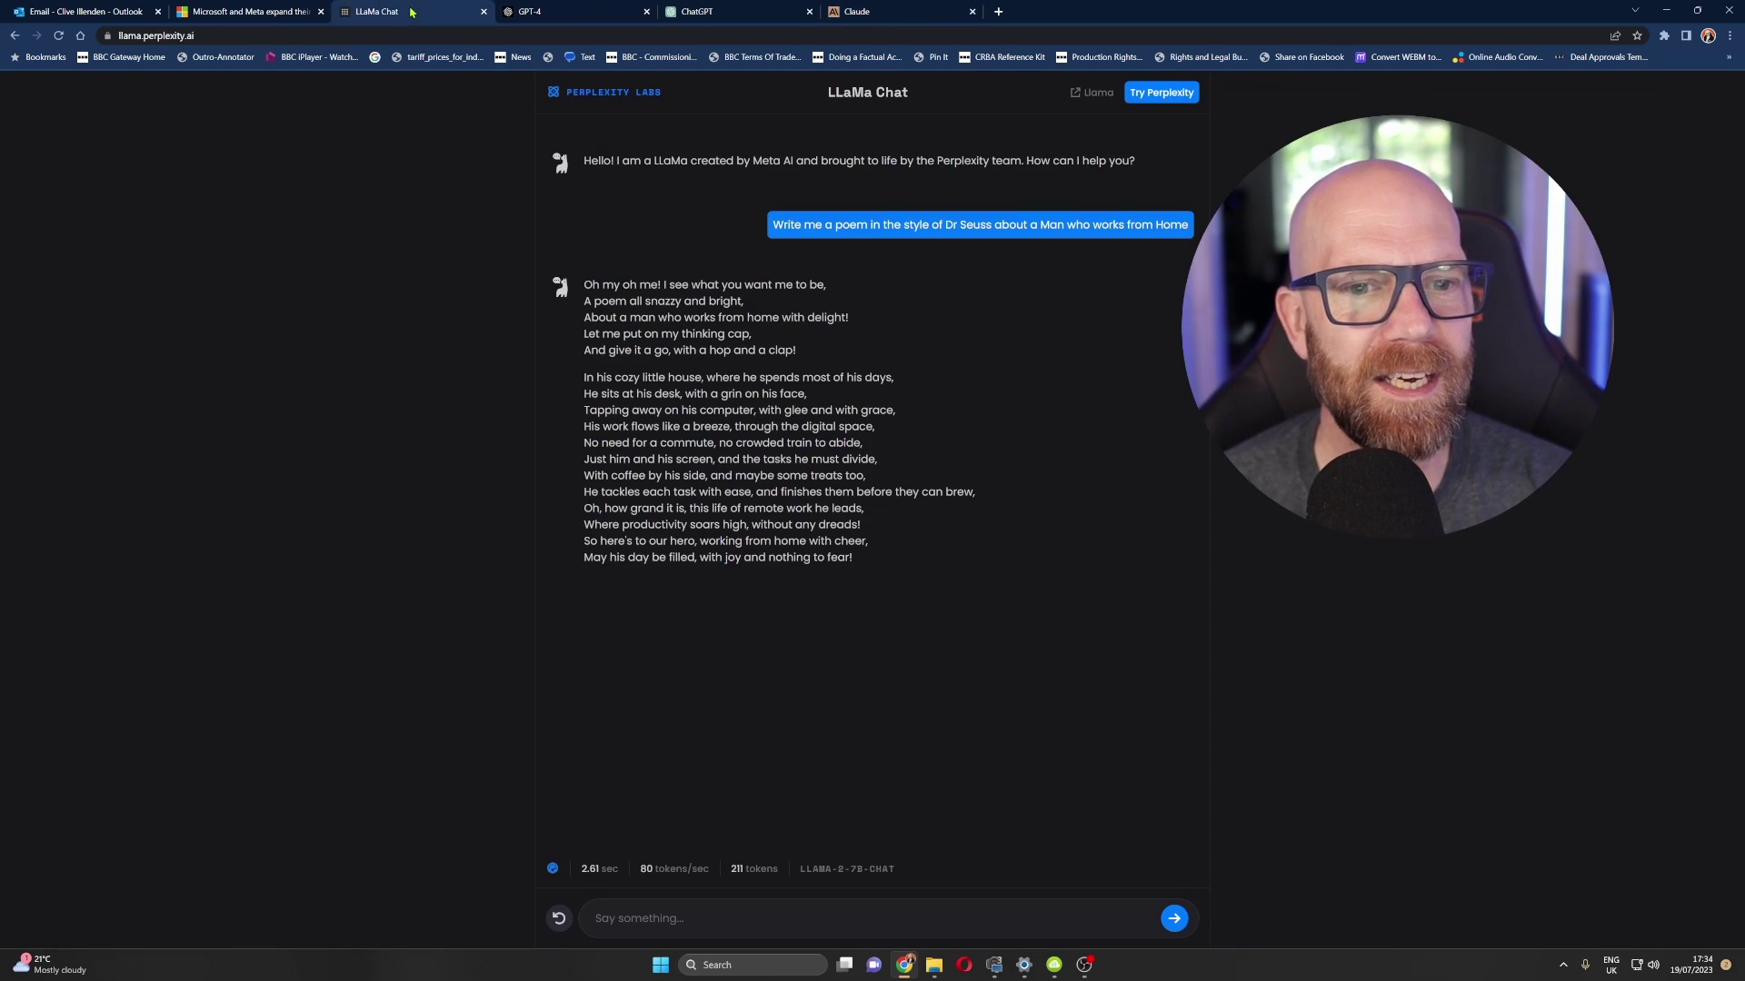
# Step: Send 'Write me a summary on the japanese philosophy of Ikigai' and scroll through the eight-point reply
pyautogui.click(610, 918)
pyautogui.write('Write me a summar')
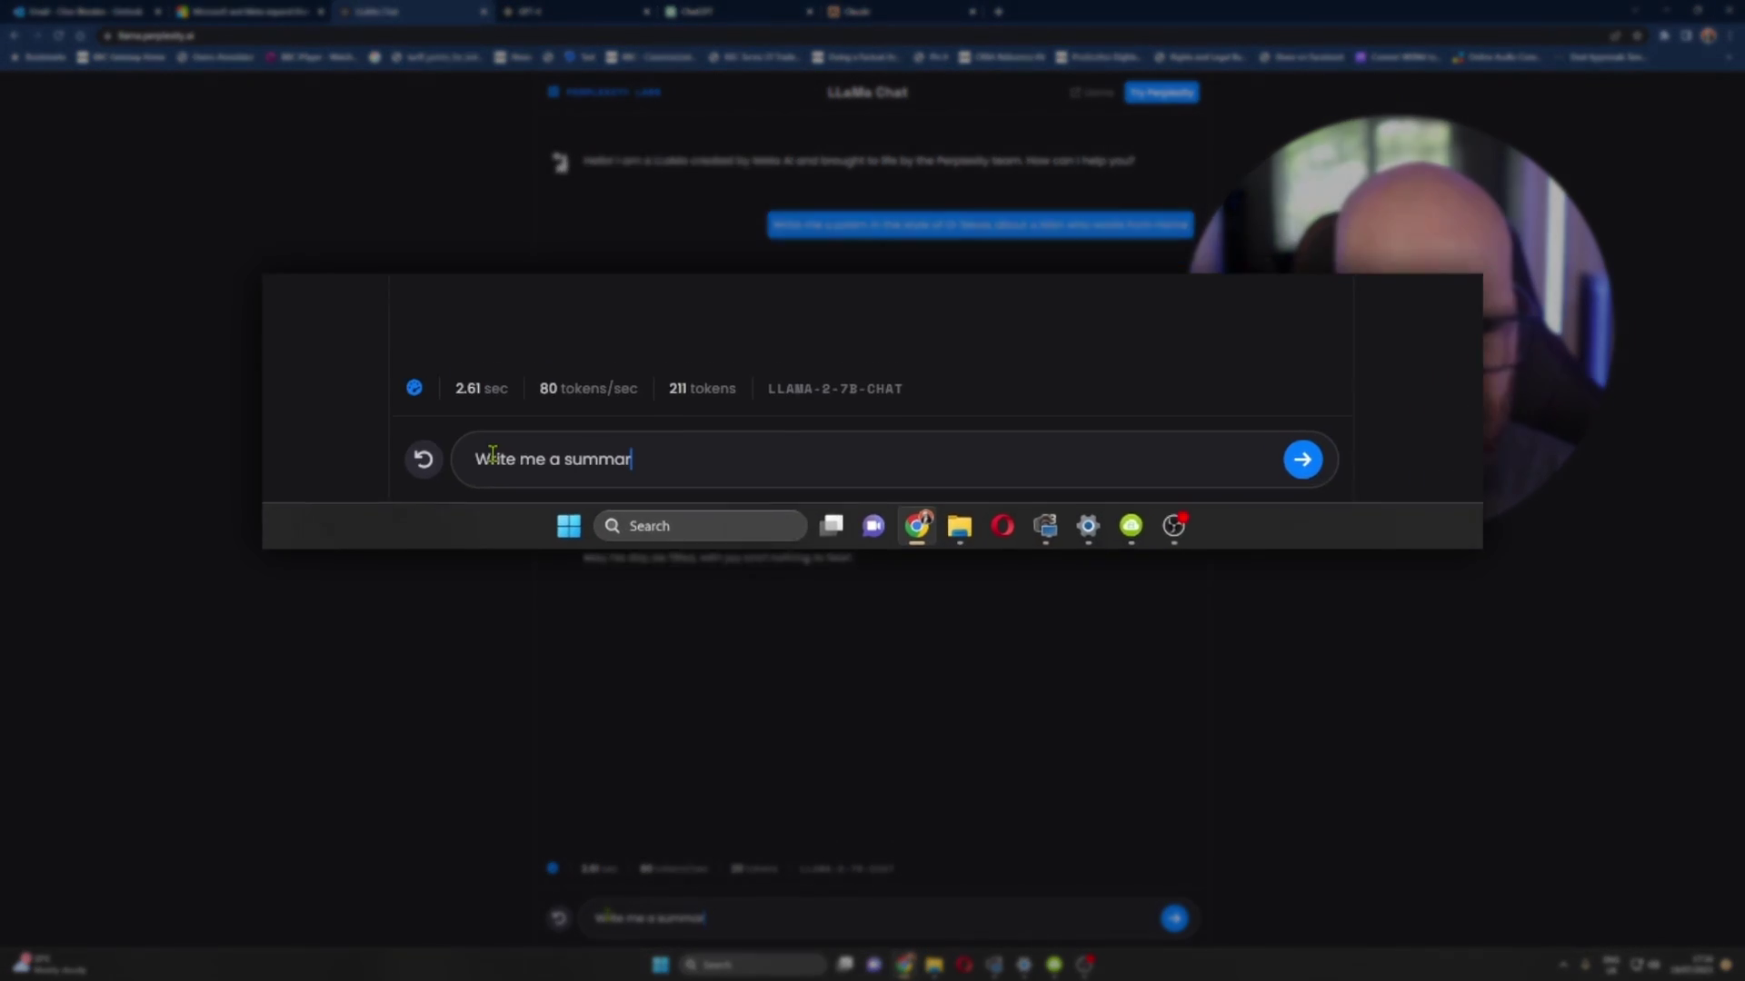
pyautogui.write('y on the japanese ')
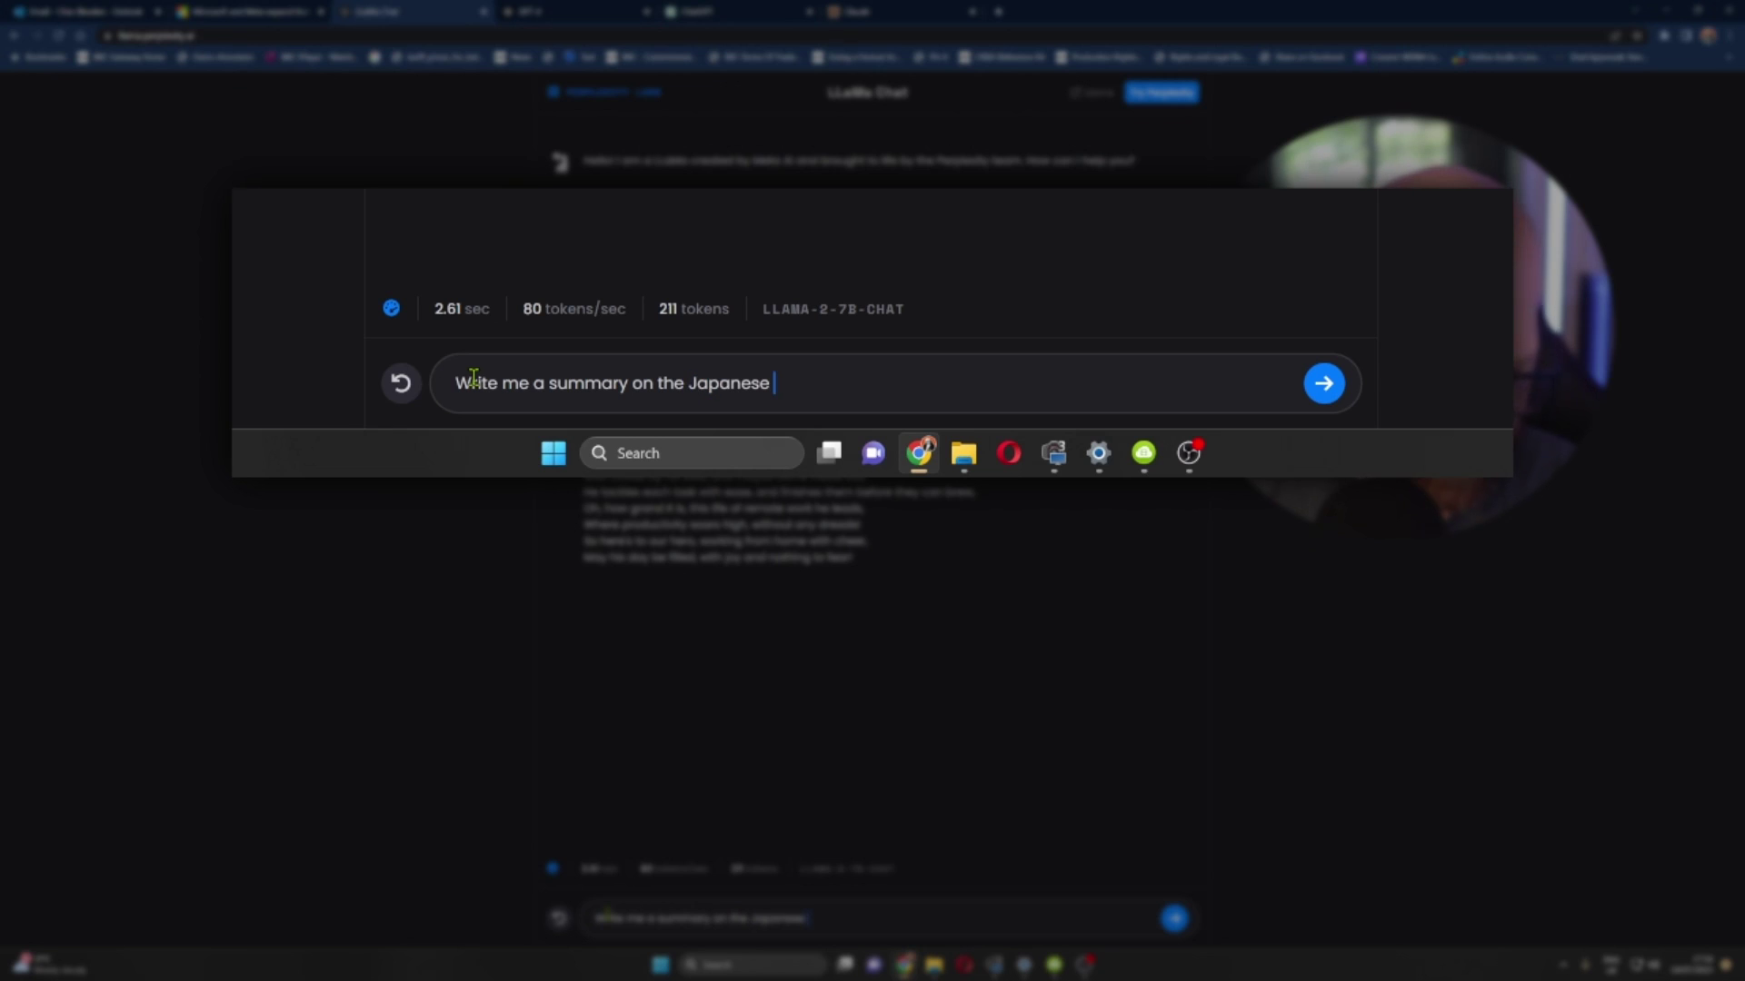
pyautogui.write('philosophy of Ikigai')
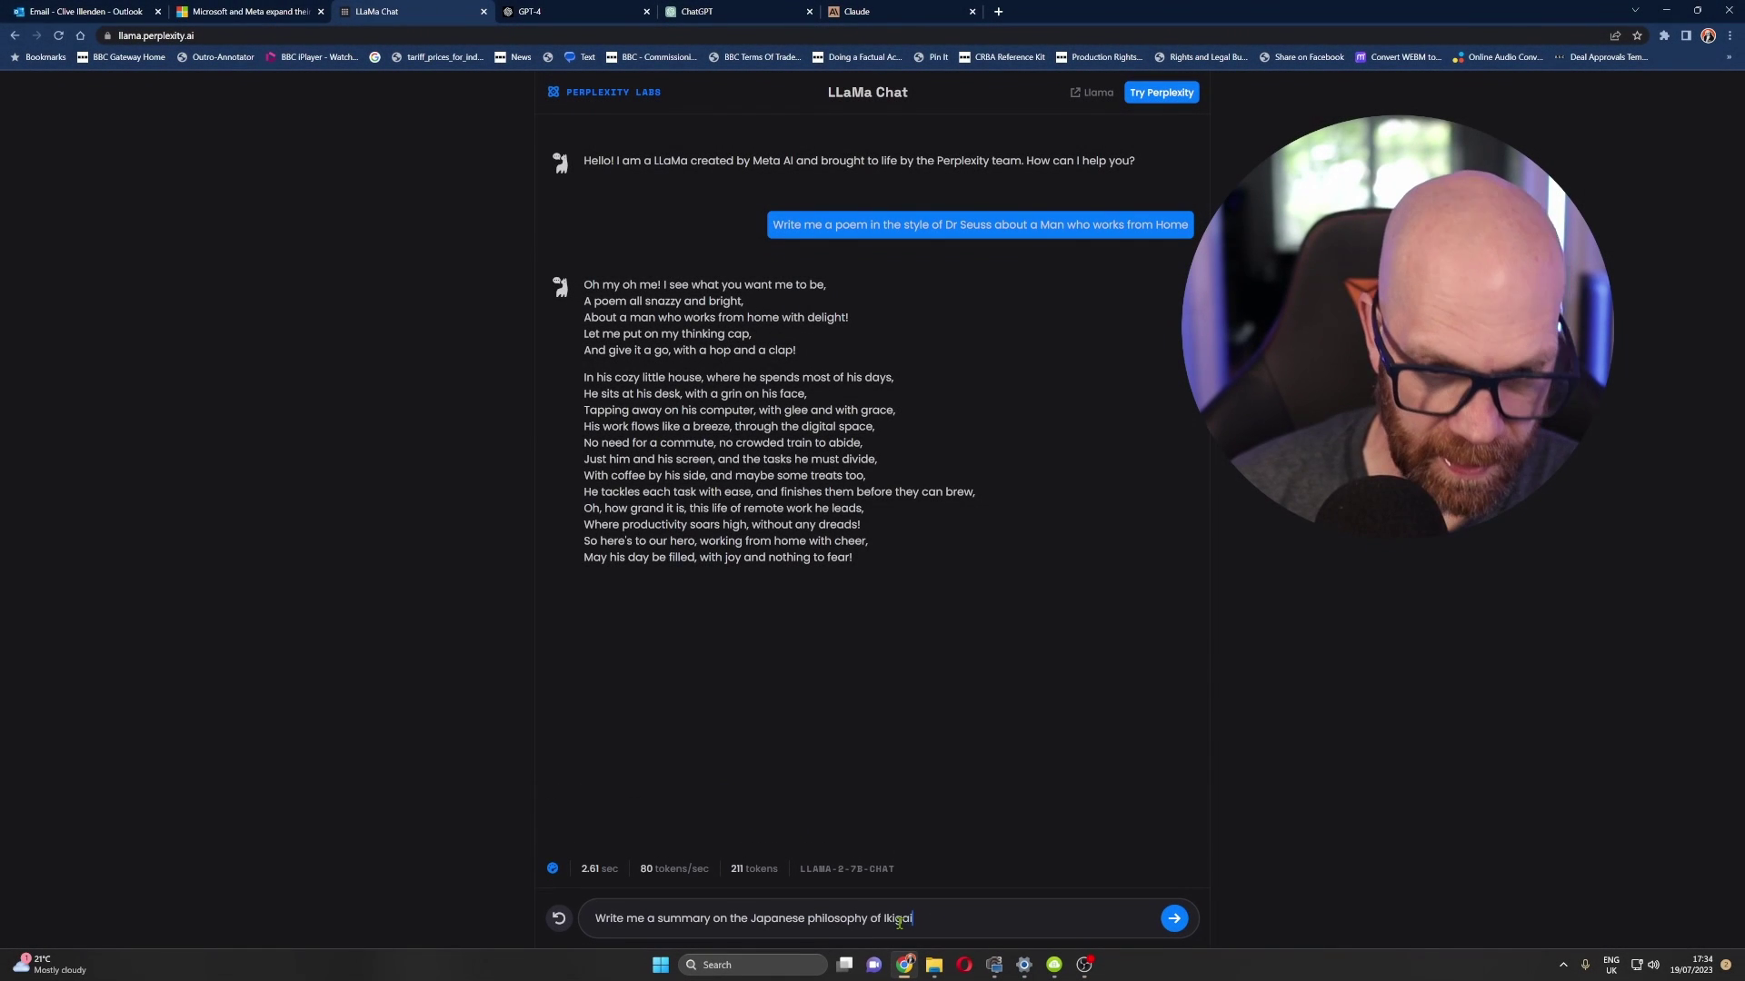
pyautogui.press('Return')
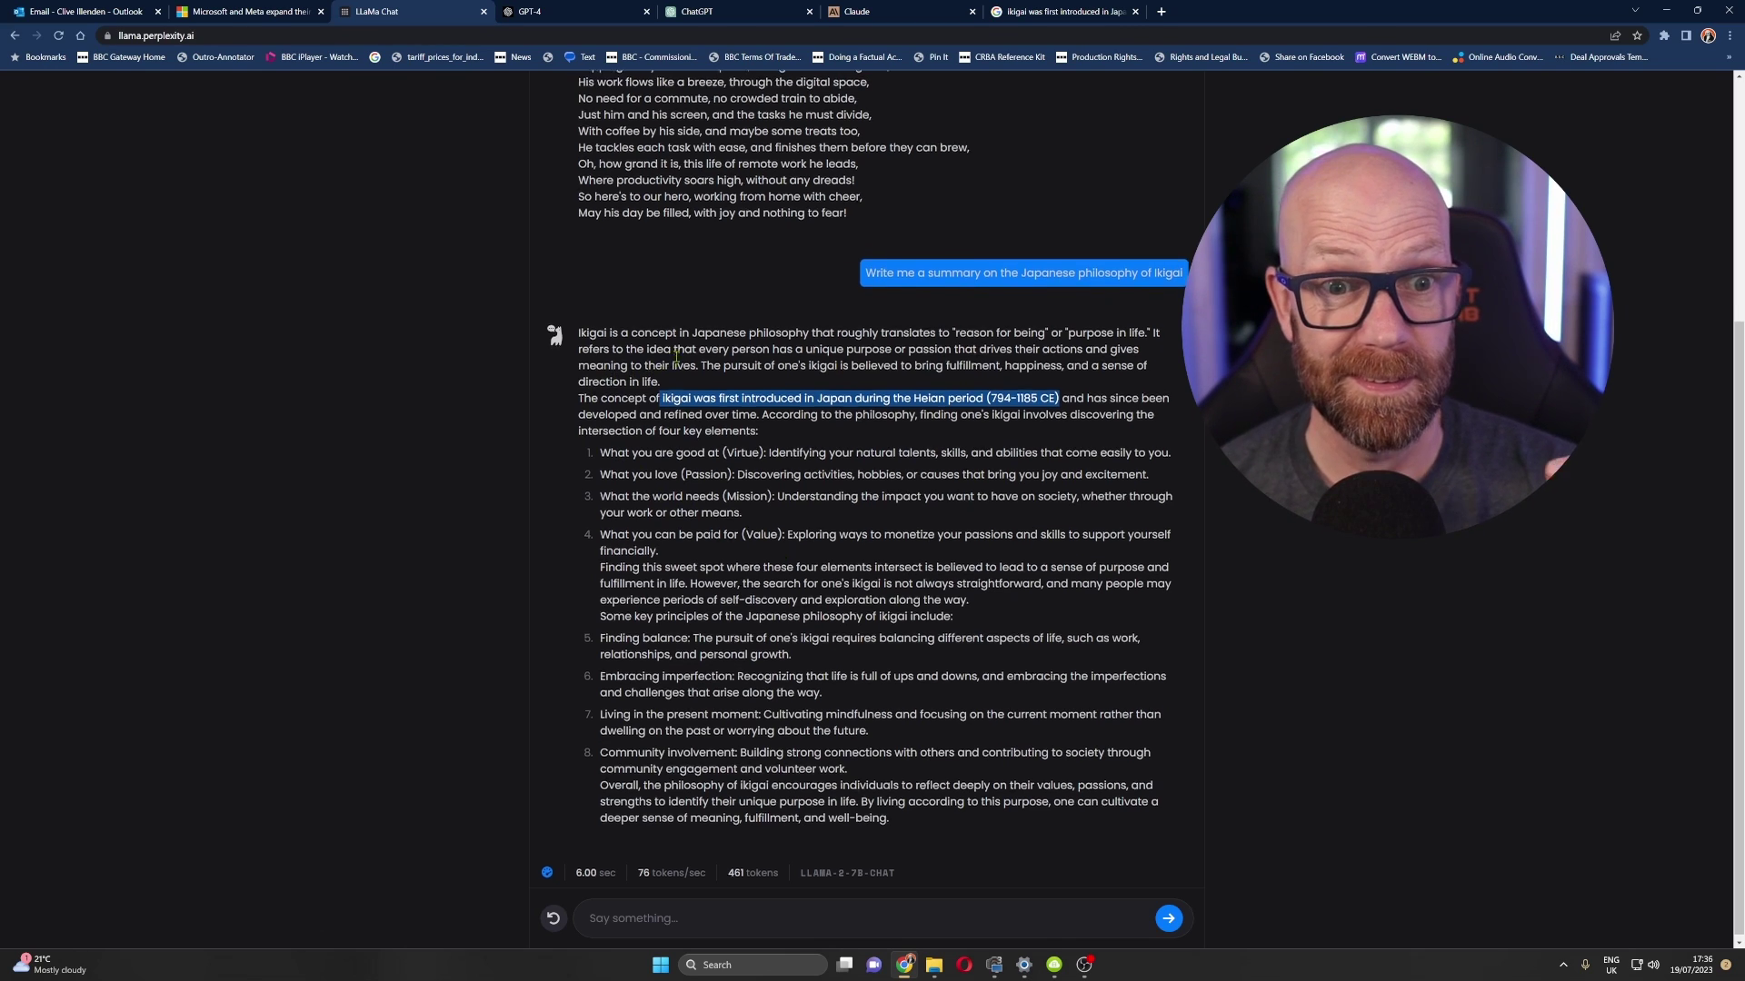
pyautogui.scroll(4, 668, 427)
pyautogui.scroll(-4, 679, 360)
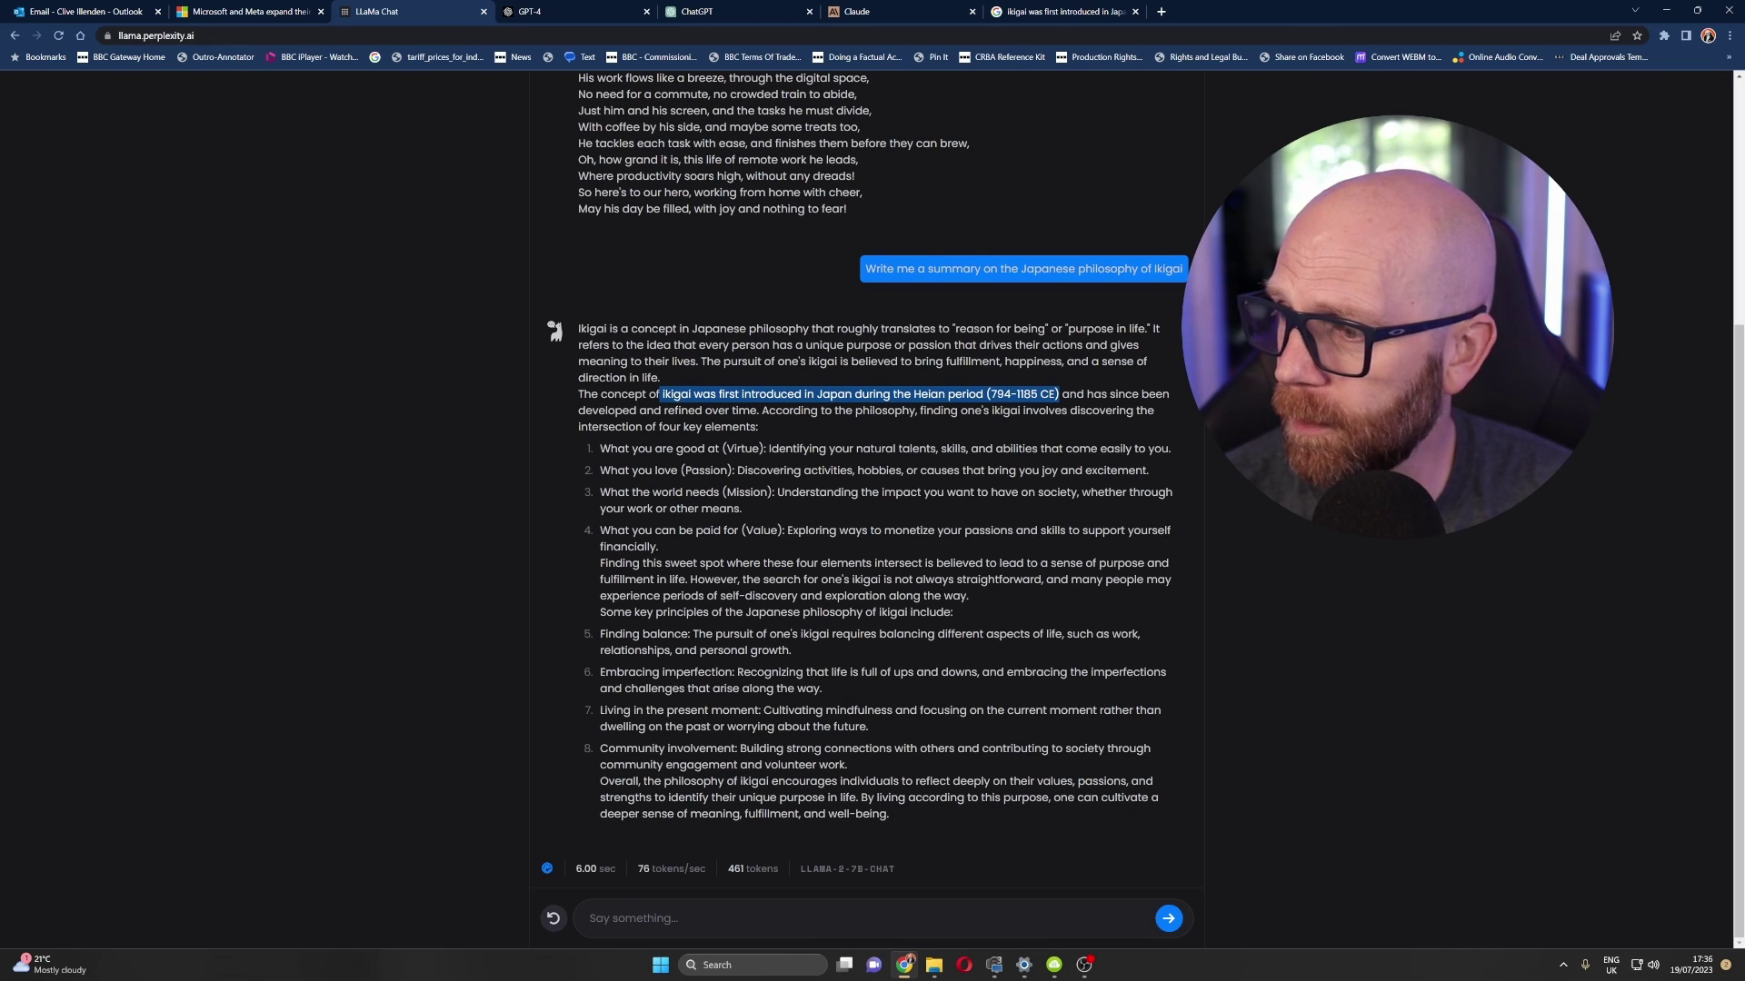
# Step: Paste and finish a request for 15-minute dumbbell-only workouts with rest days and a simple warm-up
pyautogui.click(904, 919)
pyautogui.write("I'm interested in building muscle in arms and chest")
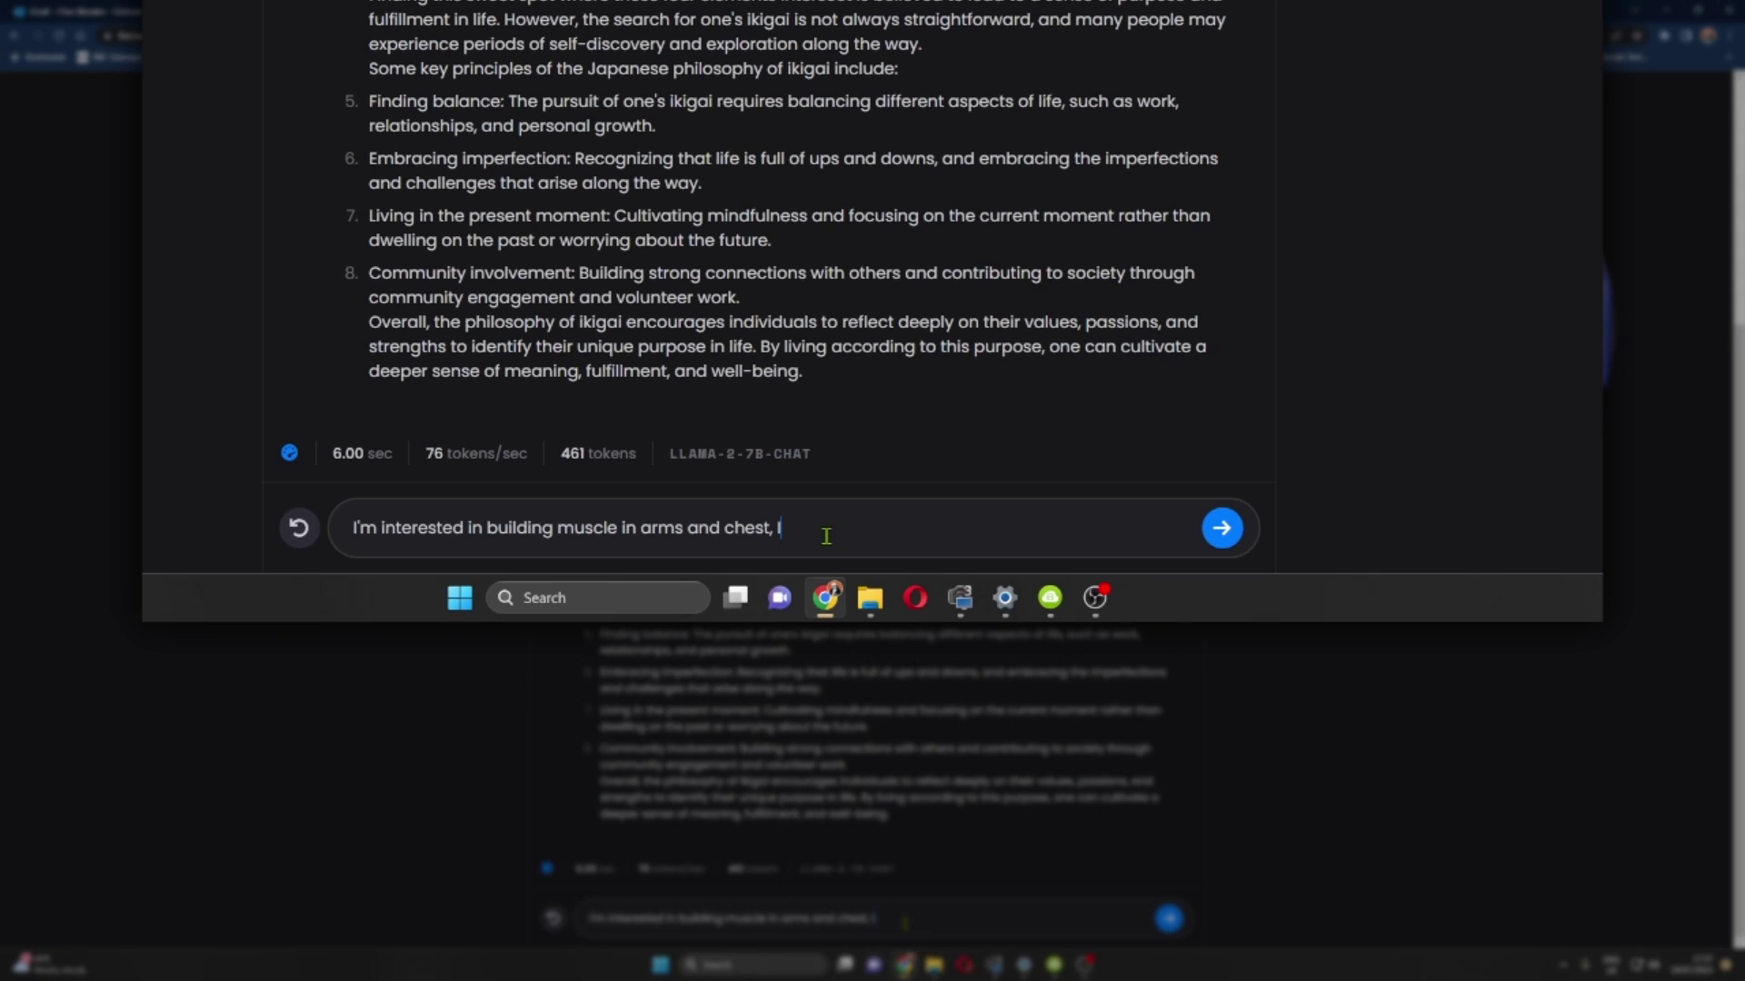
pyautogui.write(', I only have a set')
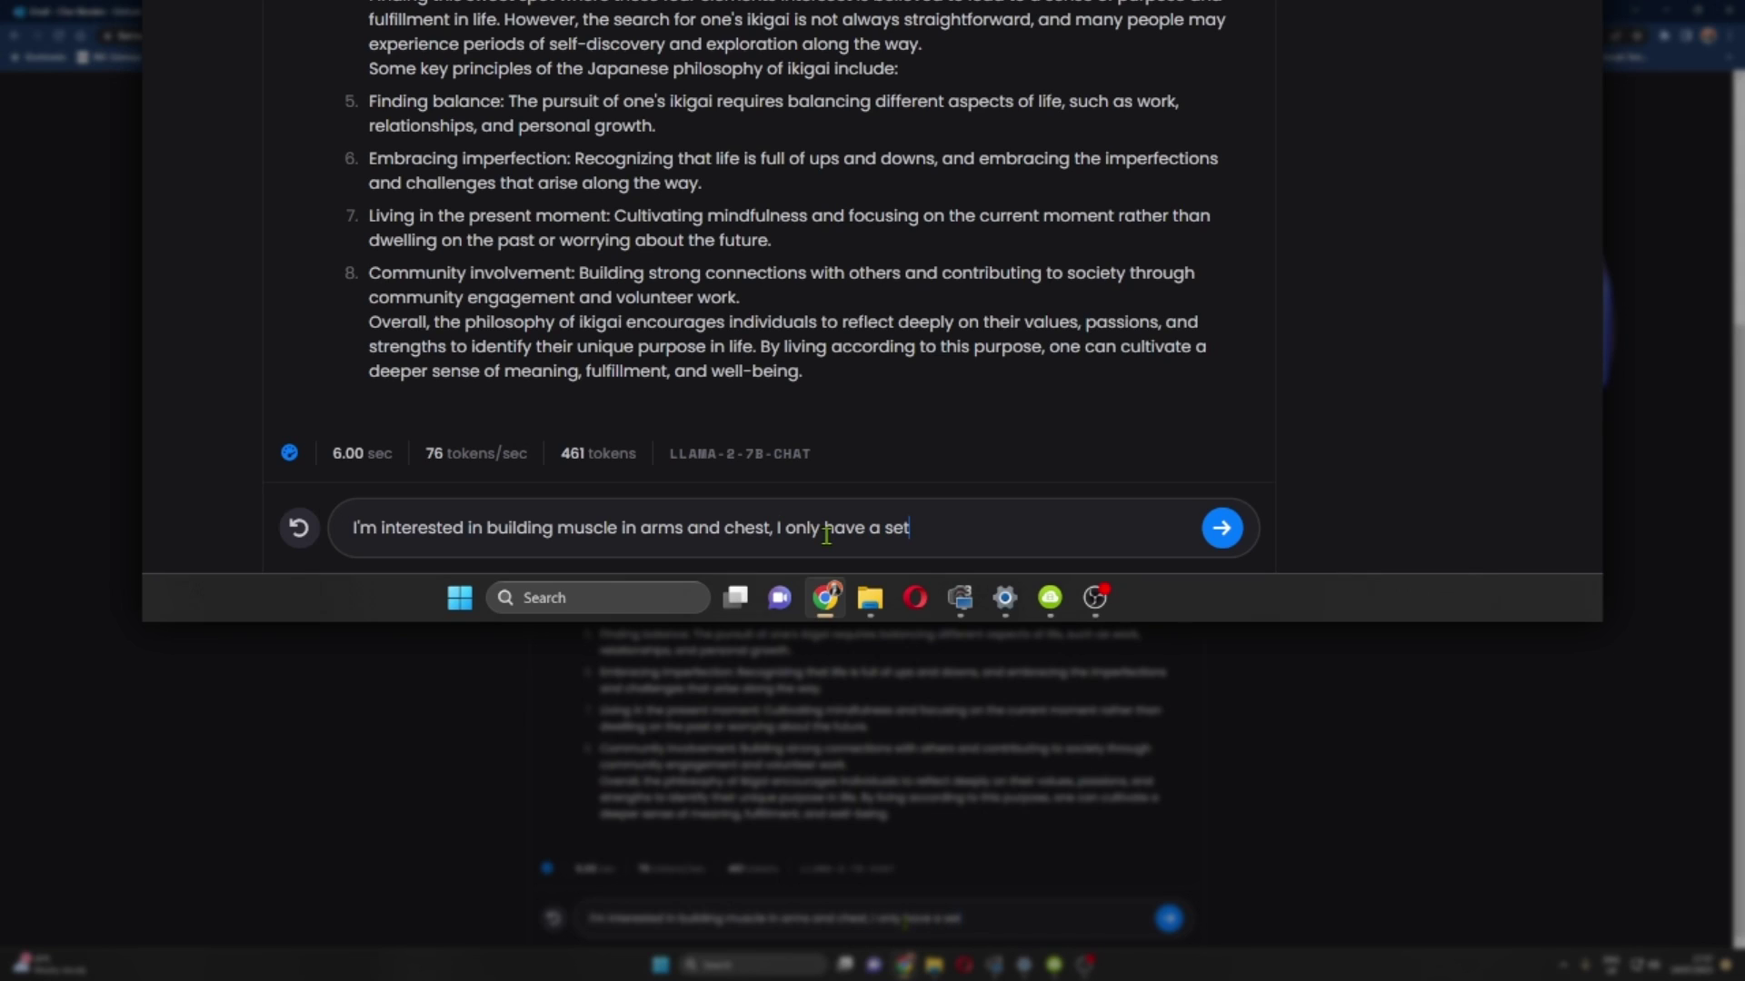
pyautogui.write(' ofdumbells. I wan')
pyautogui.write('t workouts that are c')
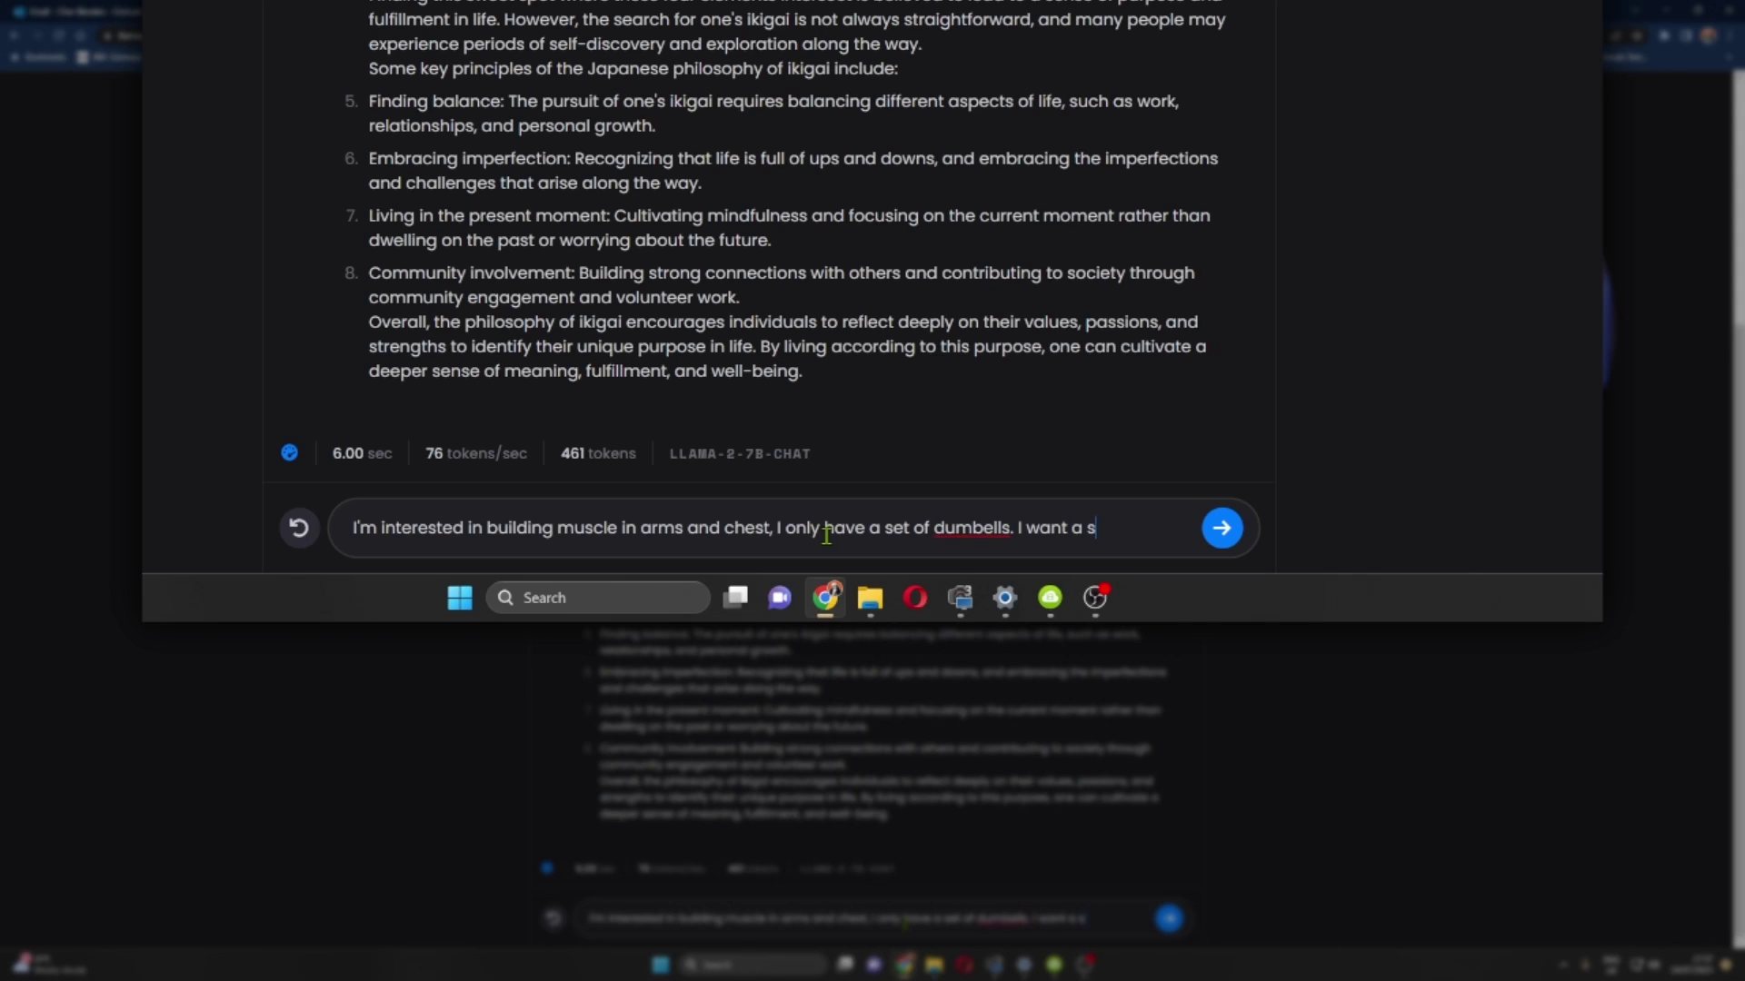
pyautogui.write('ound')
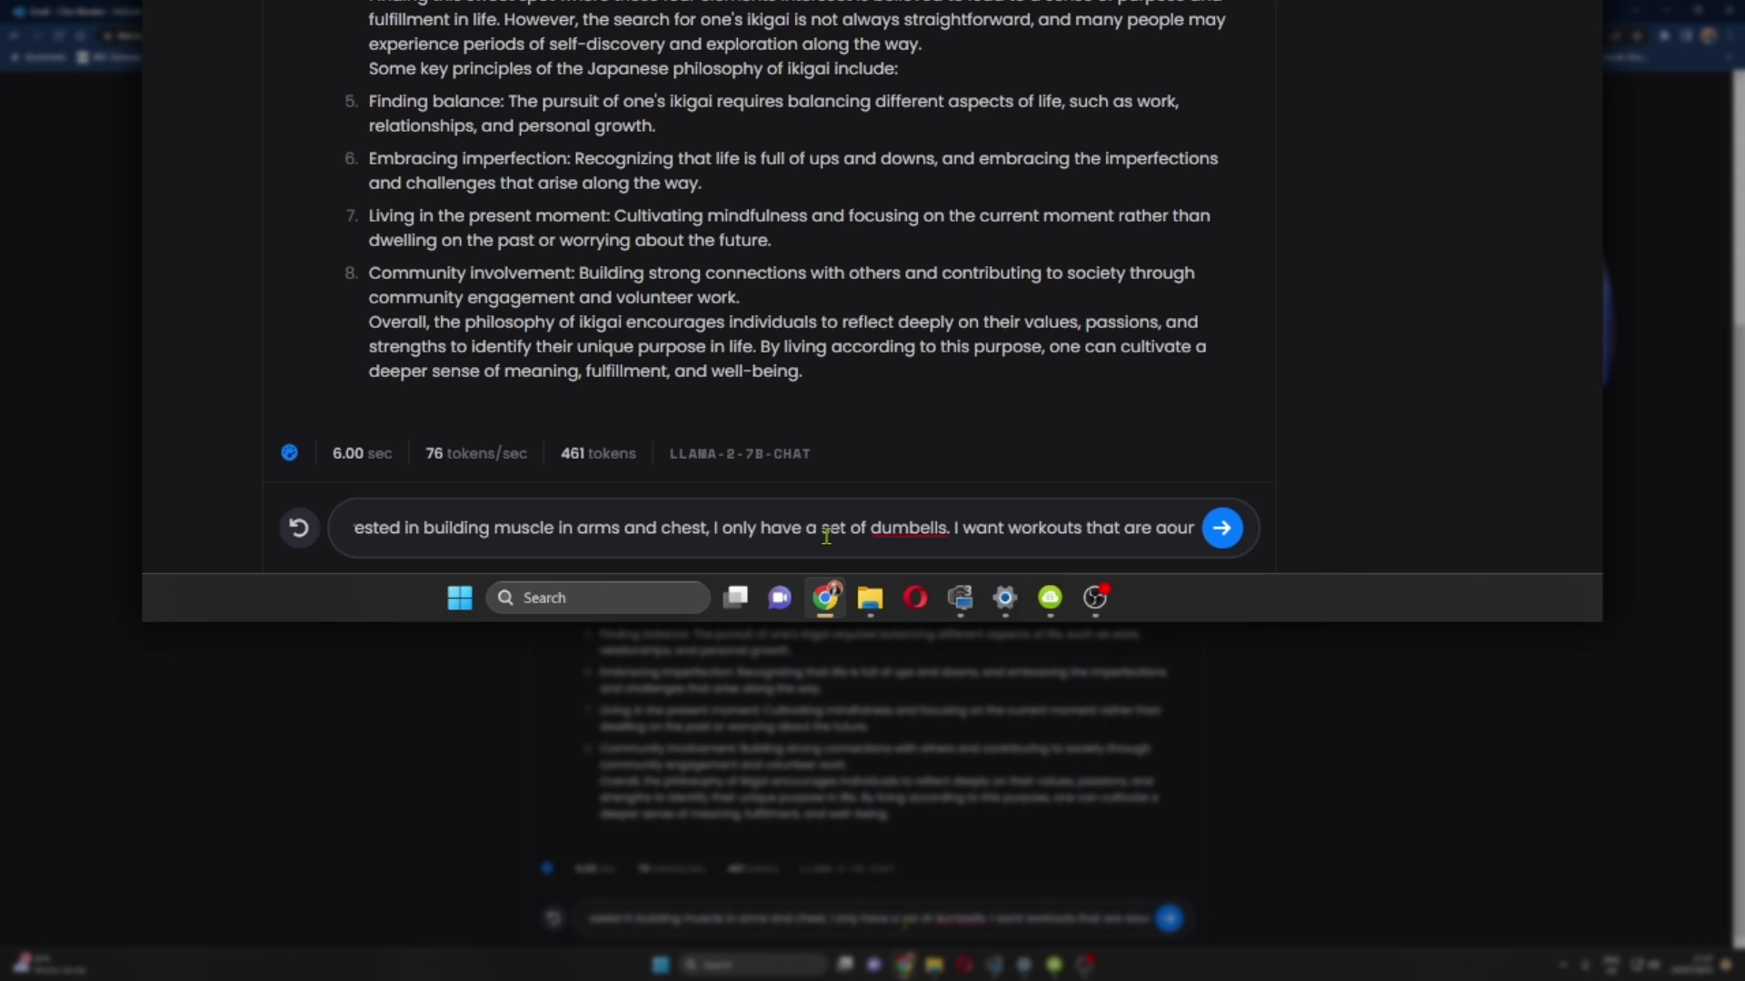
pyautogui.write(' 15')
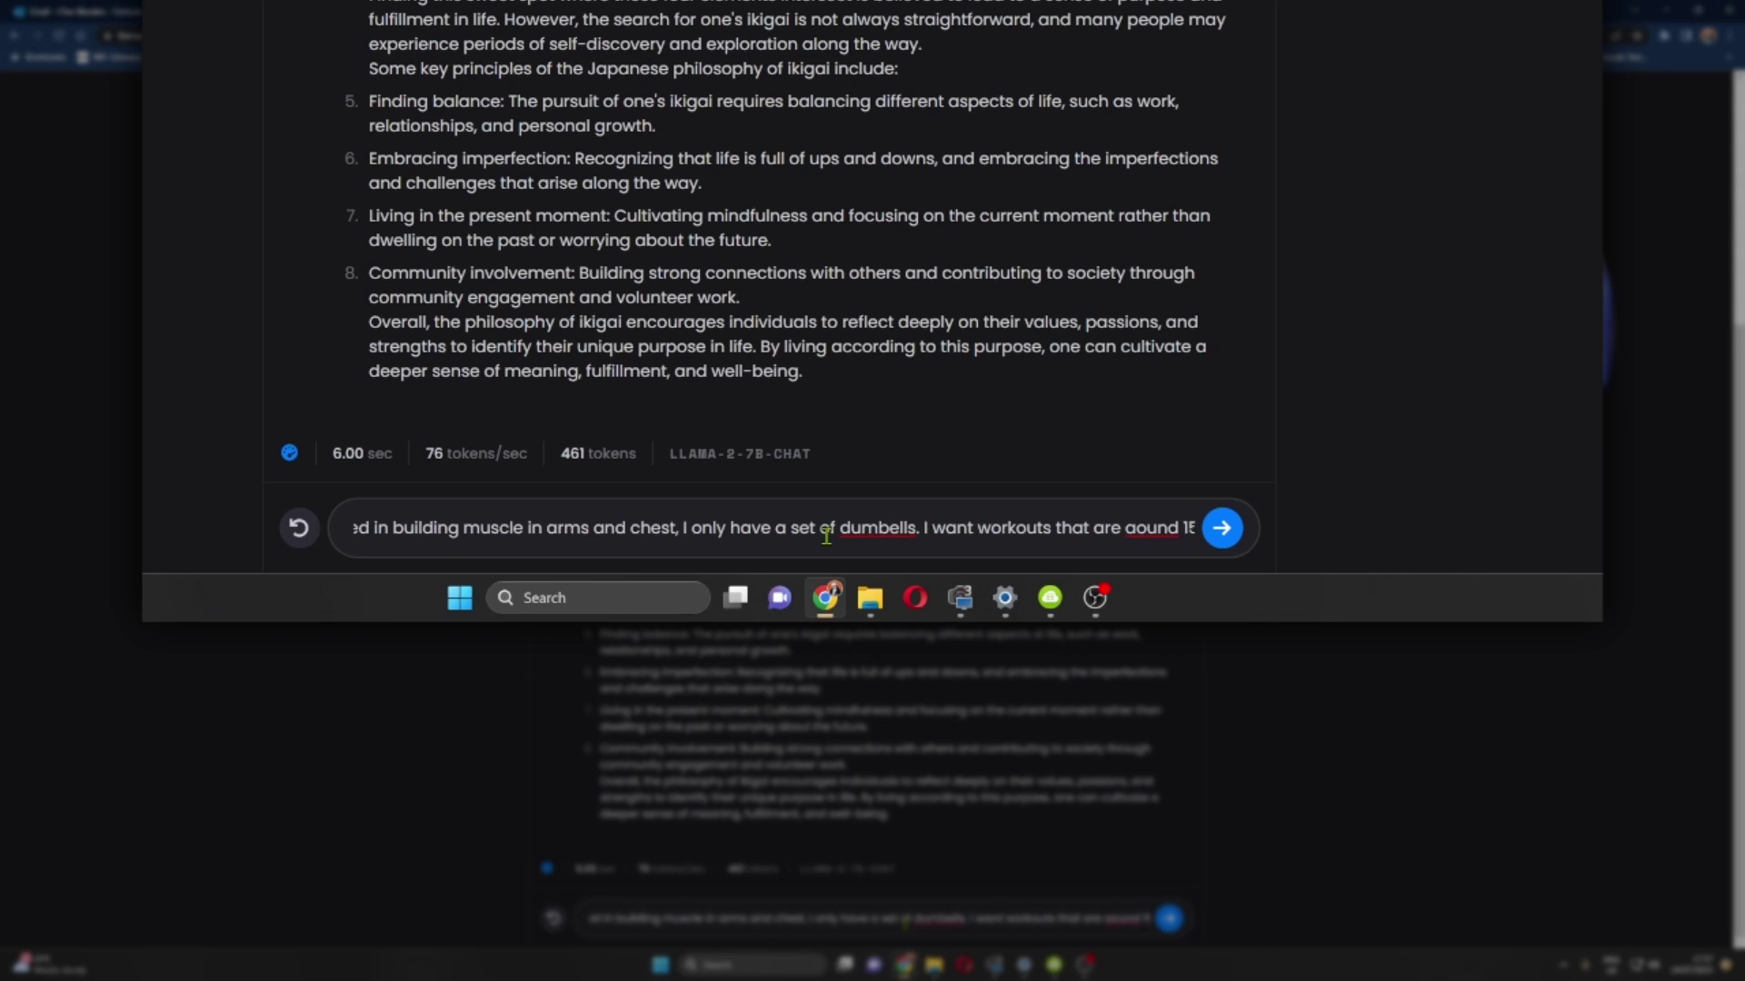
pyautogui.write(' minutes. Put togethe')
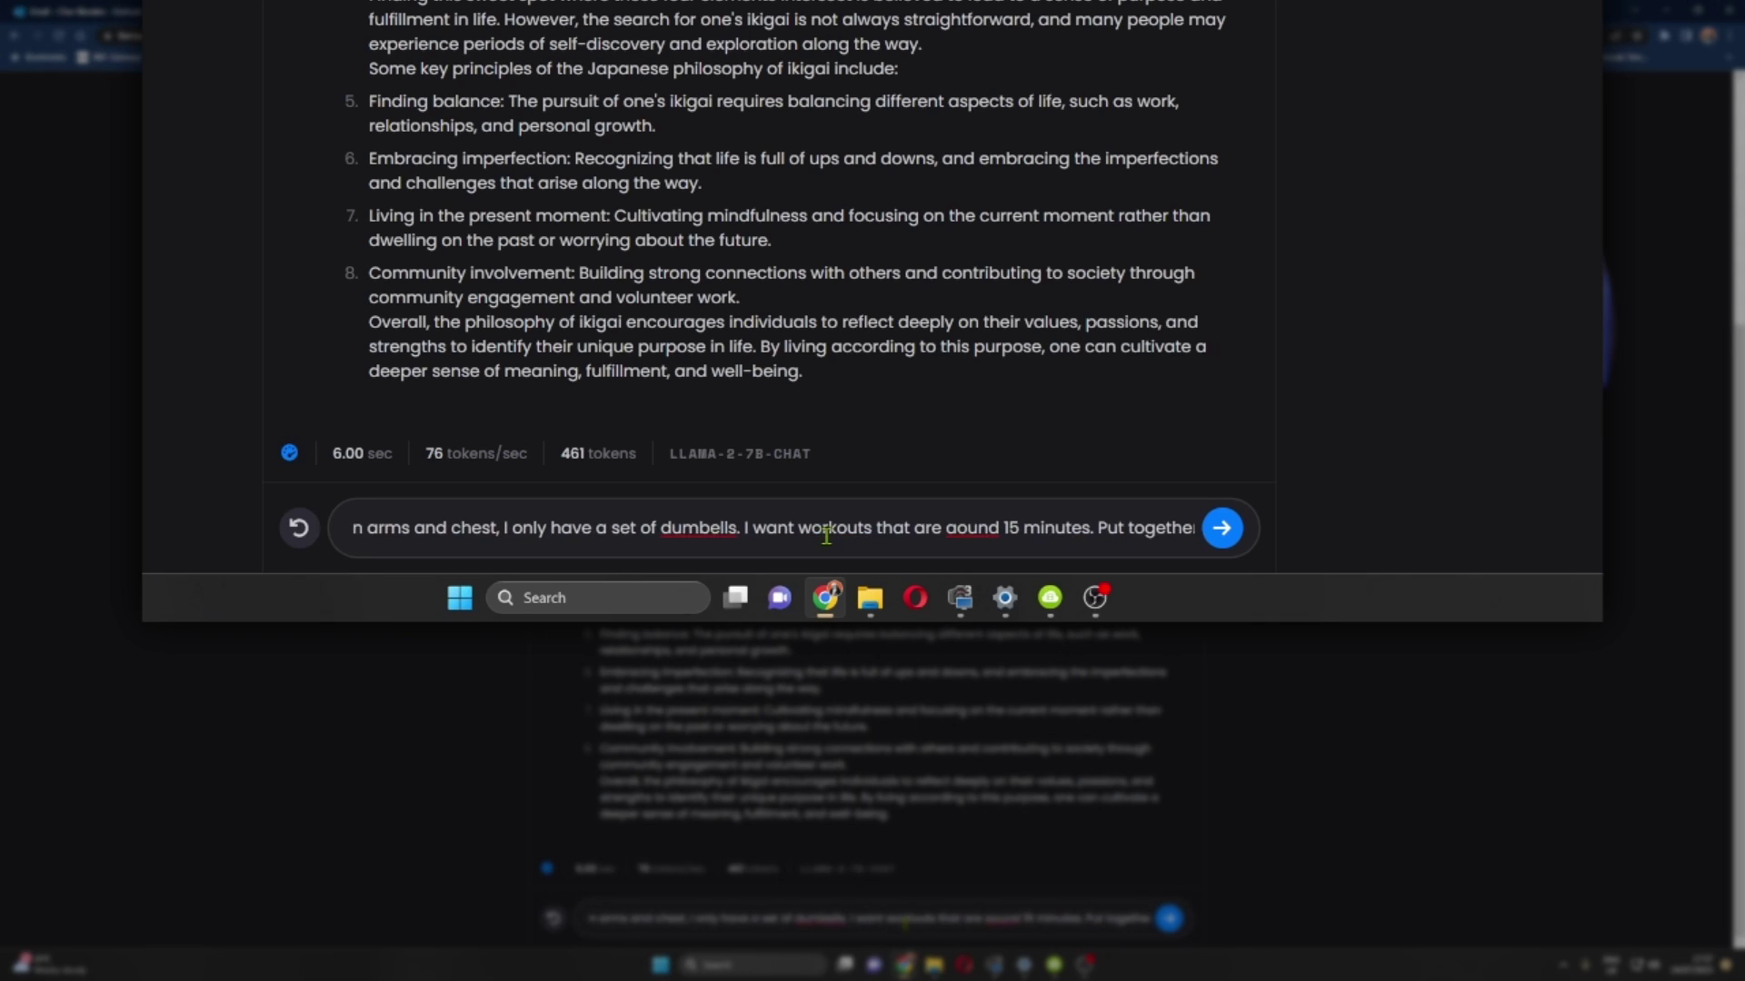
pyautogui.write('r a weekly plan, with rest days for certain muscle sets, and incluc')
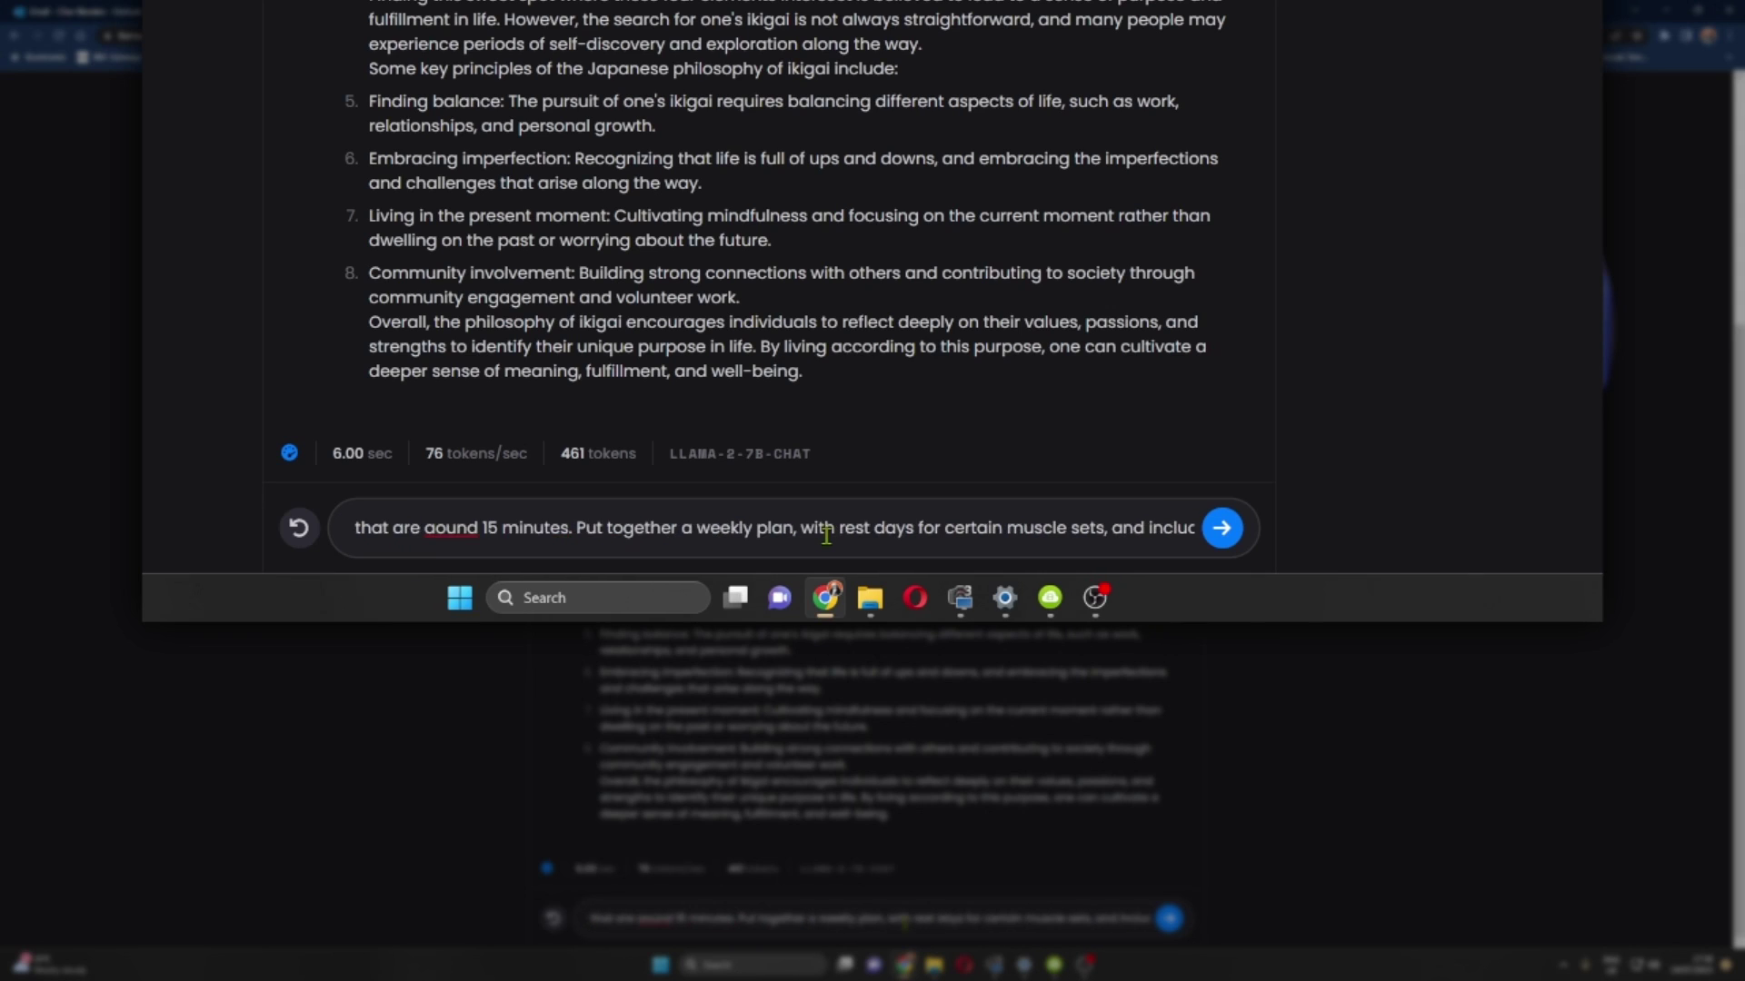
pyautogui.write('e a simple')
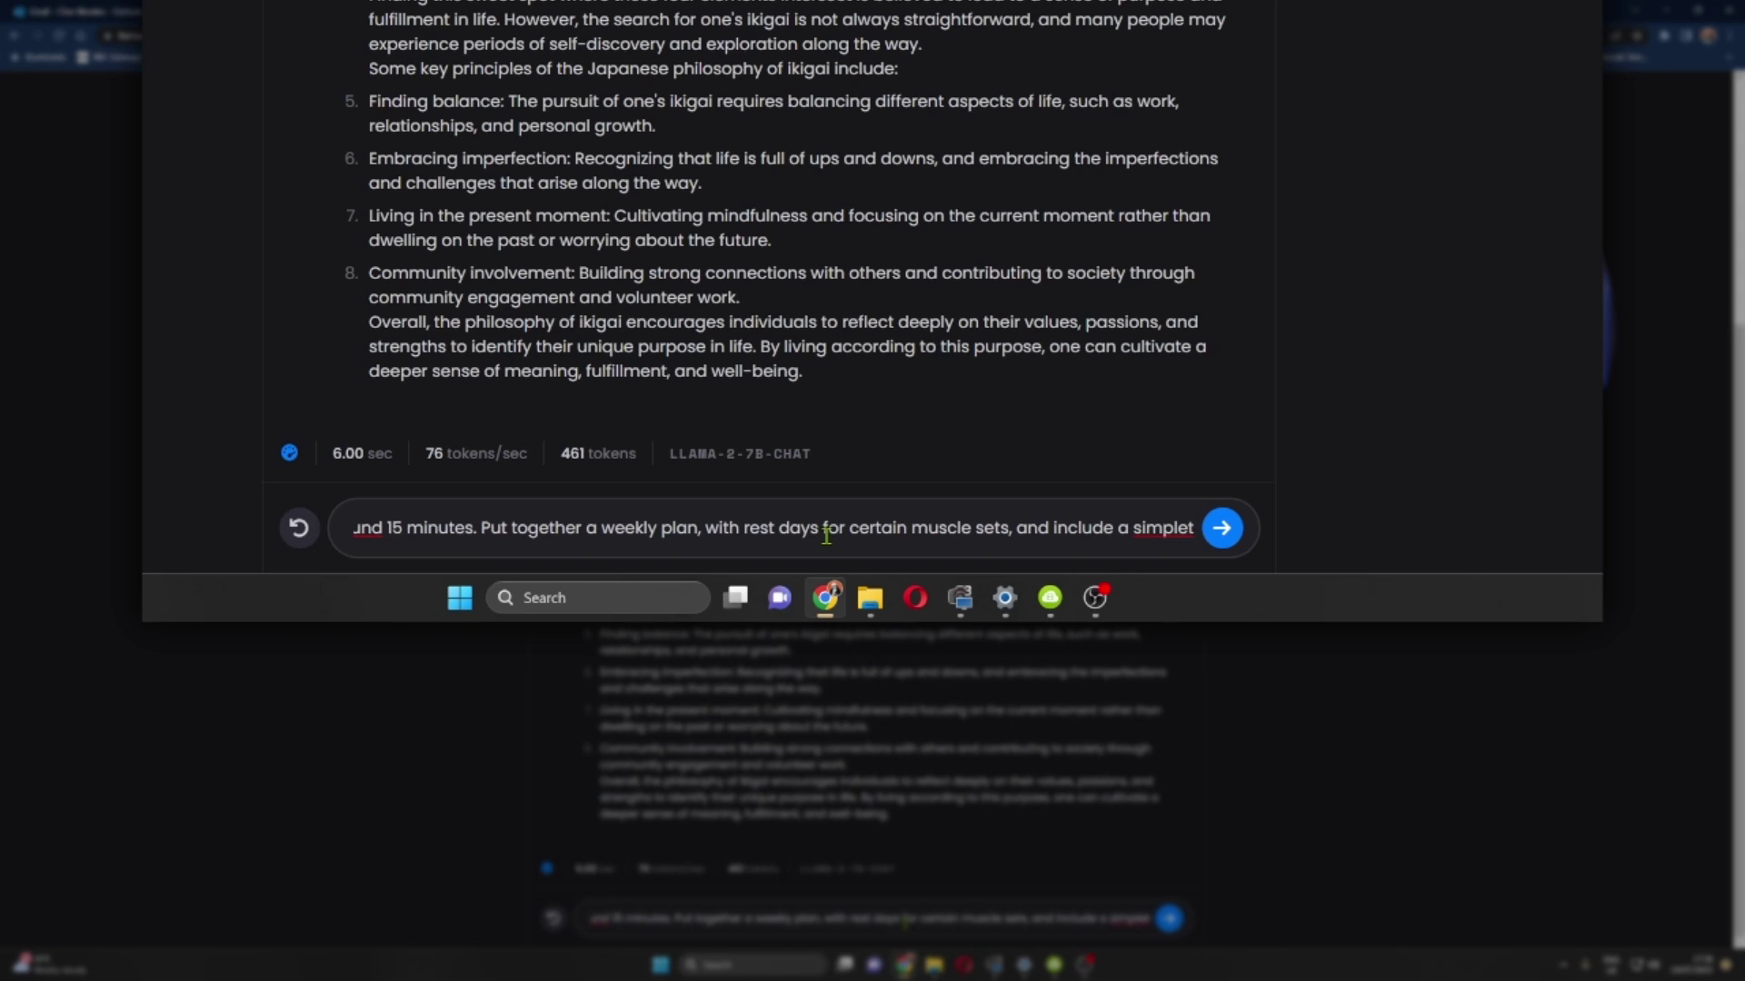
pyautogui.write(' warm up be')
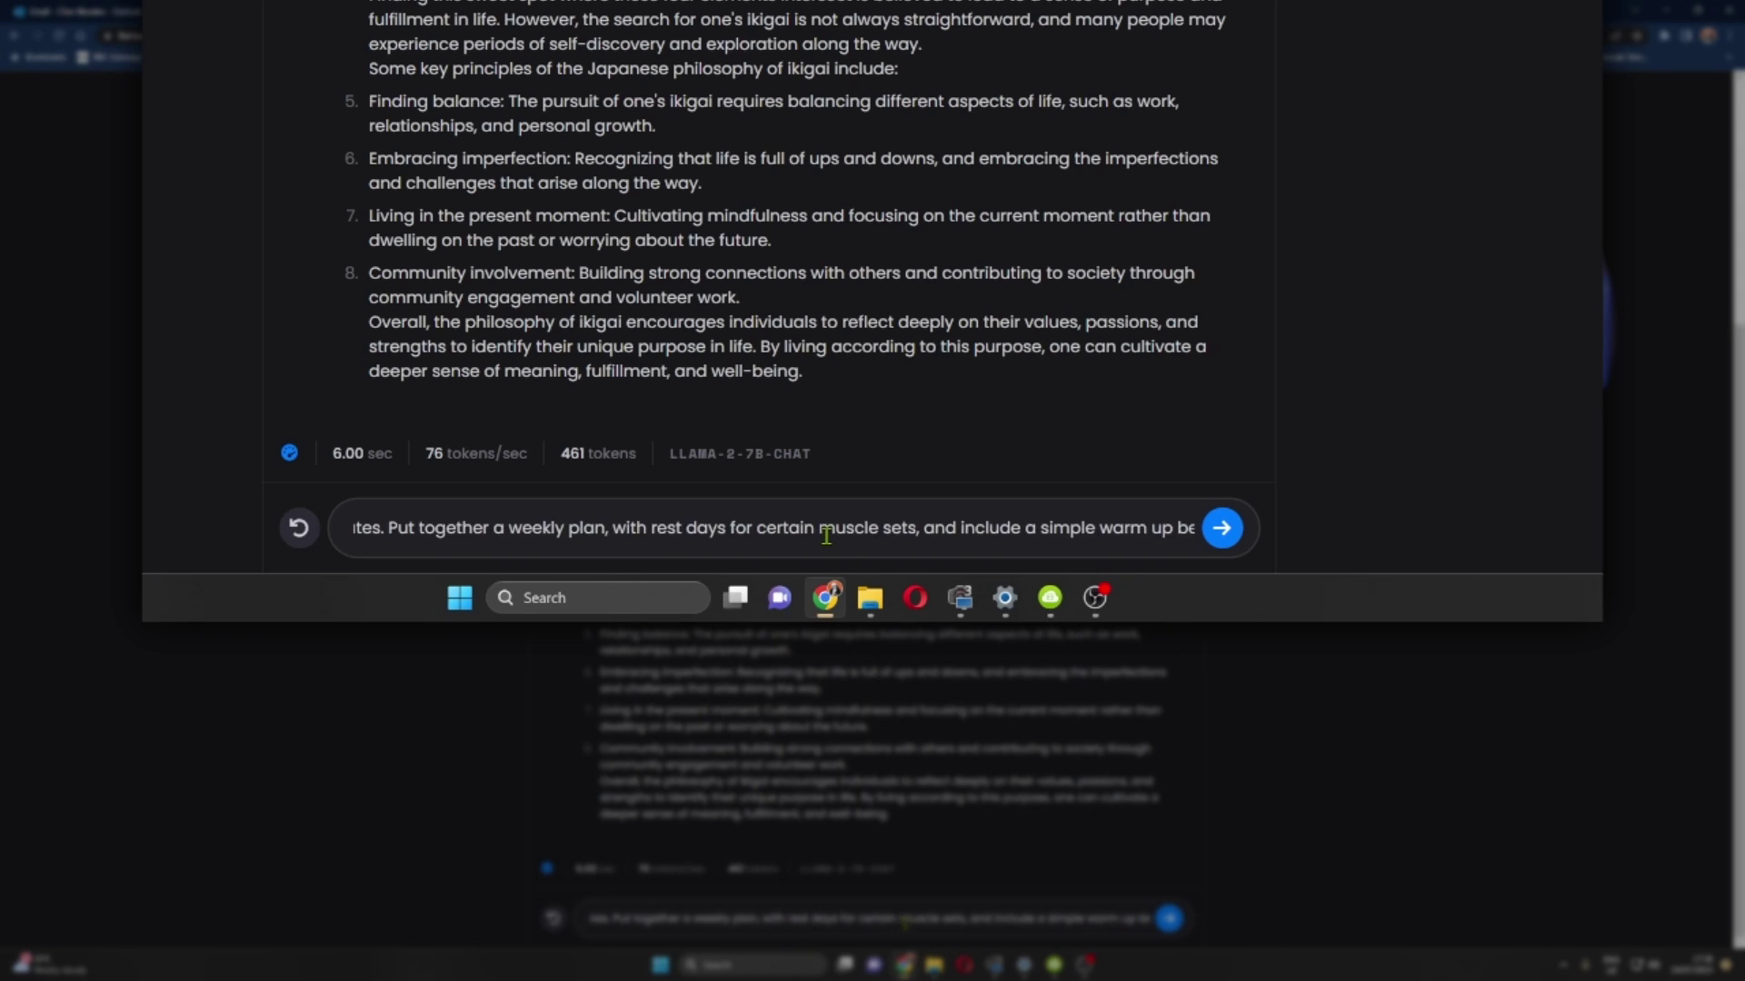
pyautogui.write('fore each')
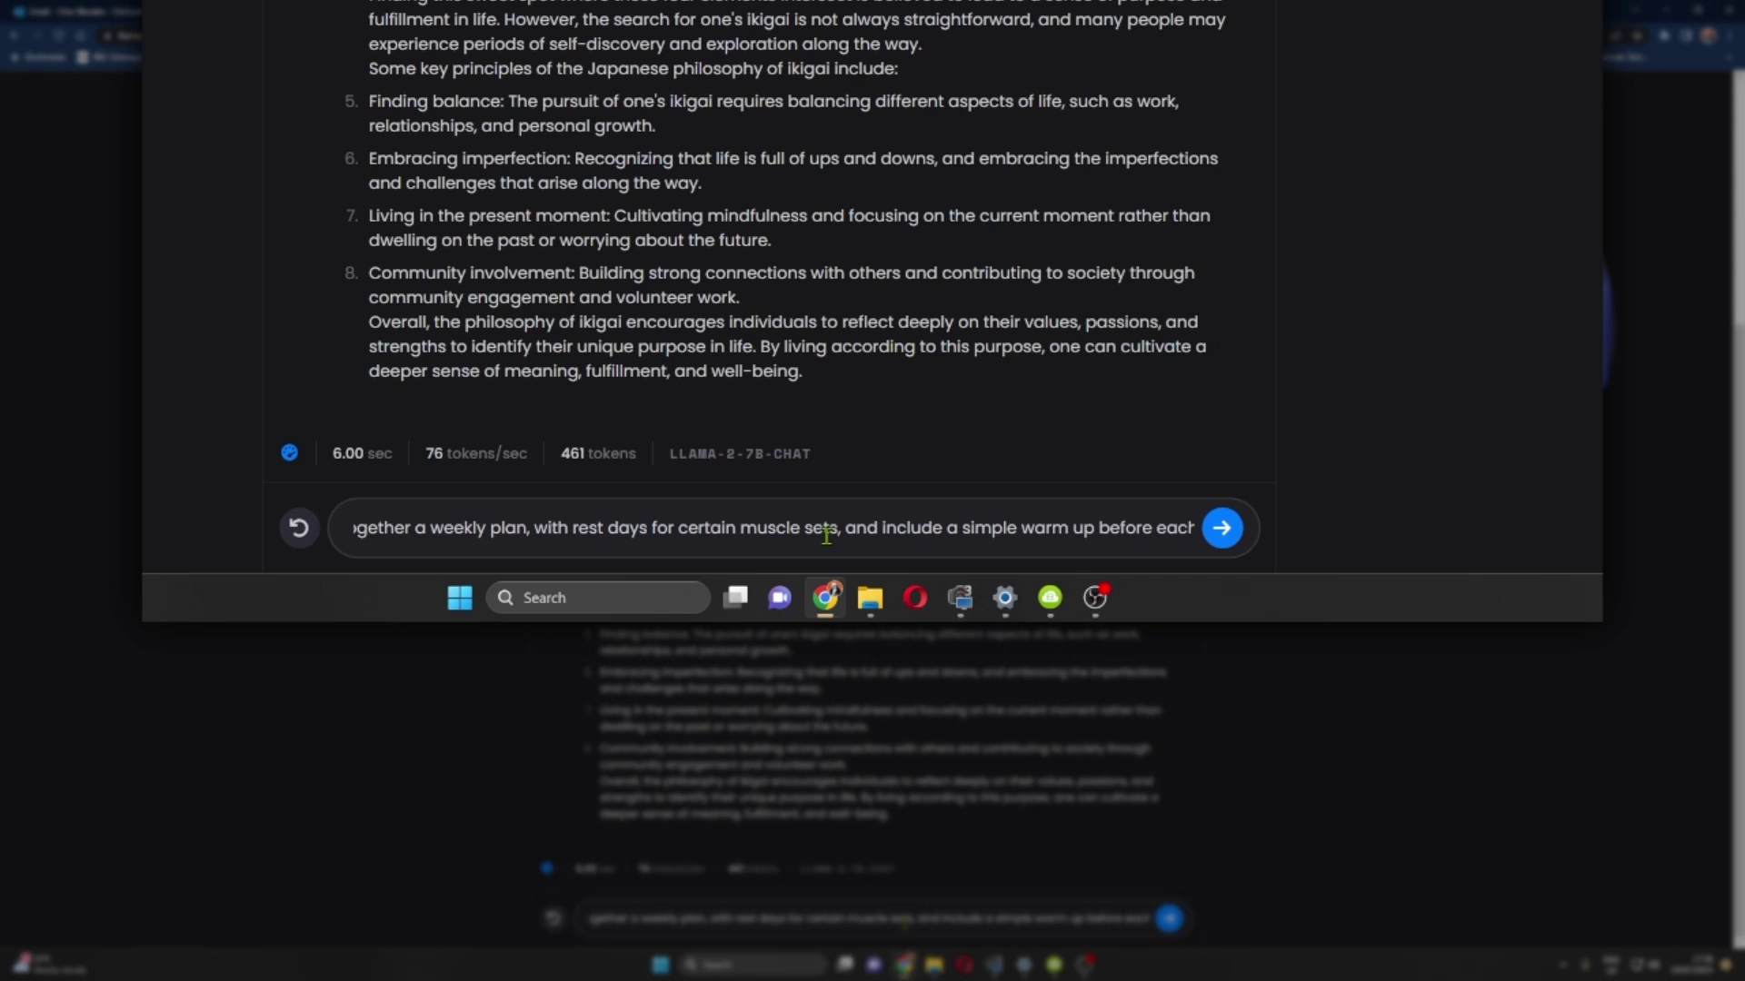
pyautogui.write(' session')
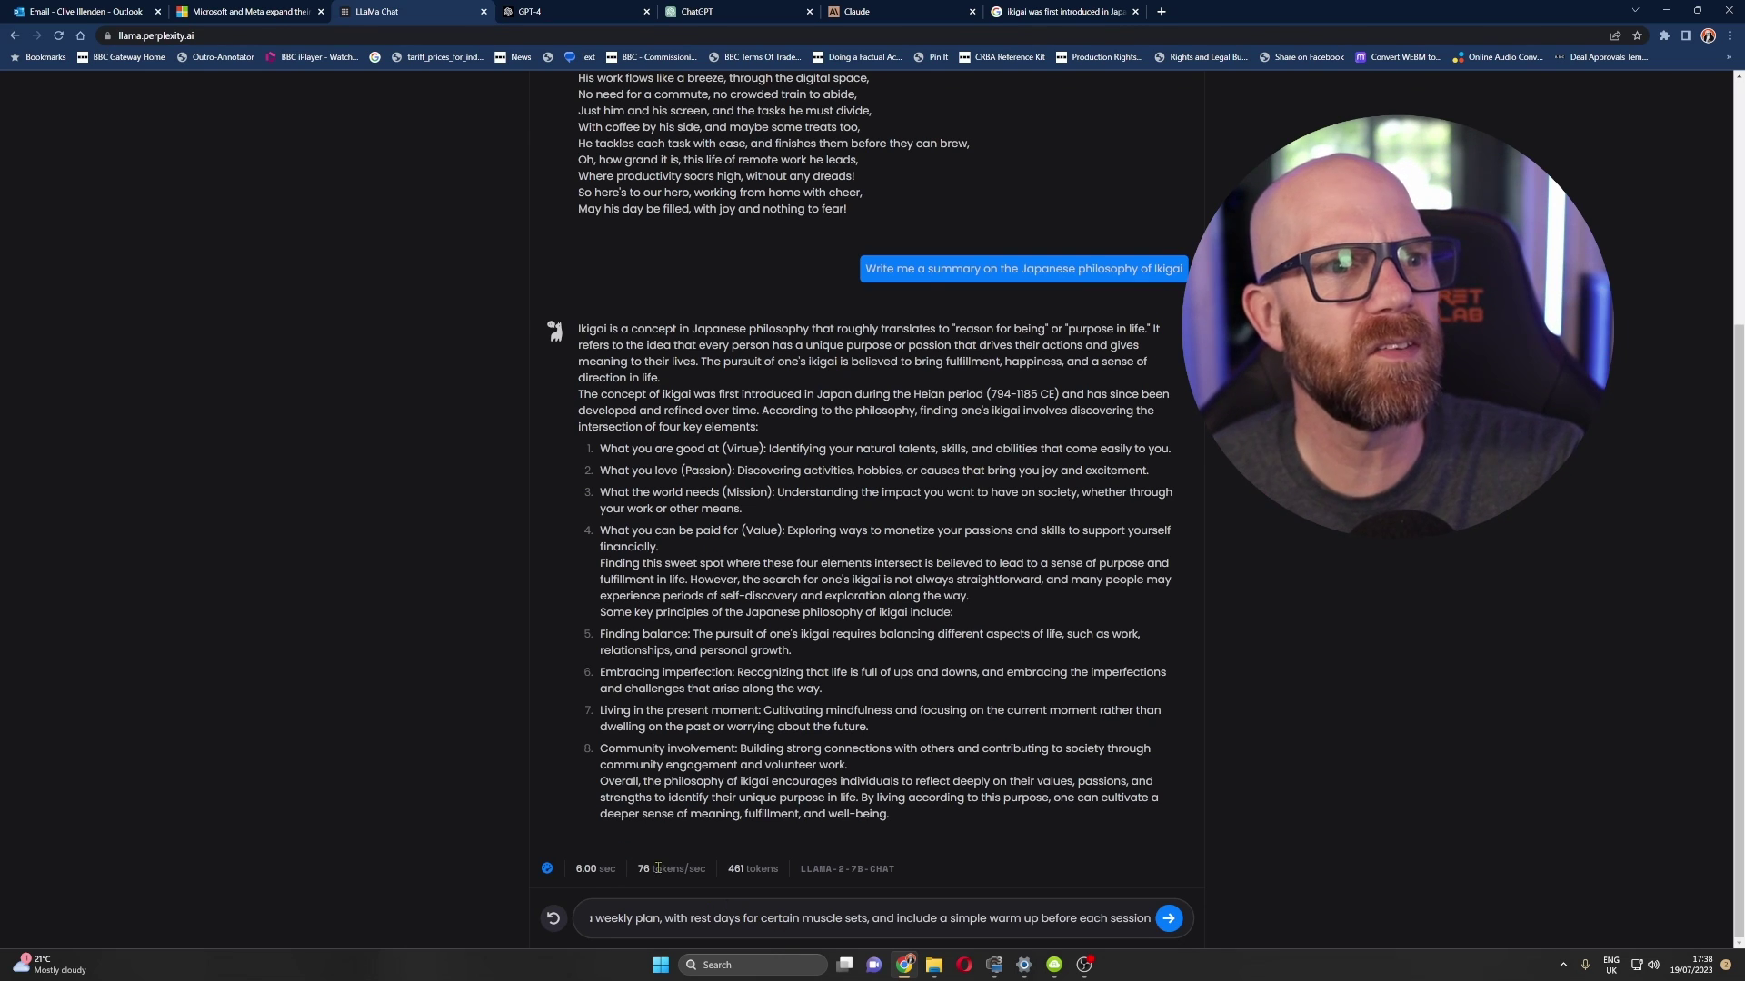
# Step: Send the workout request and highlight the Day 6 rest day in the returned plan
pyautogui.click(1167, 920)
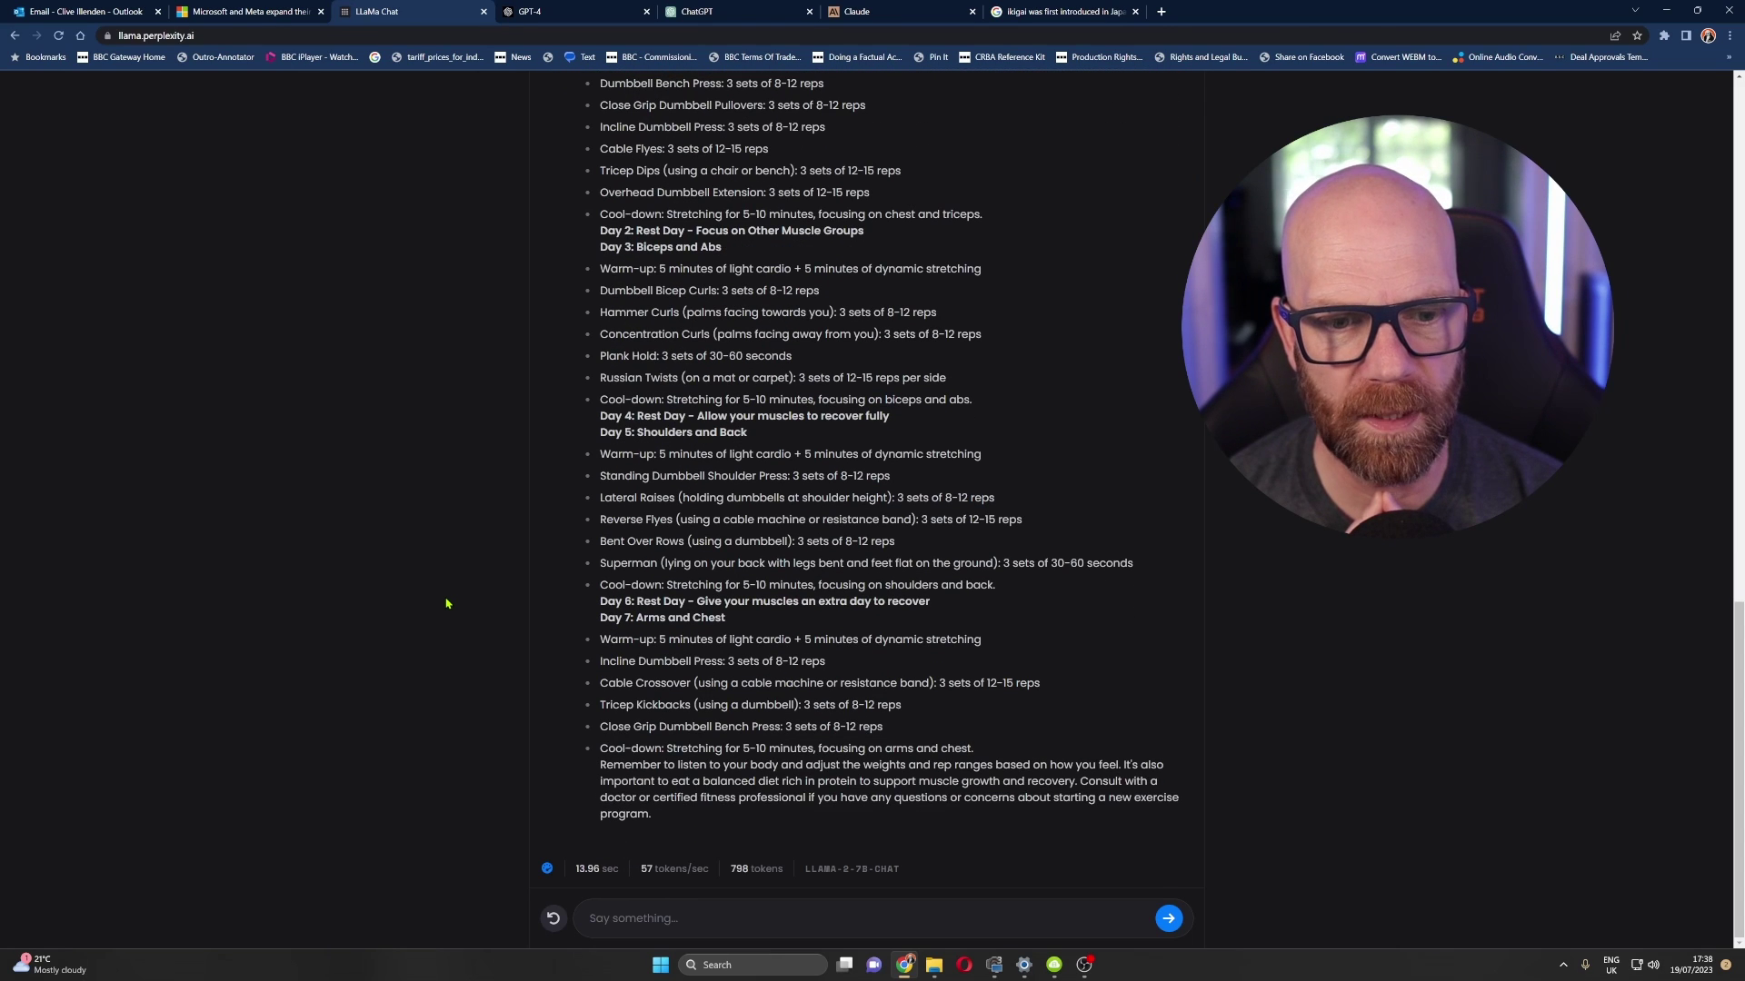
pyautogui.scroll(1, 516, 595)
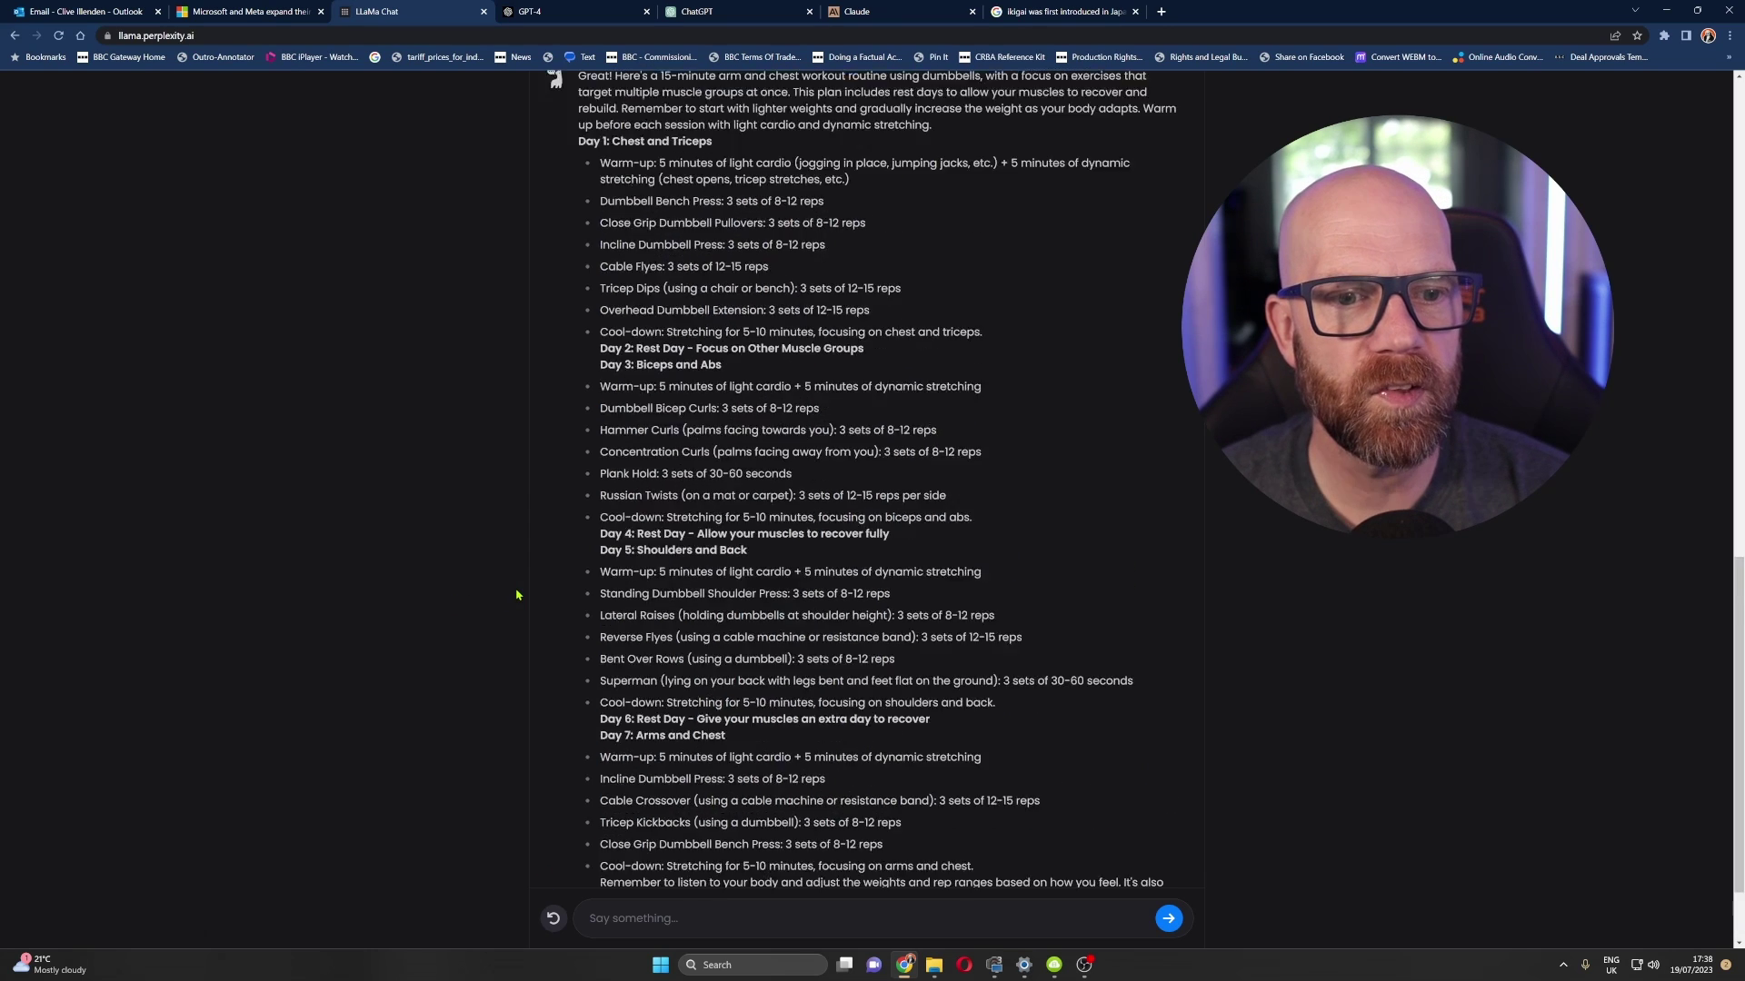
pyautogui.scroll(3, 516, 595)
pyautogui.scroll(-4, 583, 476)
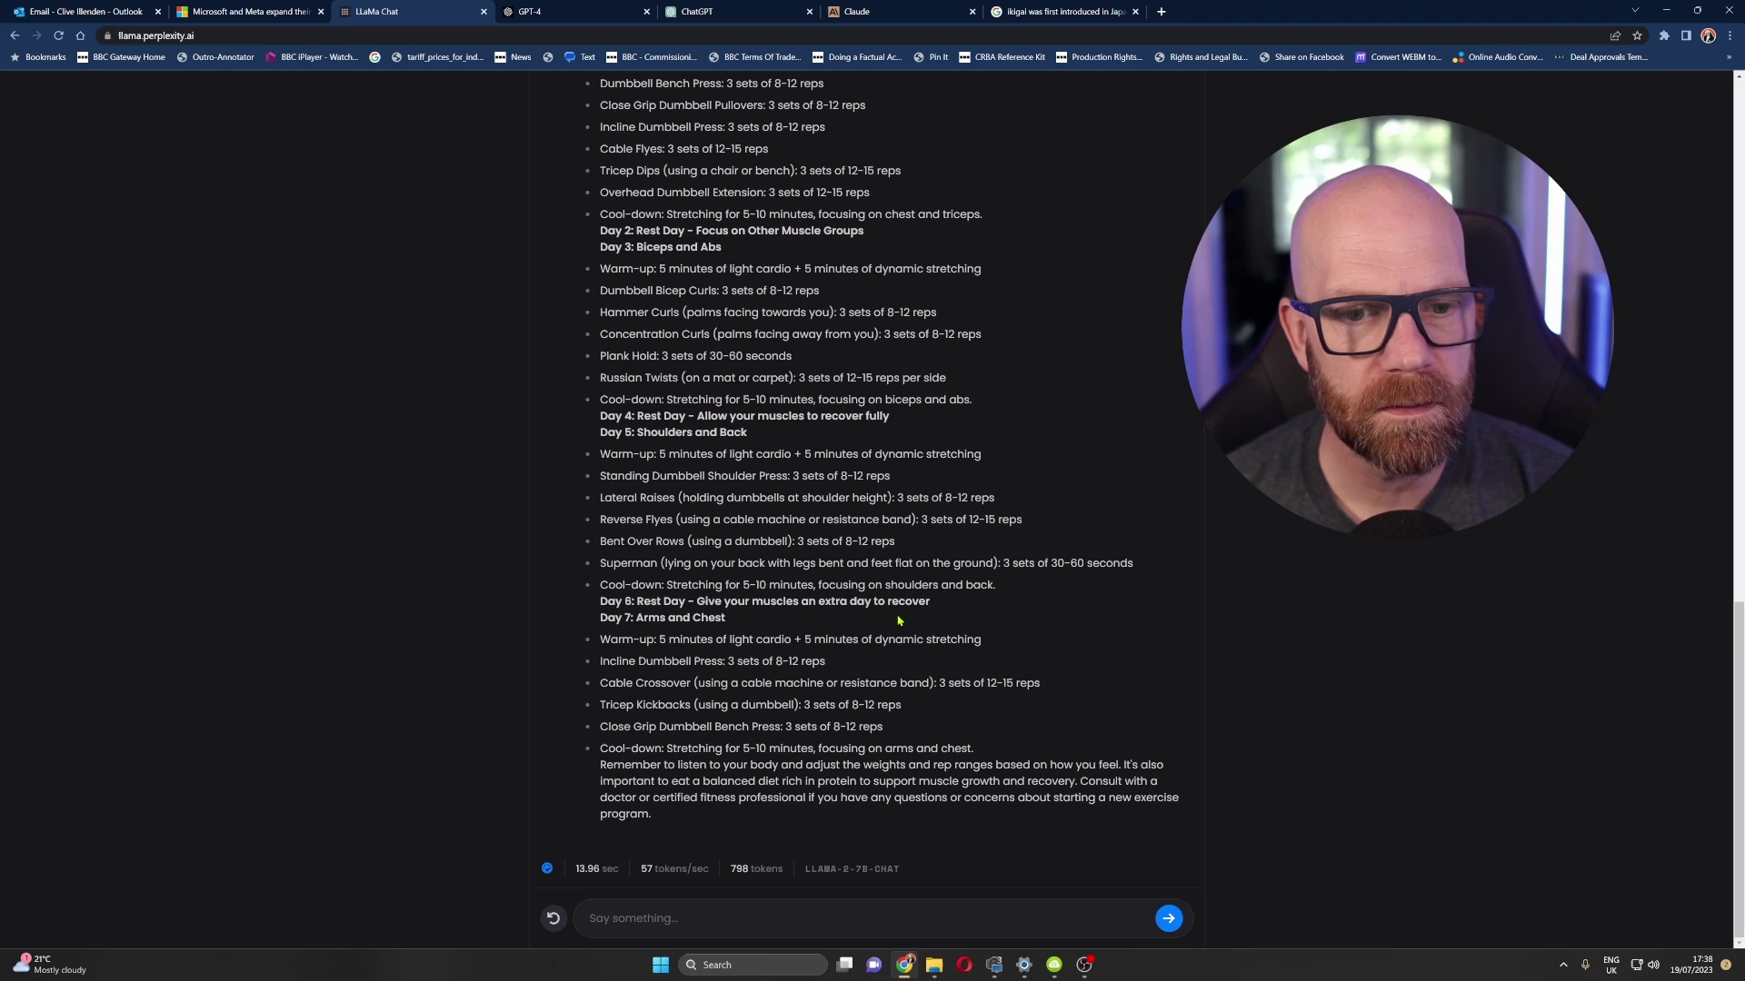
pyautogui.moveTo(934, 606); pyautogui.dragTo(600, 607)
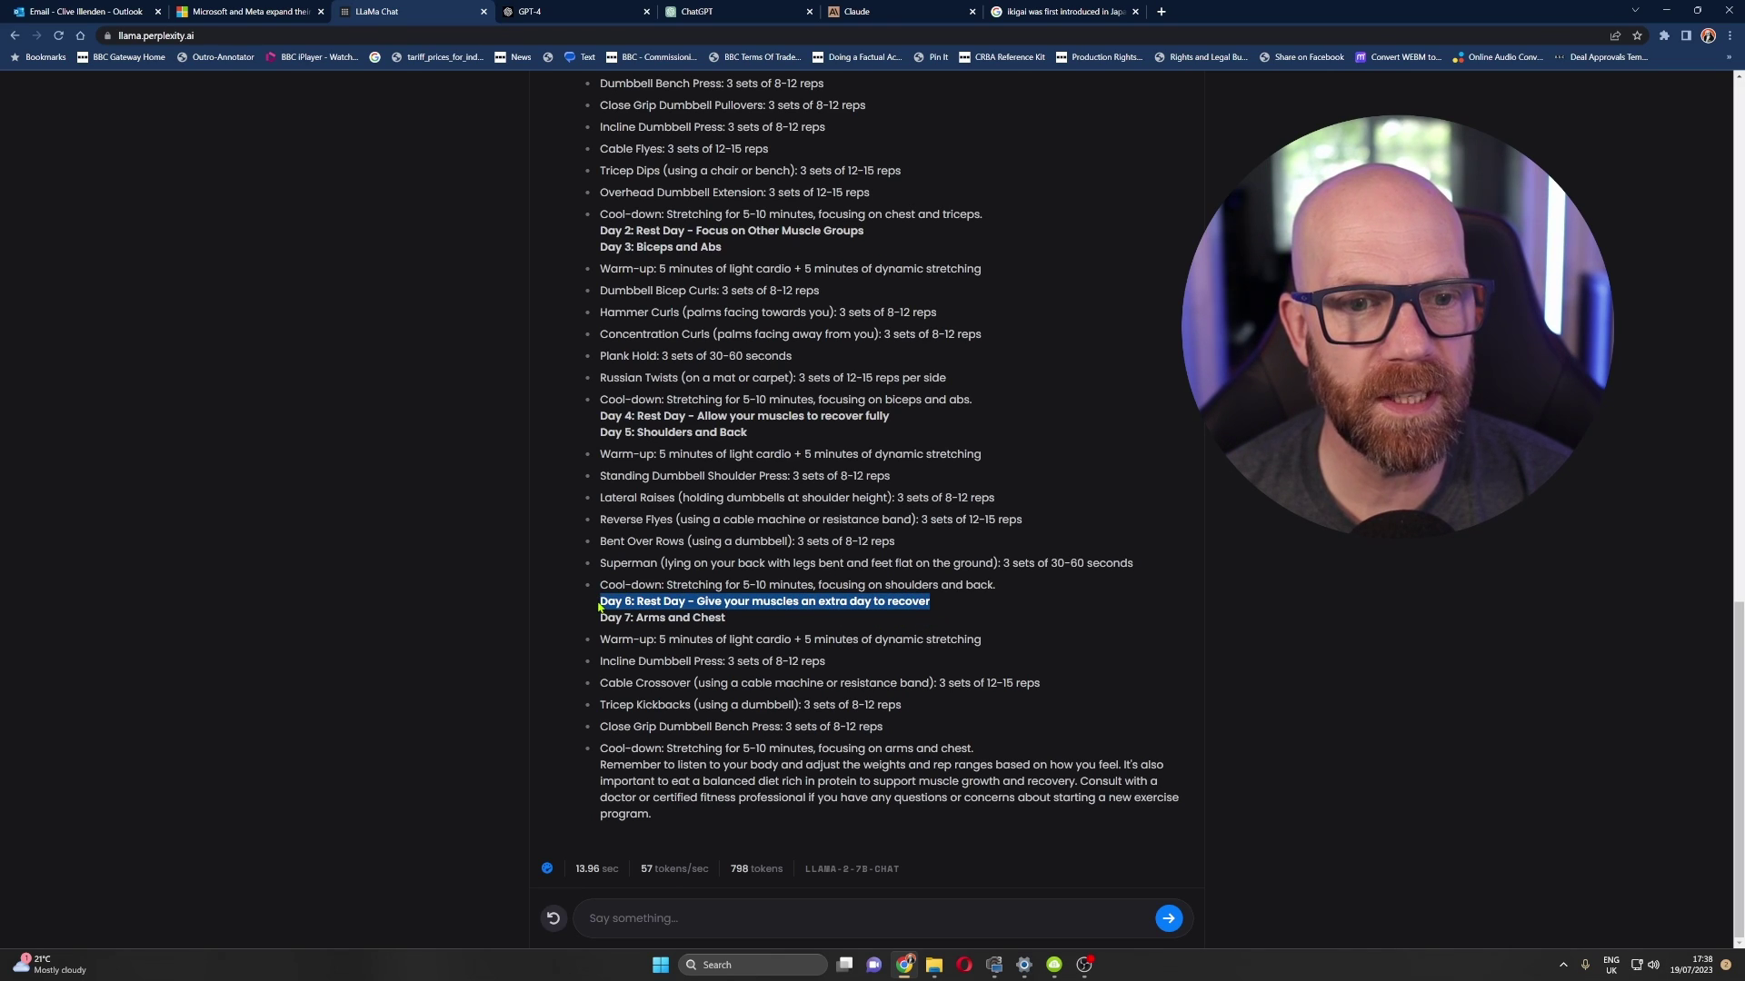
# Step: Review the seven-day plan and highlight the Day 1 bench press exercises
pyautogui.scroll(3, 665, 398)
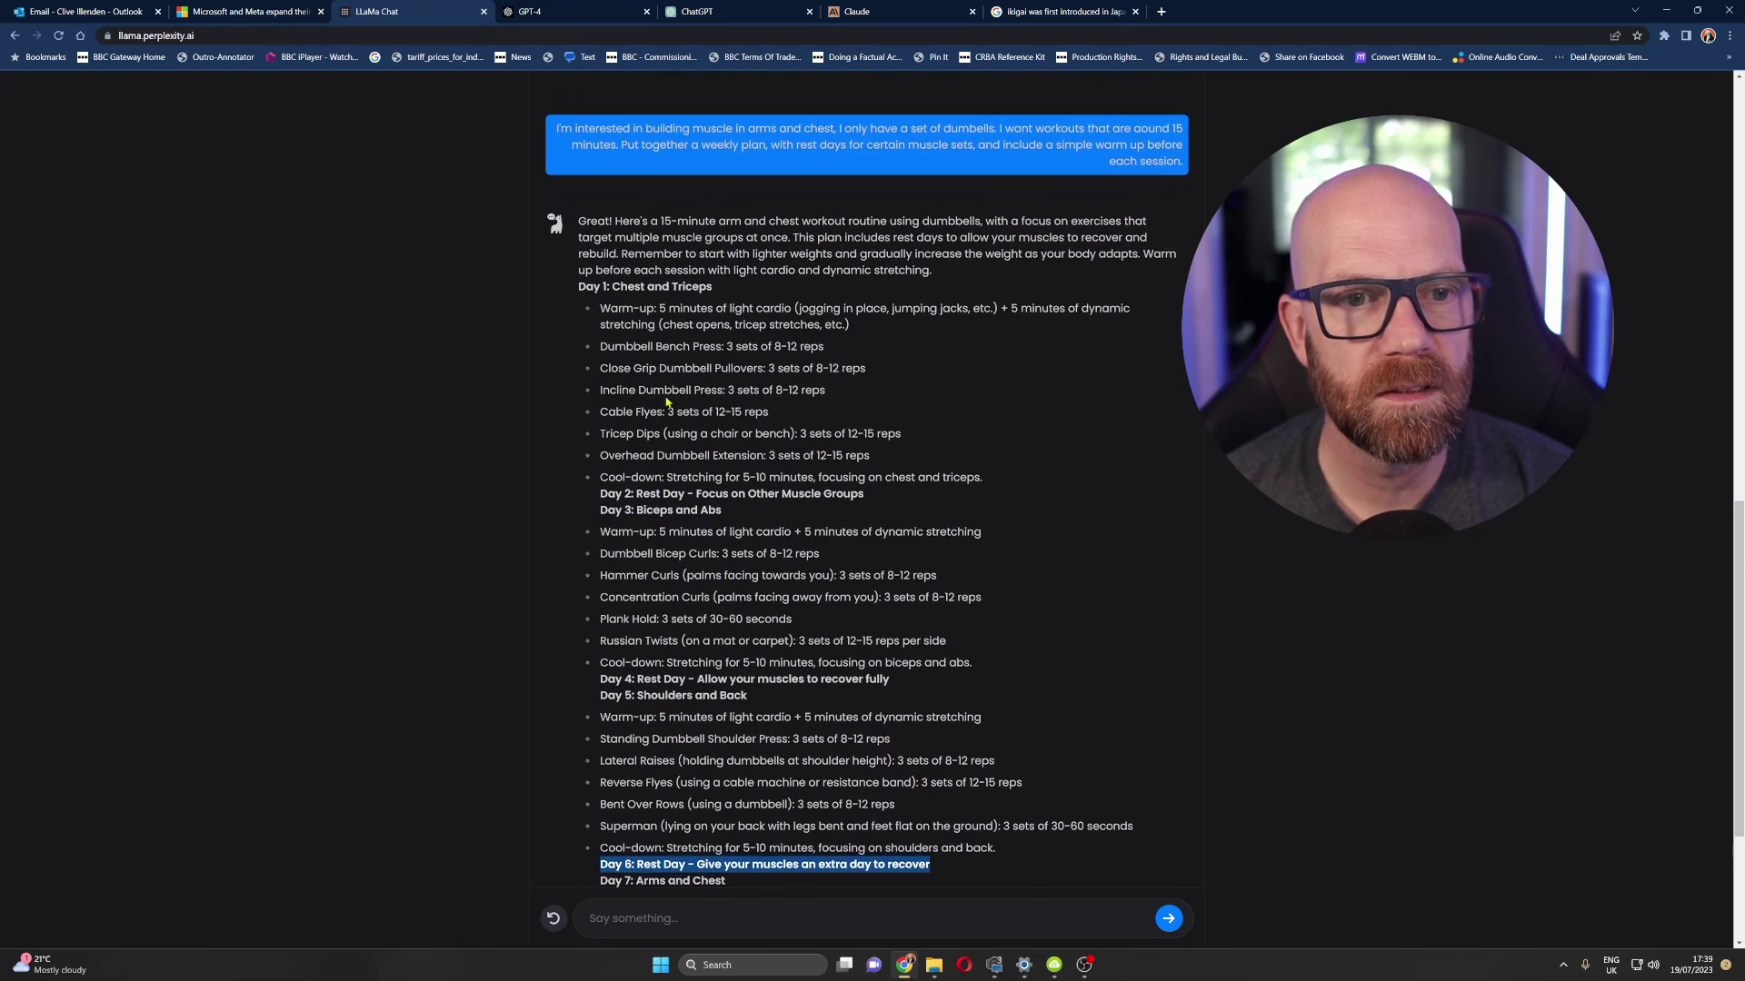
pyautogui.scroll(-3, 665, 398)
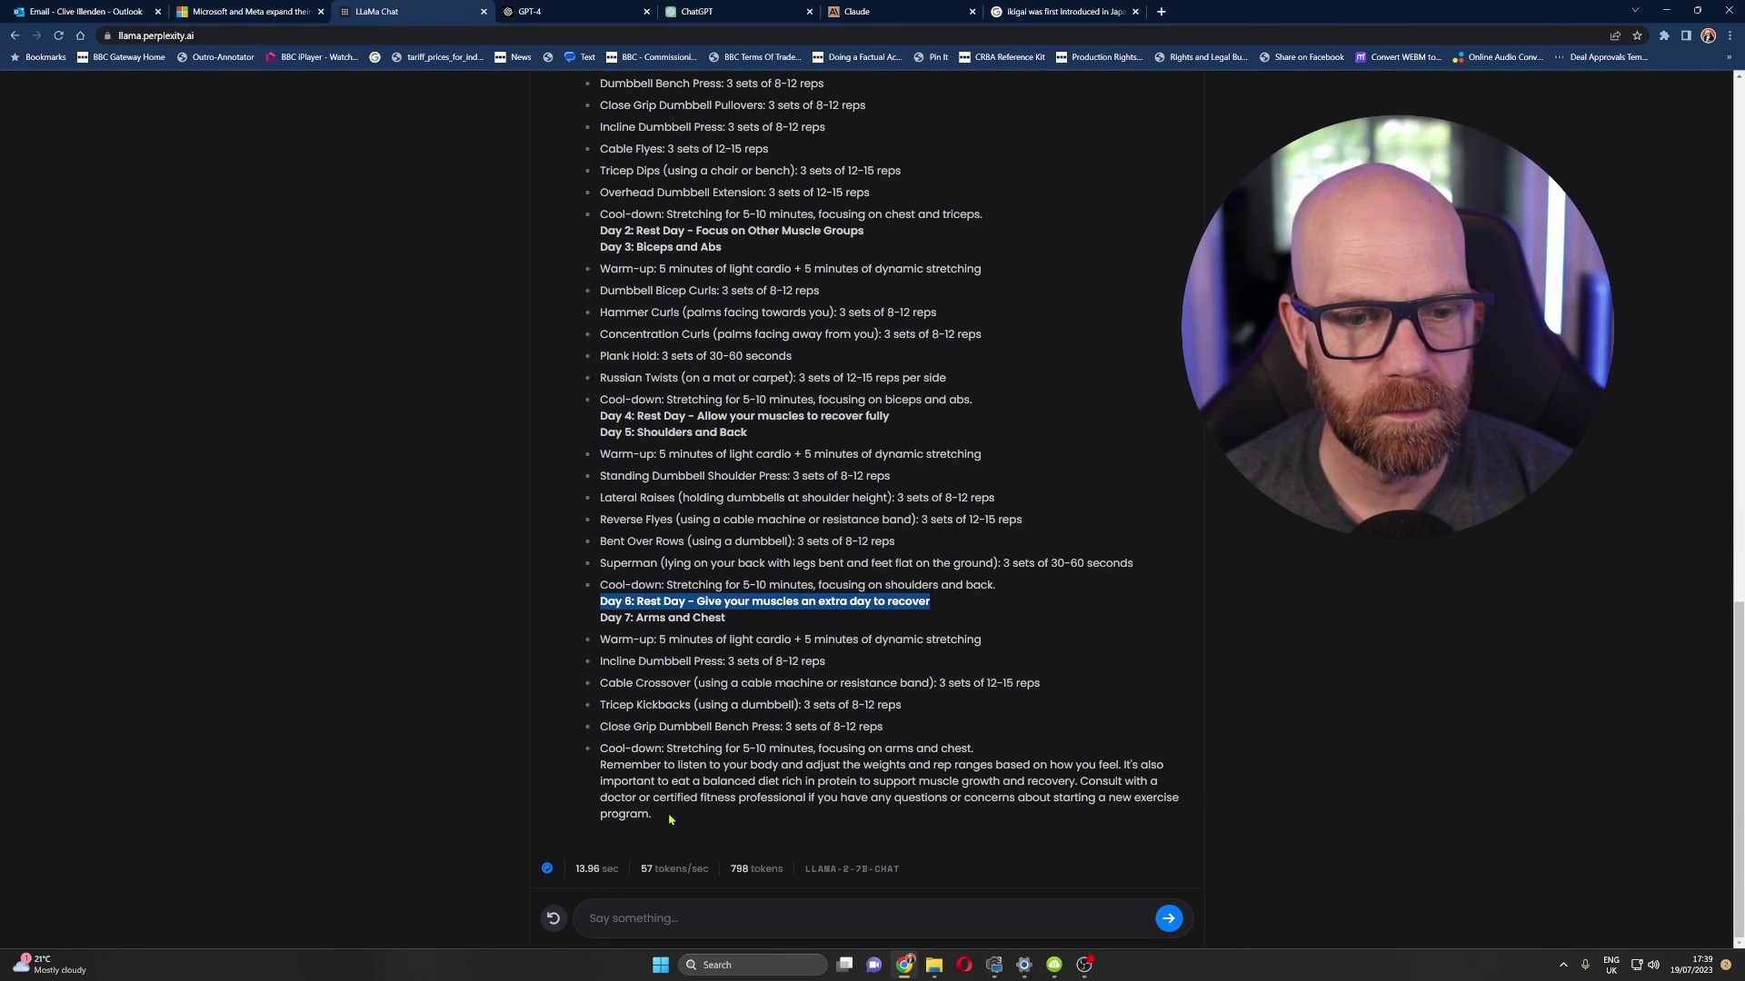
pyautogui.scroll(4, 807, 400)
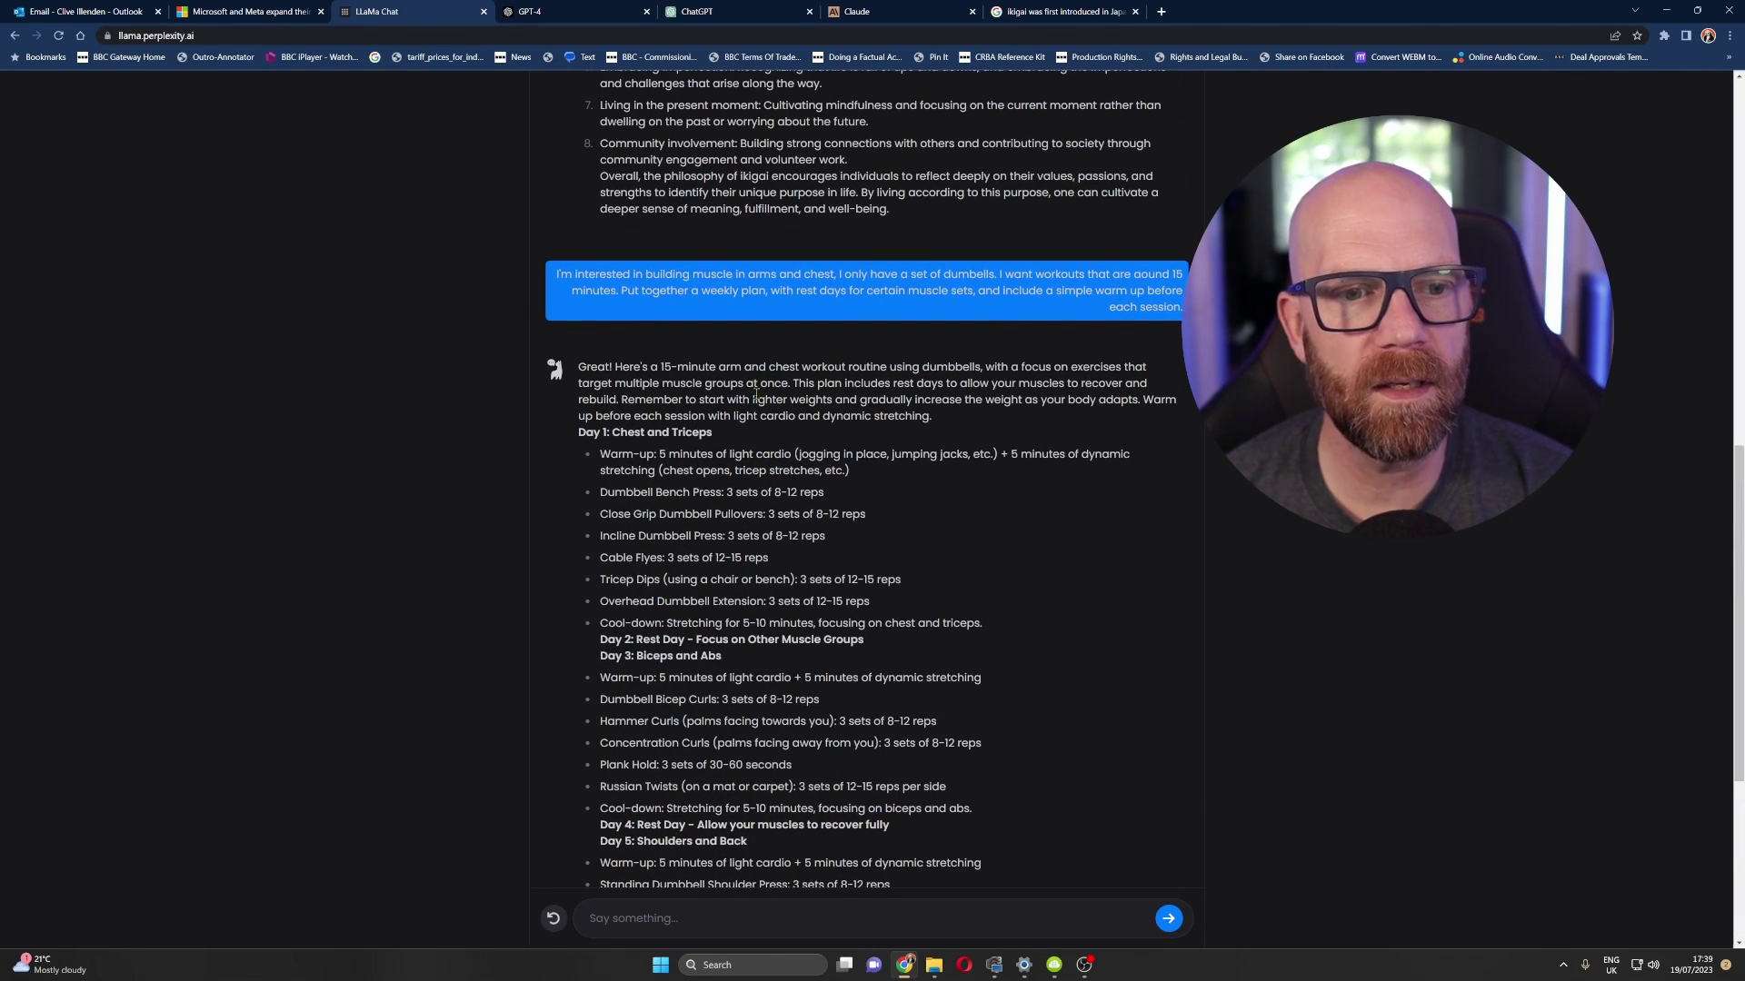
pyautogui.scroll(-4, 1074, 563)
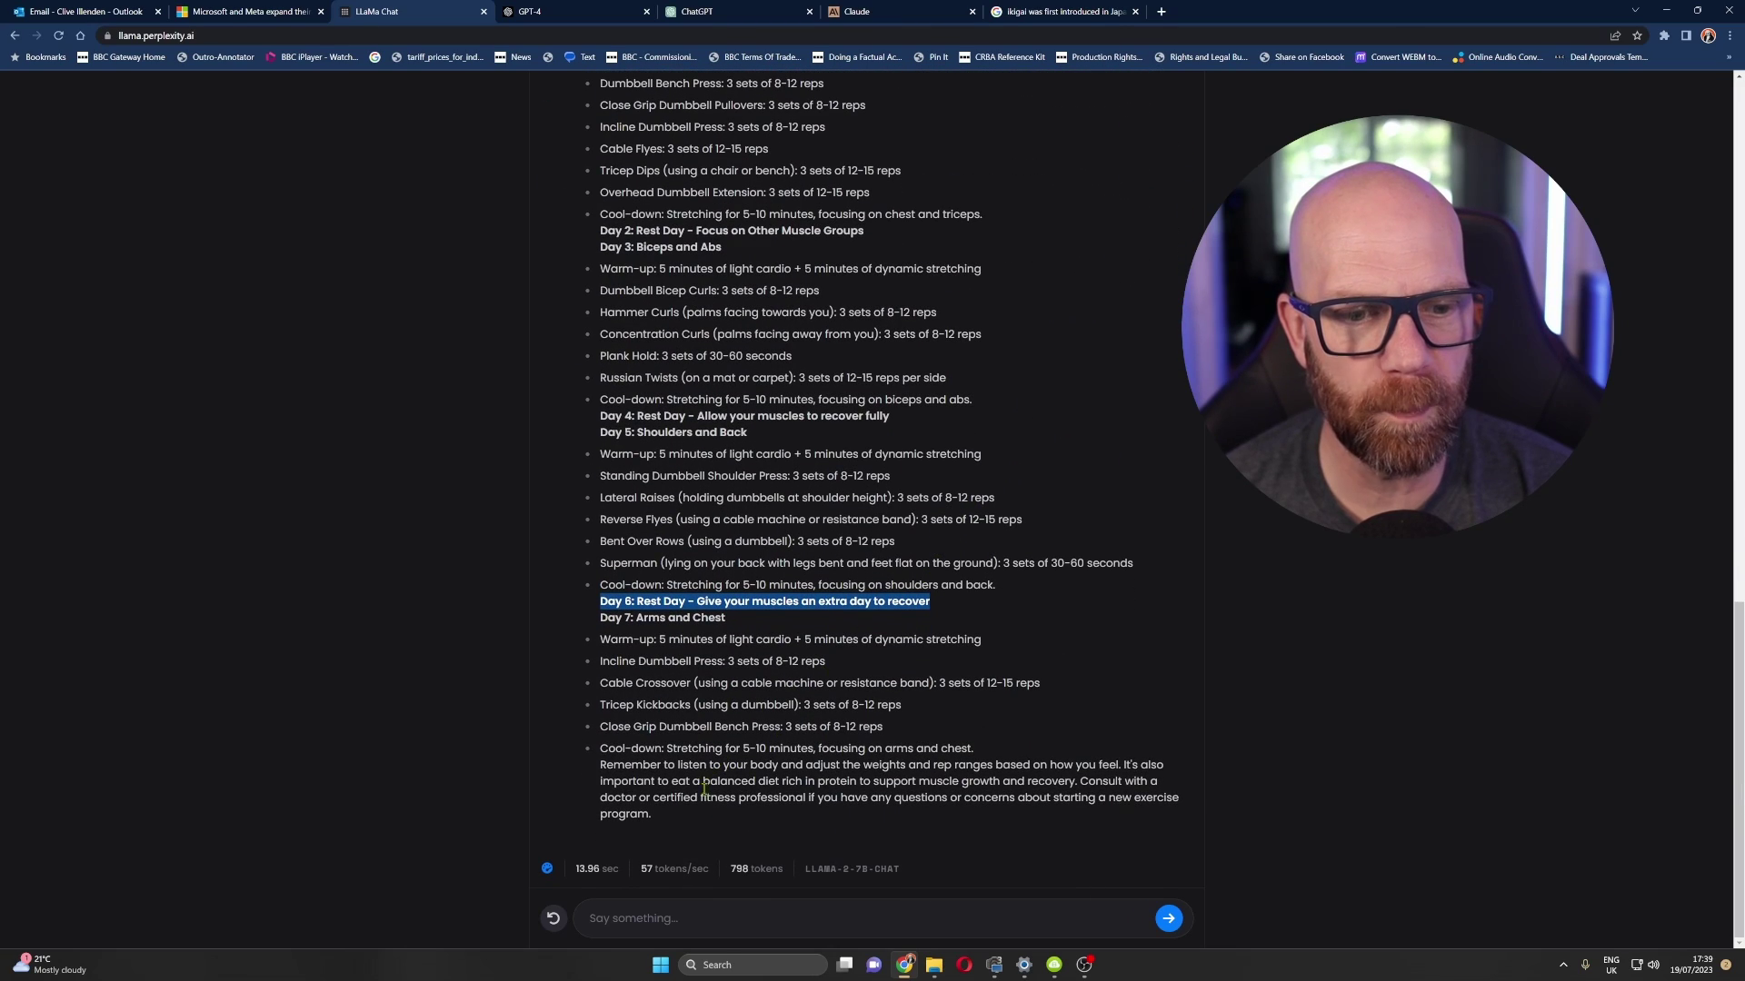
pyautogui.moveTo(657, 821); pyautogui.dragTo(563, 315)
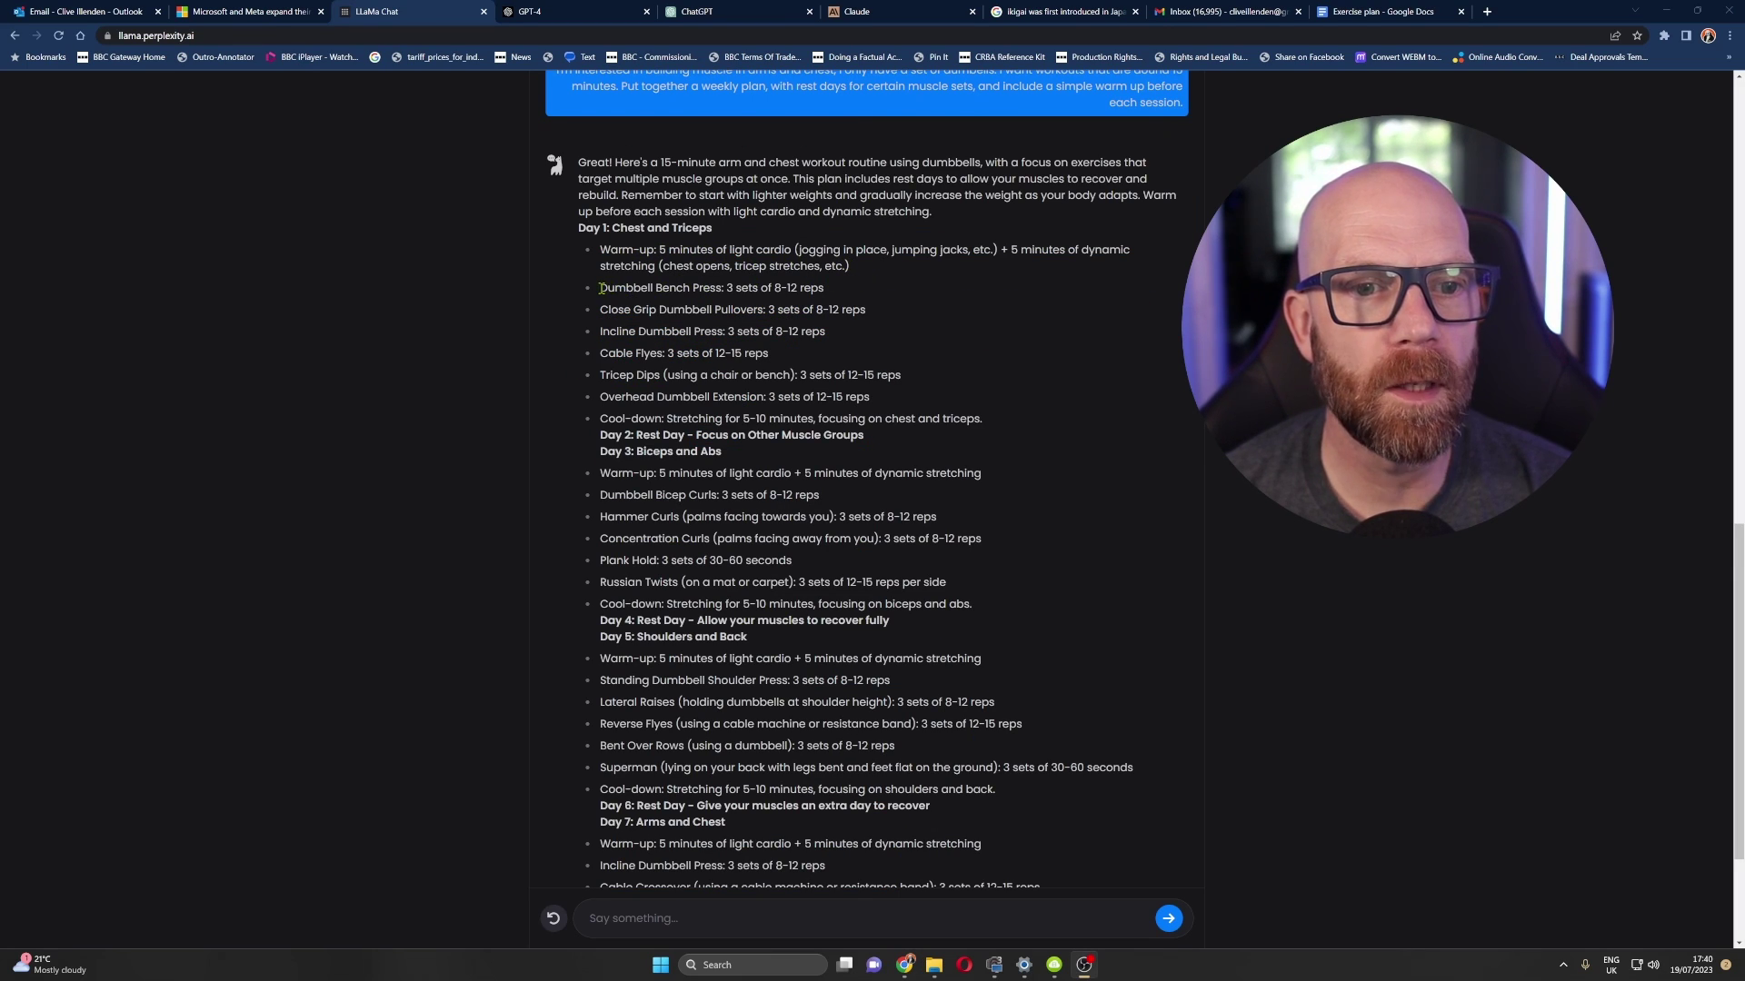
pyautogui.moveTo(601, 289); pyautogui.dragTo(824, 336)
pyautogui.scroll(-3, 823, 364)
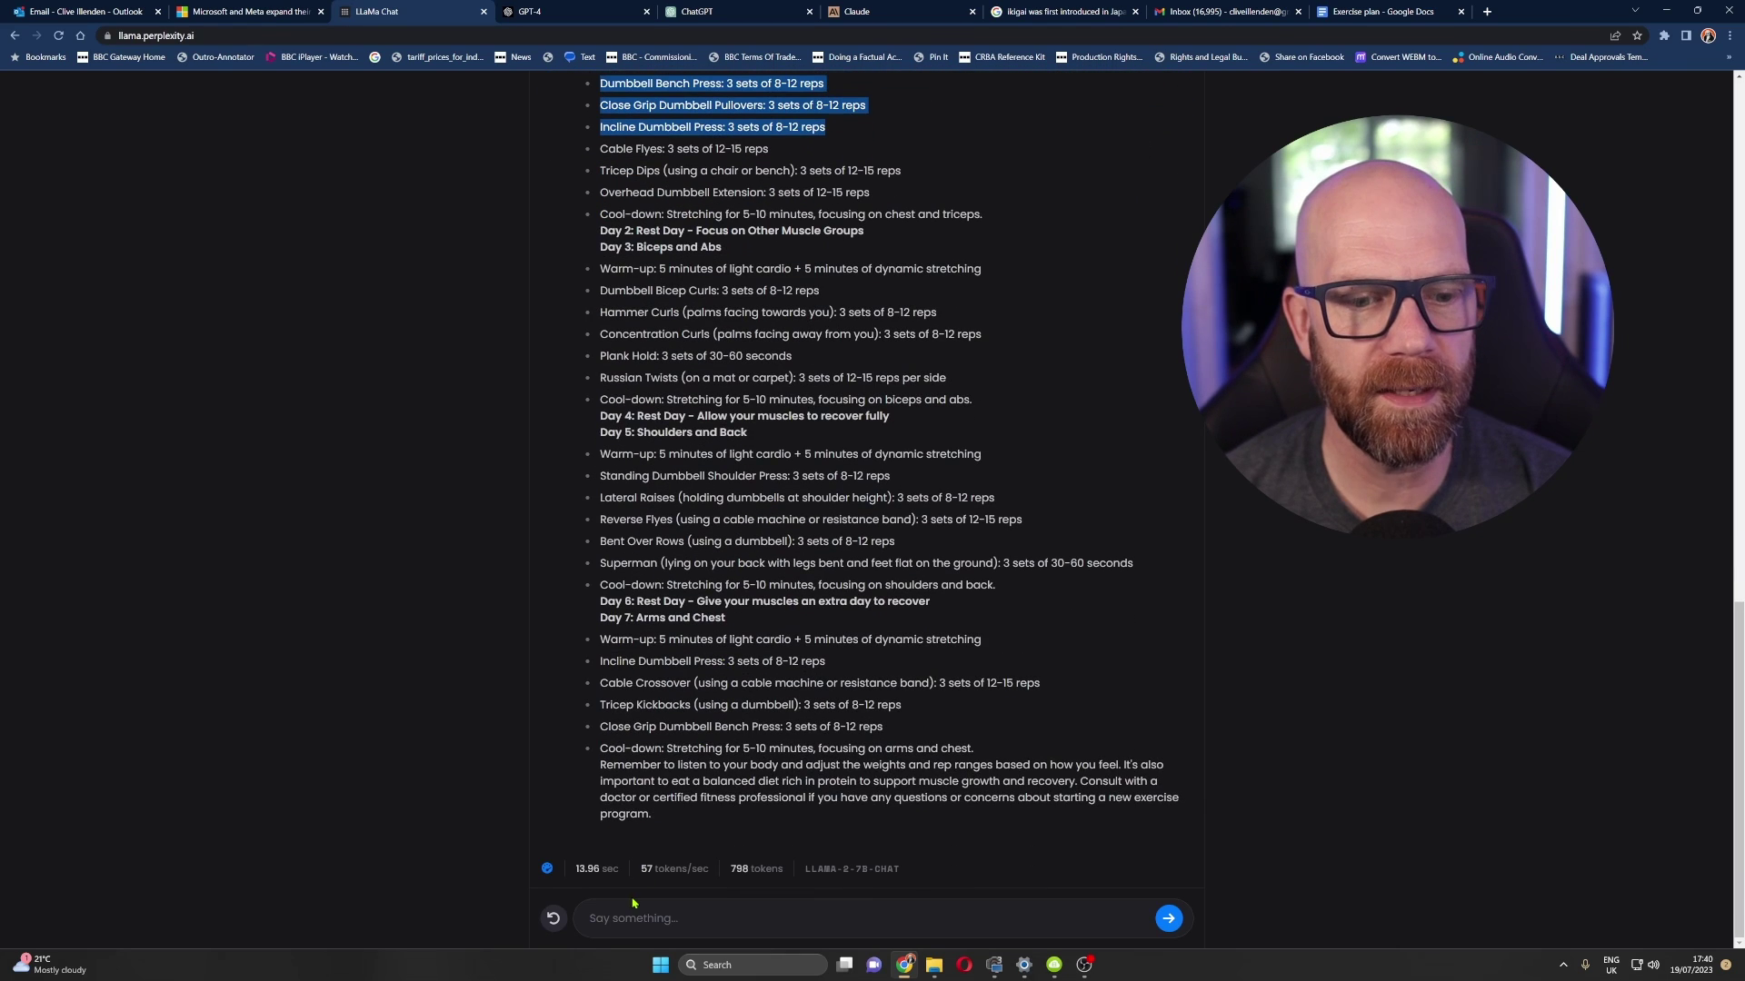
# Step: Ask Llama to rewrite the plan with floor presses instead of bench presses since there's no bench
pyautogui.click(655, 920)
pyautogui.write("I don't have ")
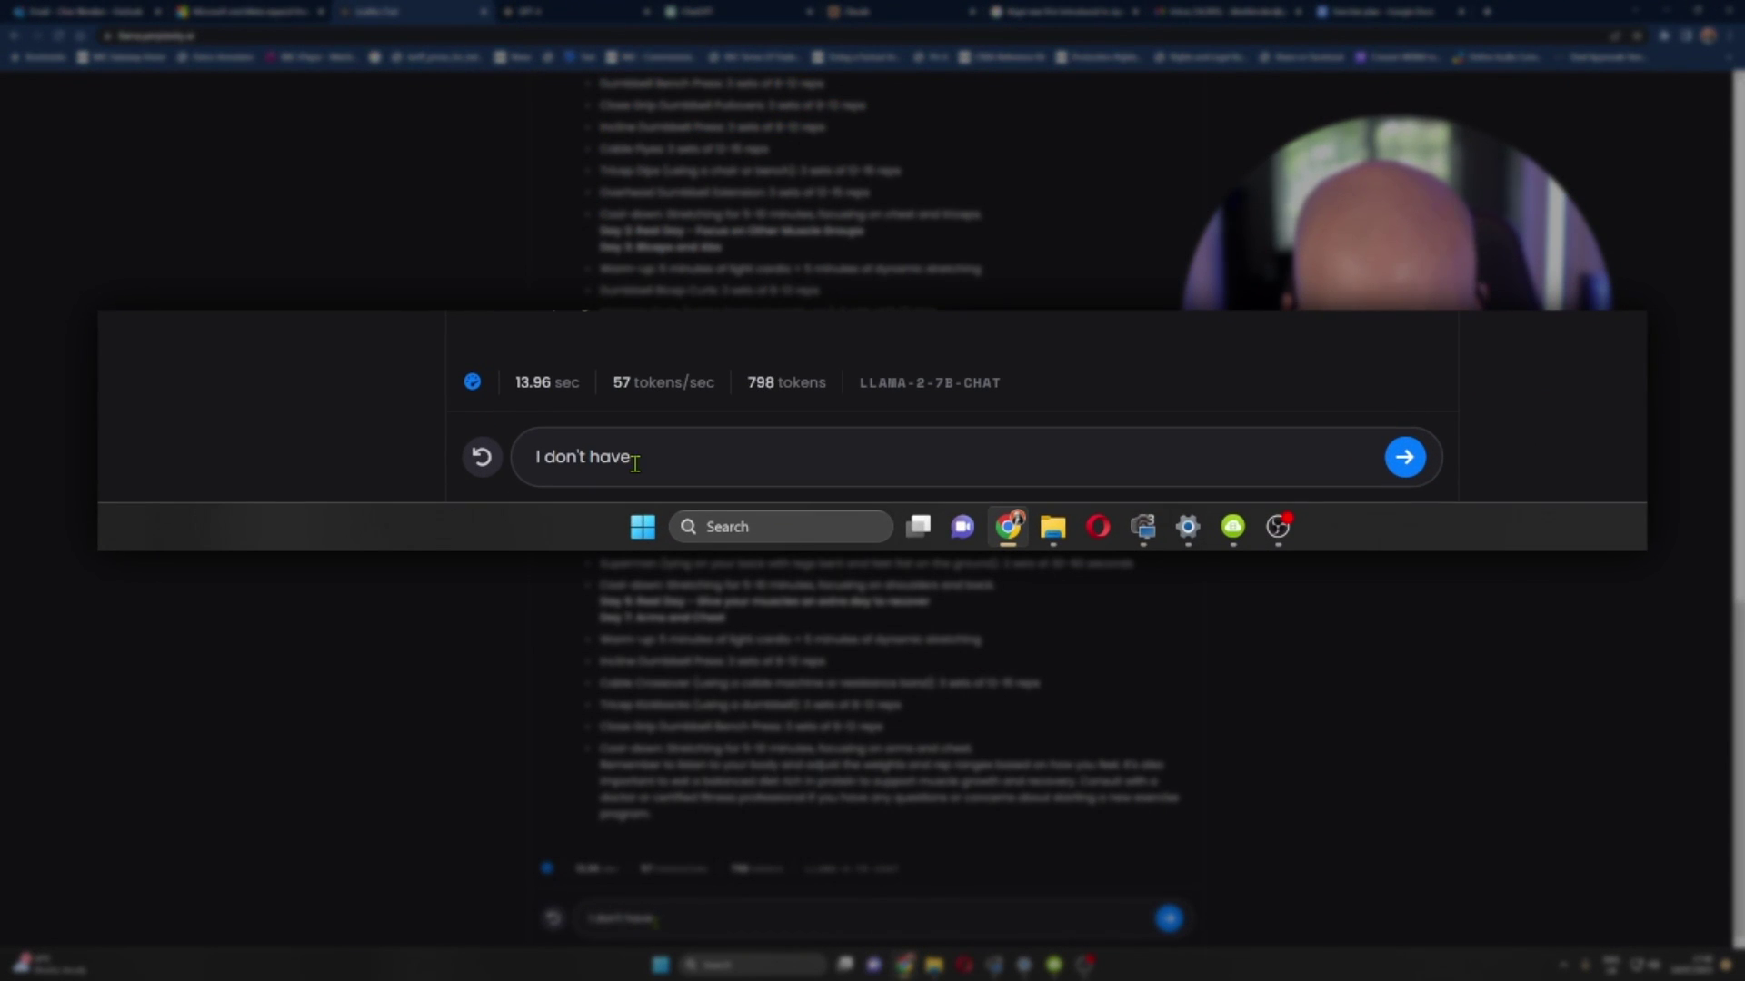
pyautogui.write('bench,')
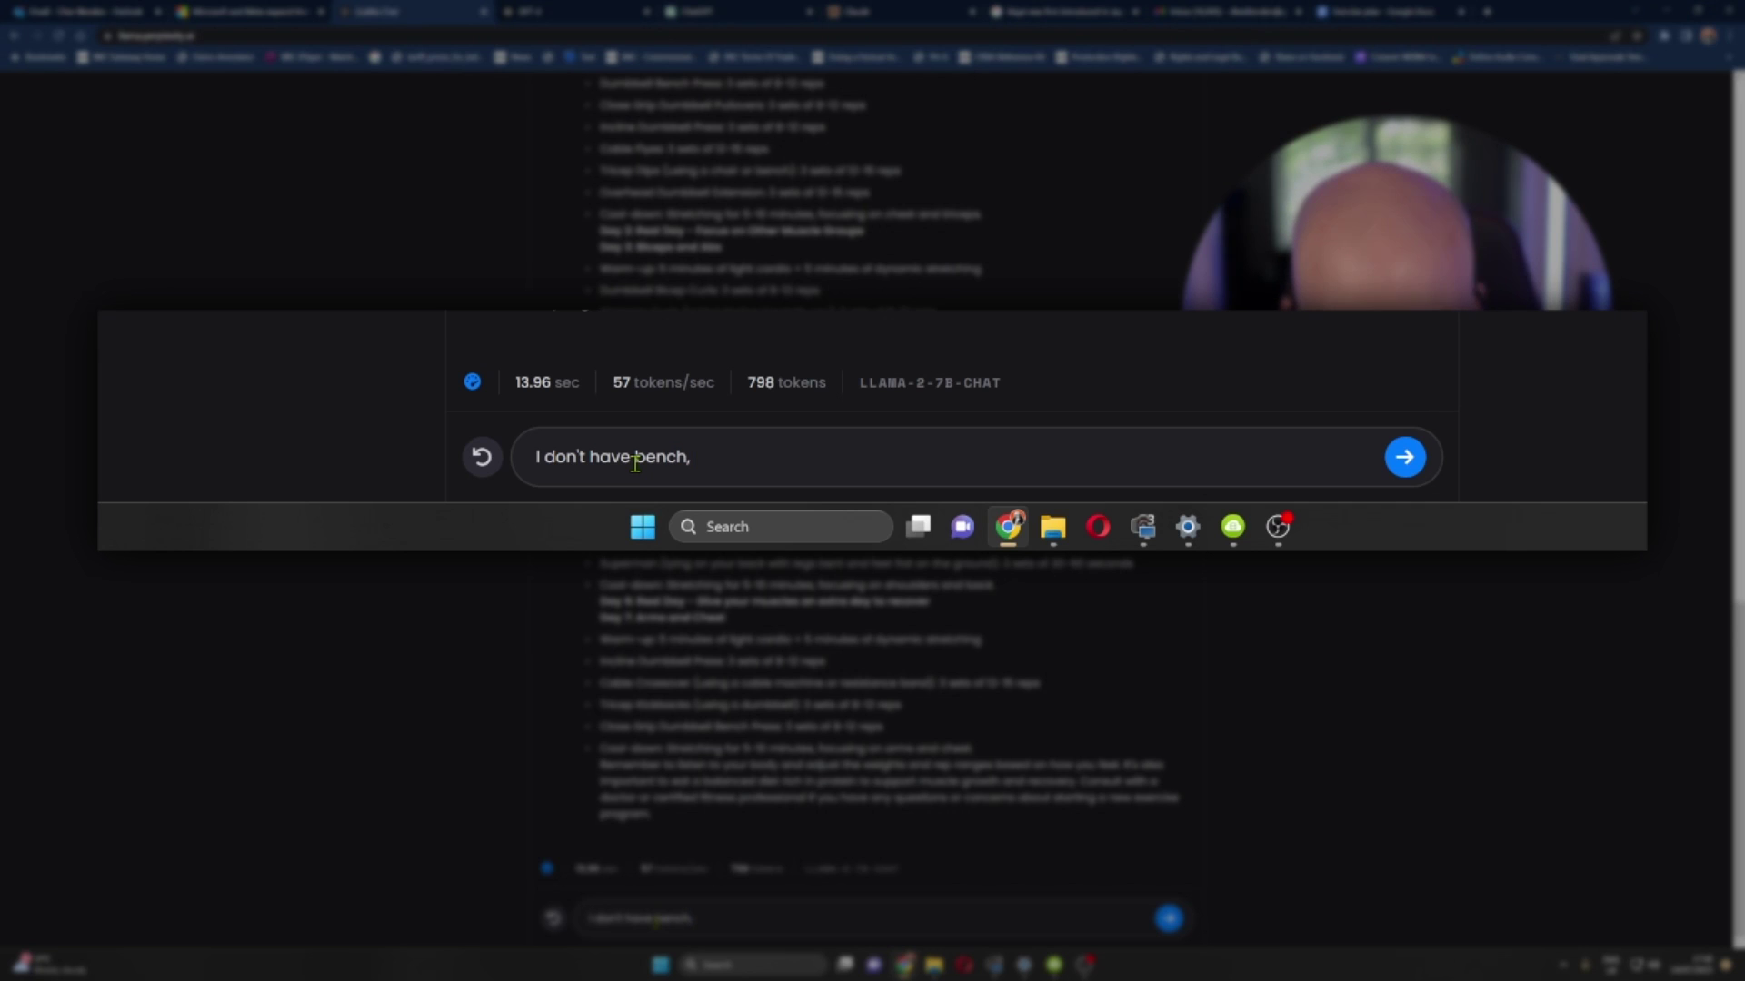
pyautogui.write(" so I'll have to")
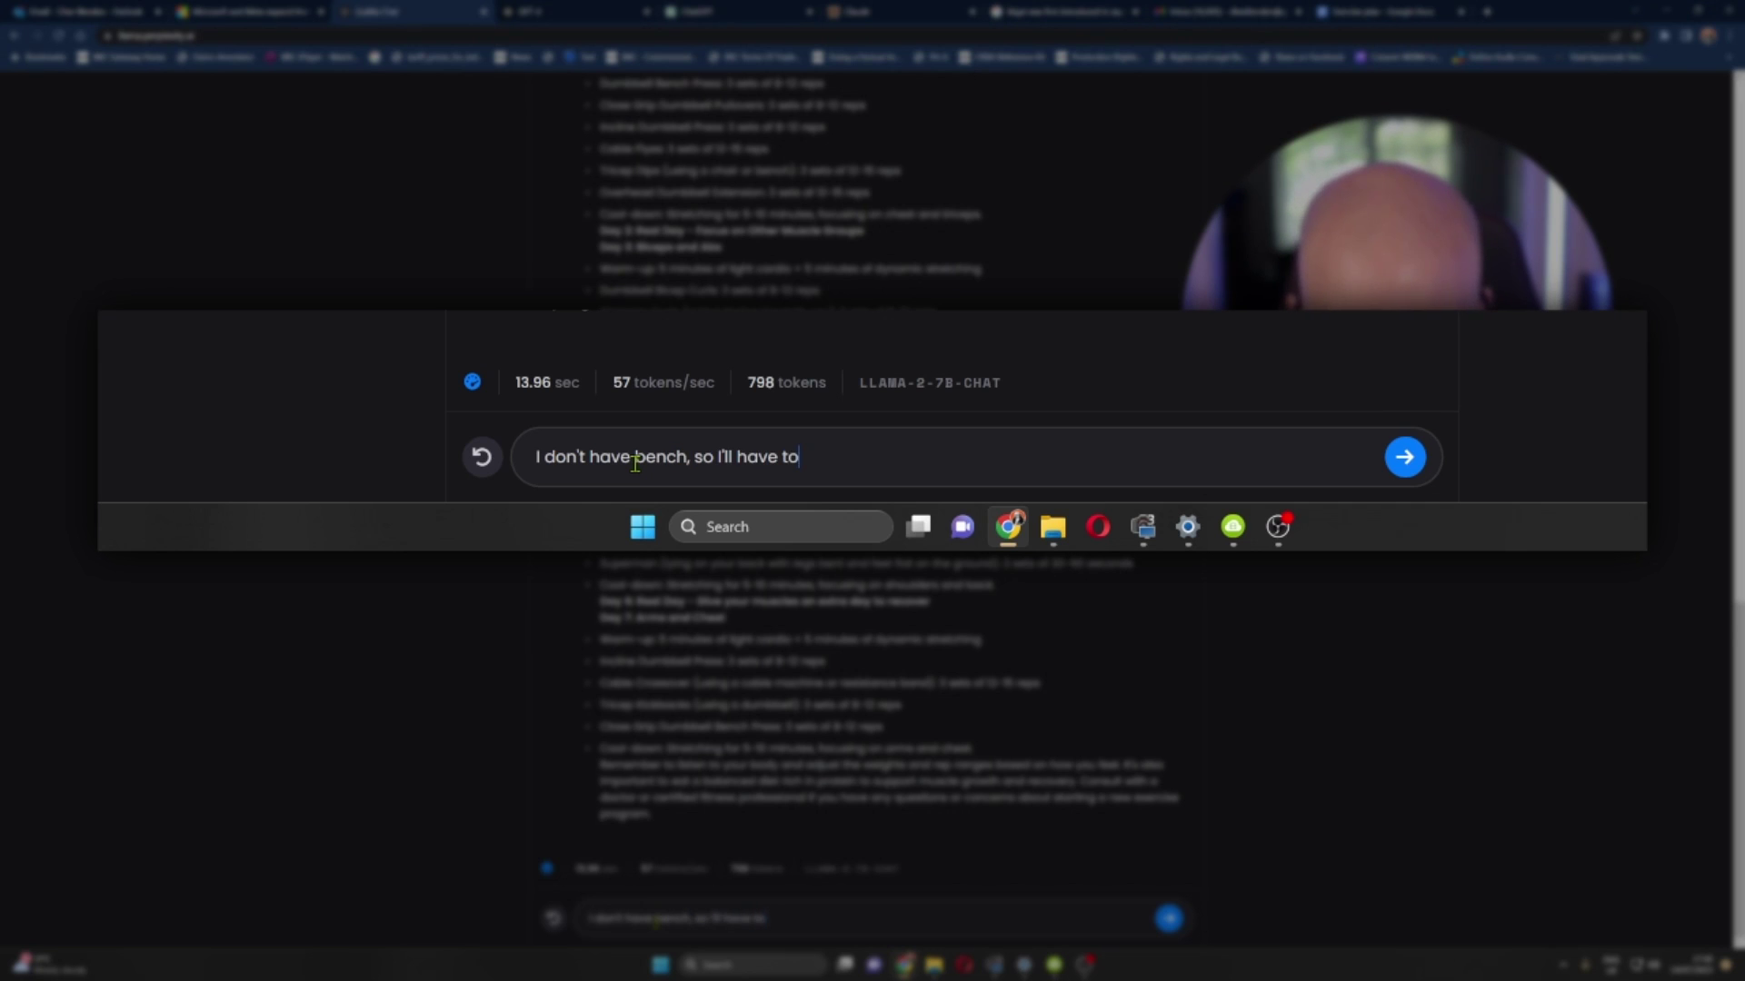
pyautogui.write(' use floor ')
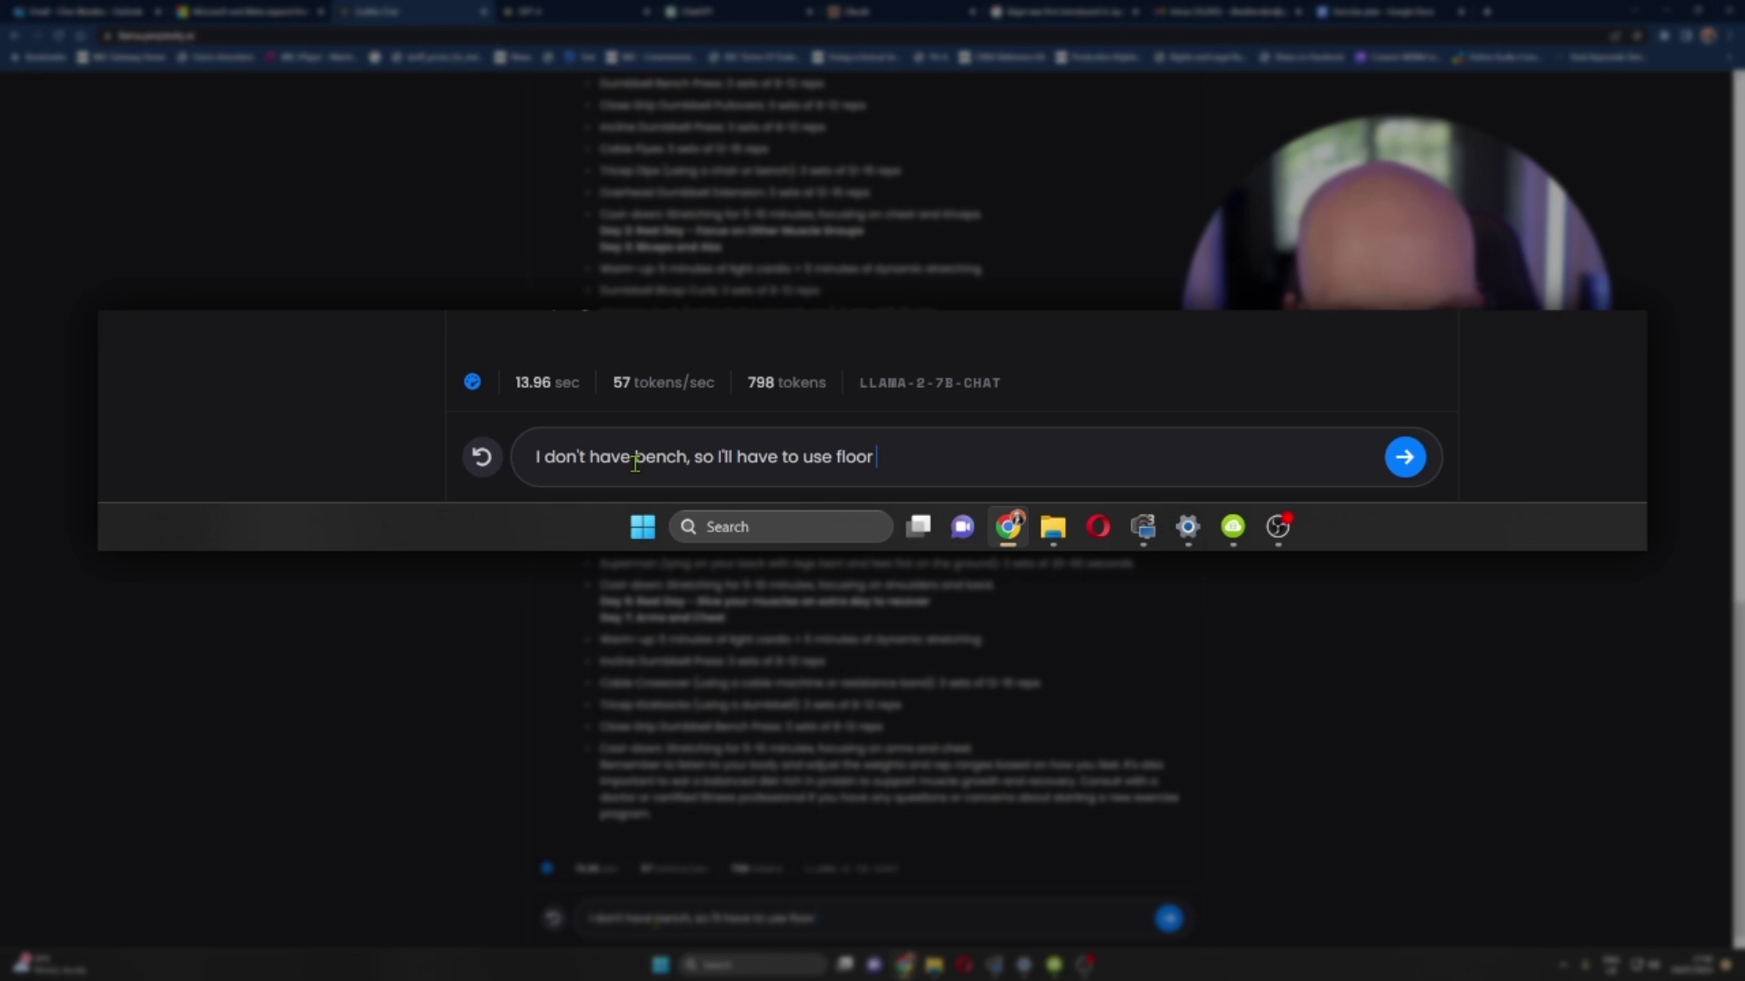
pyautogui.write('instea')
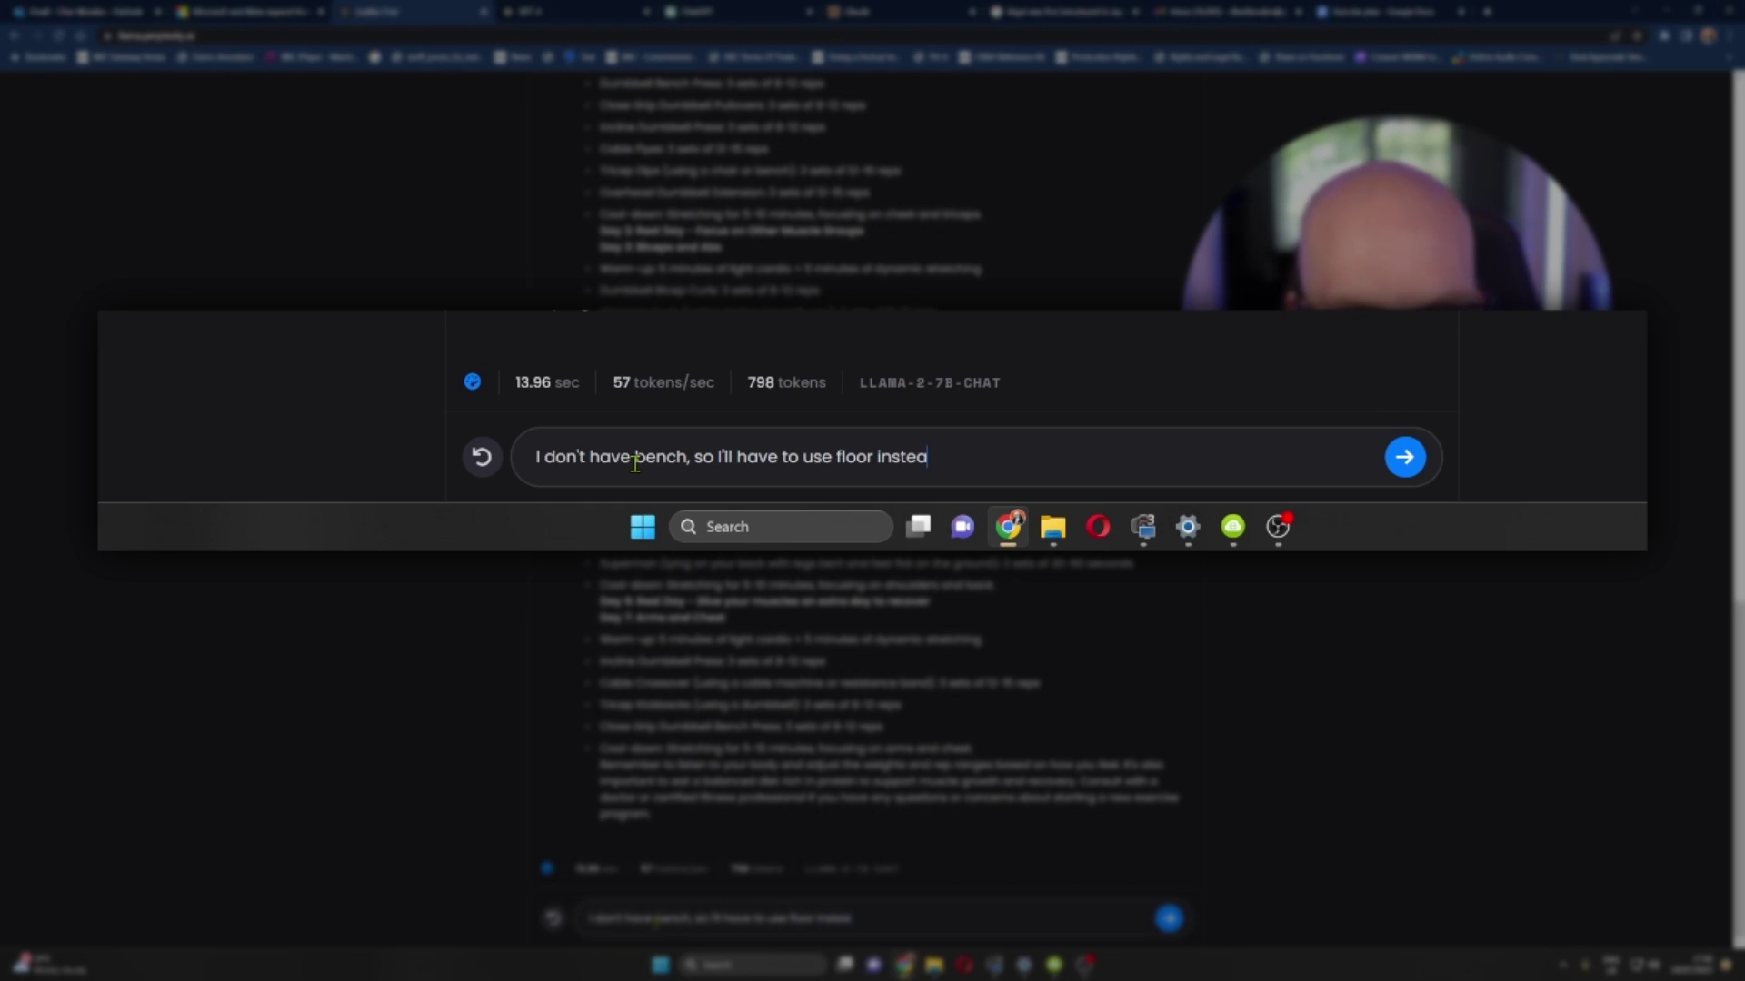
pyautogui.write('d of bencgh')
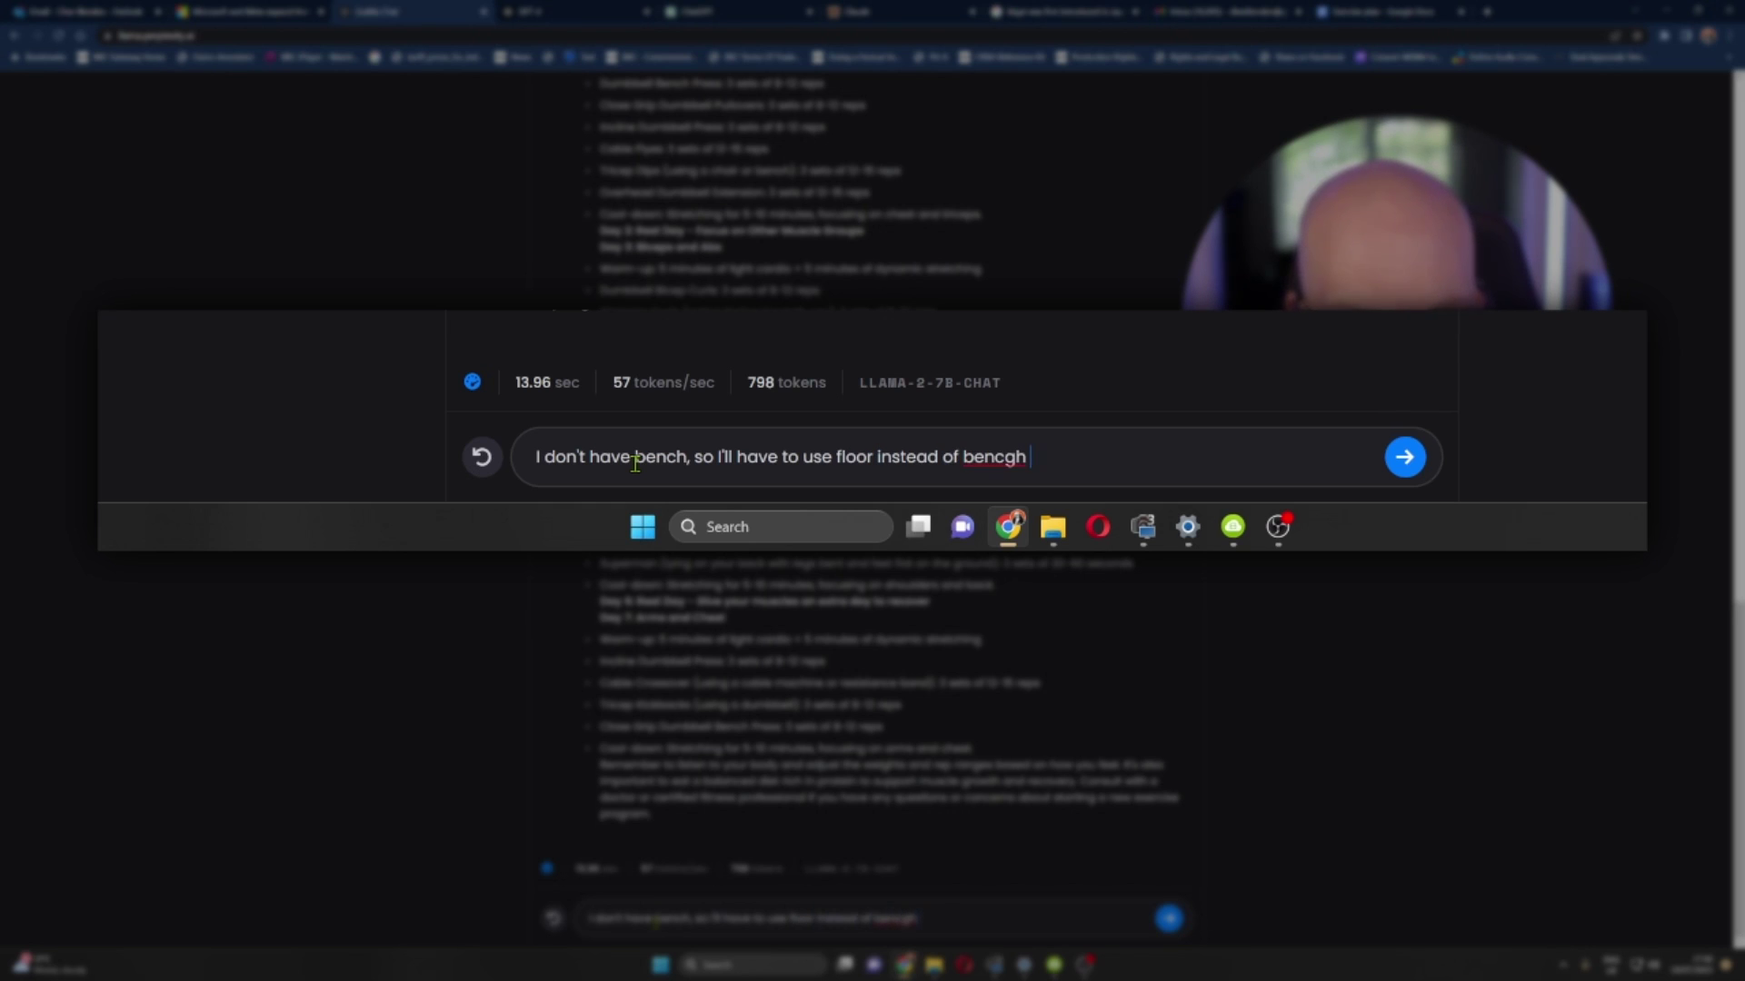
pyautogui.press('BackSpace')
pyautogui.press('BackSpace')
pyautogui.write('h presses. Please re')
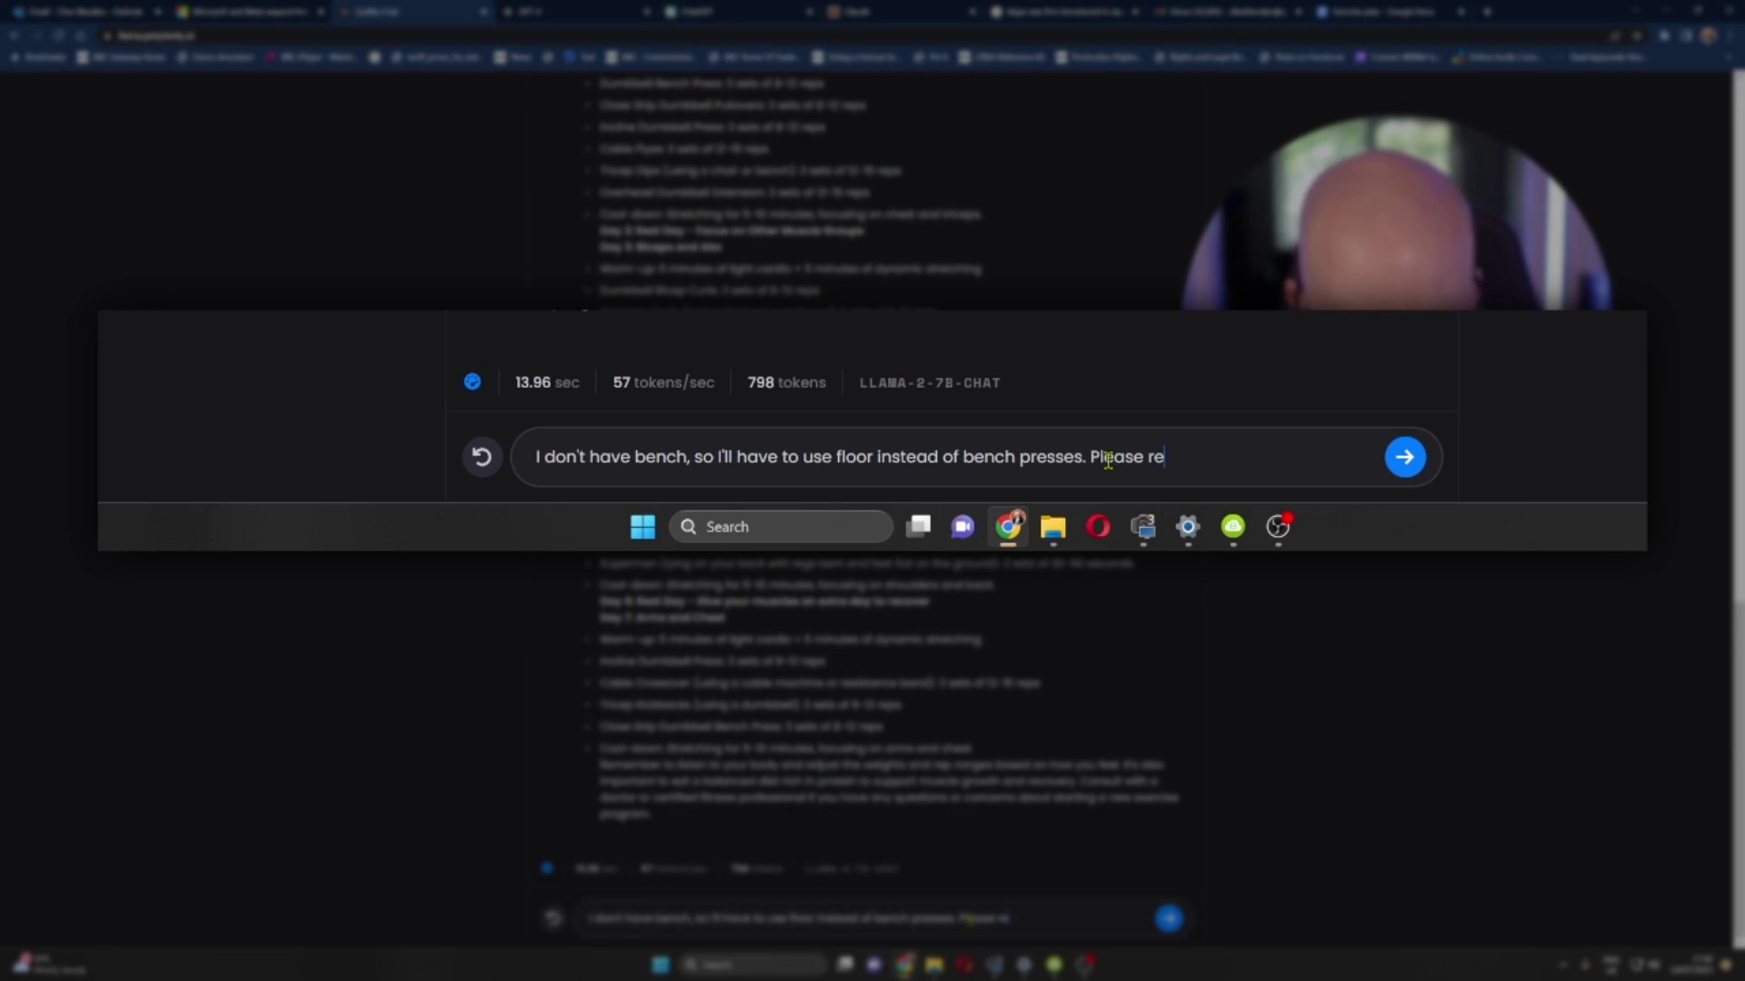
pyautogui.write('=write')
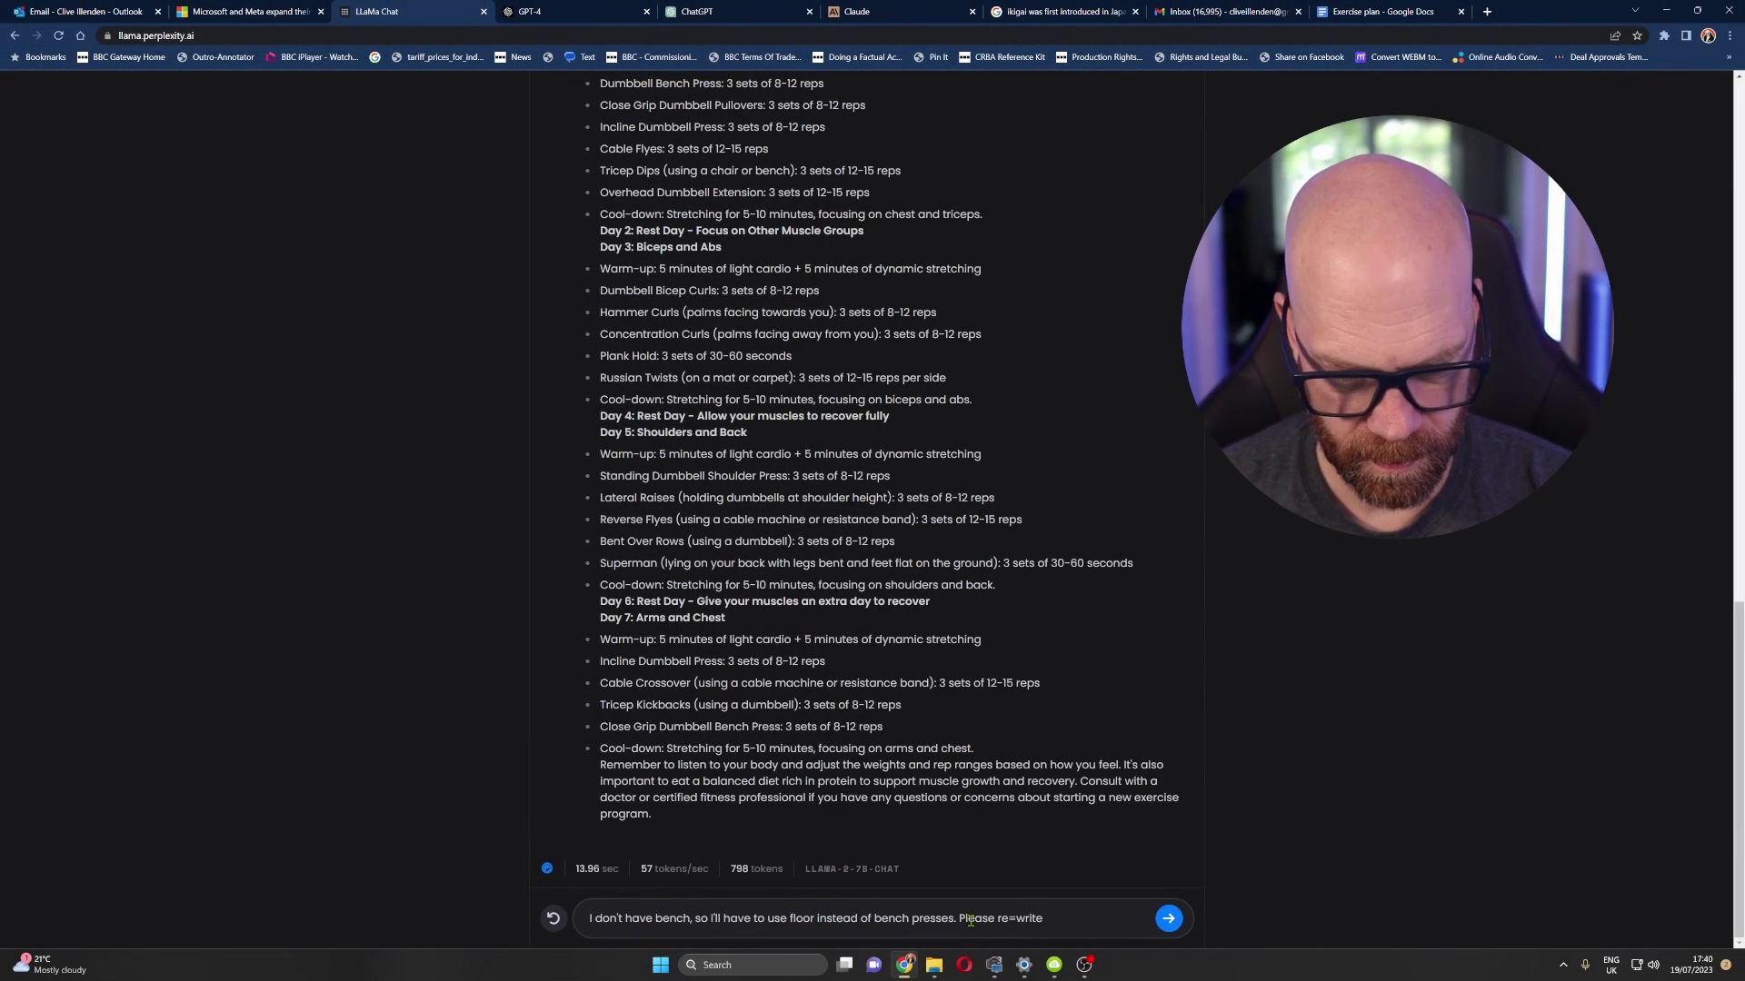
pyautogui.write(' accordingly')
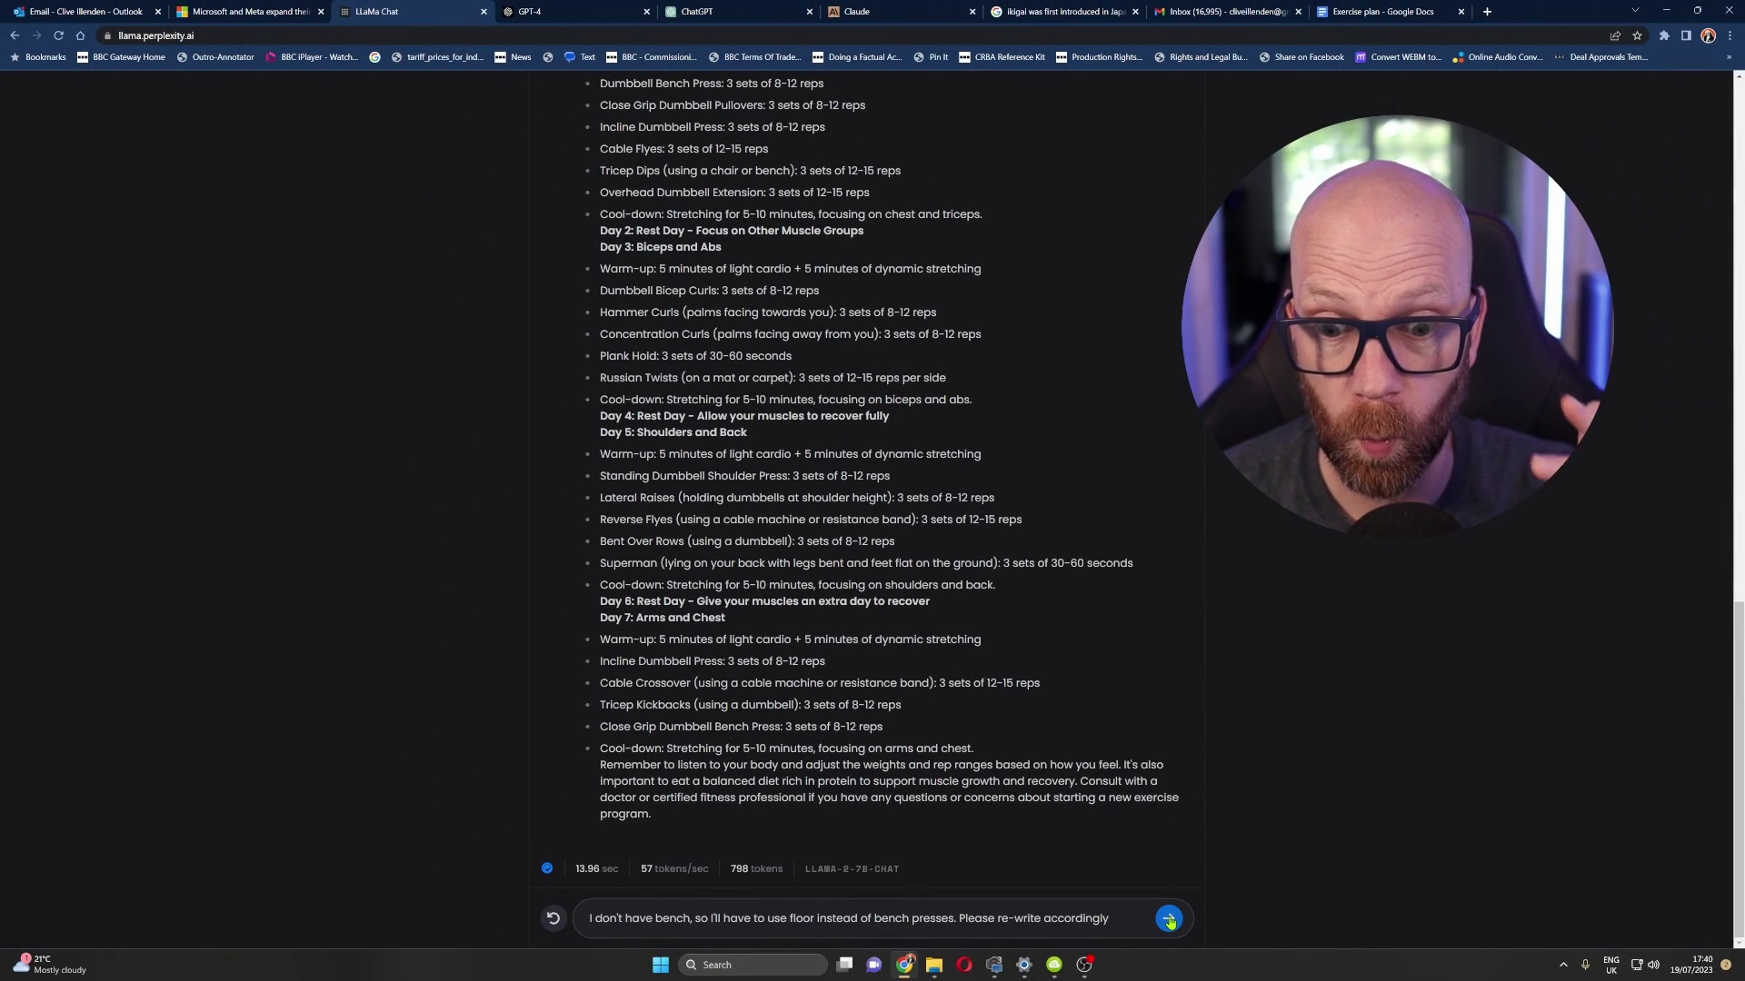
pyautogui.click(1170, 920)
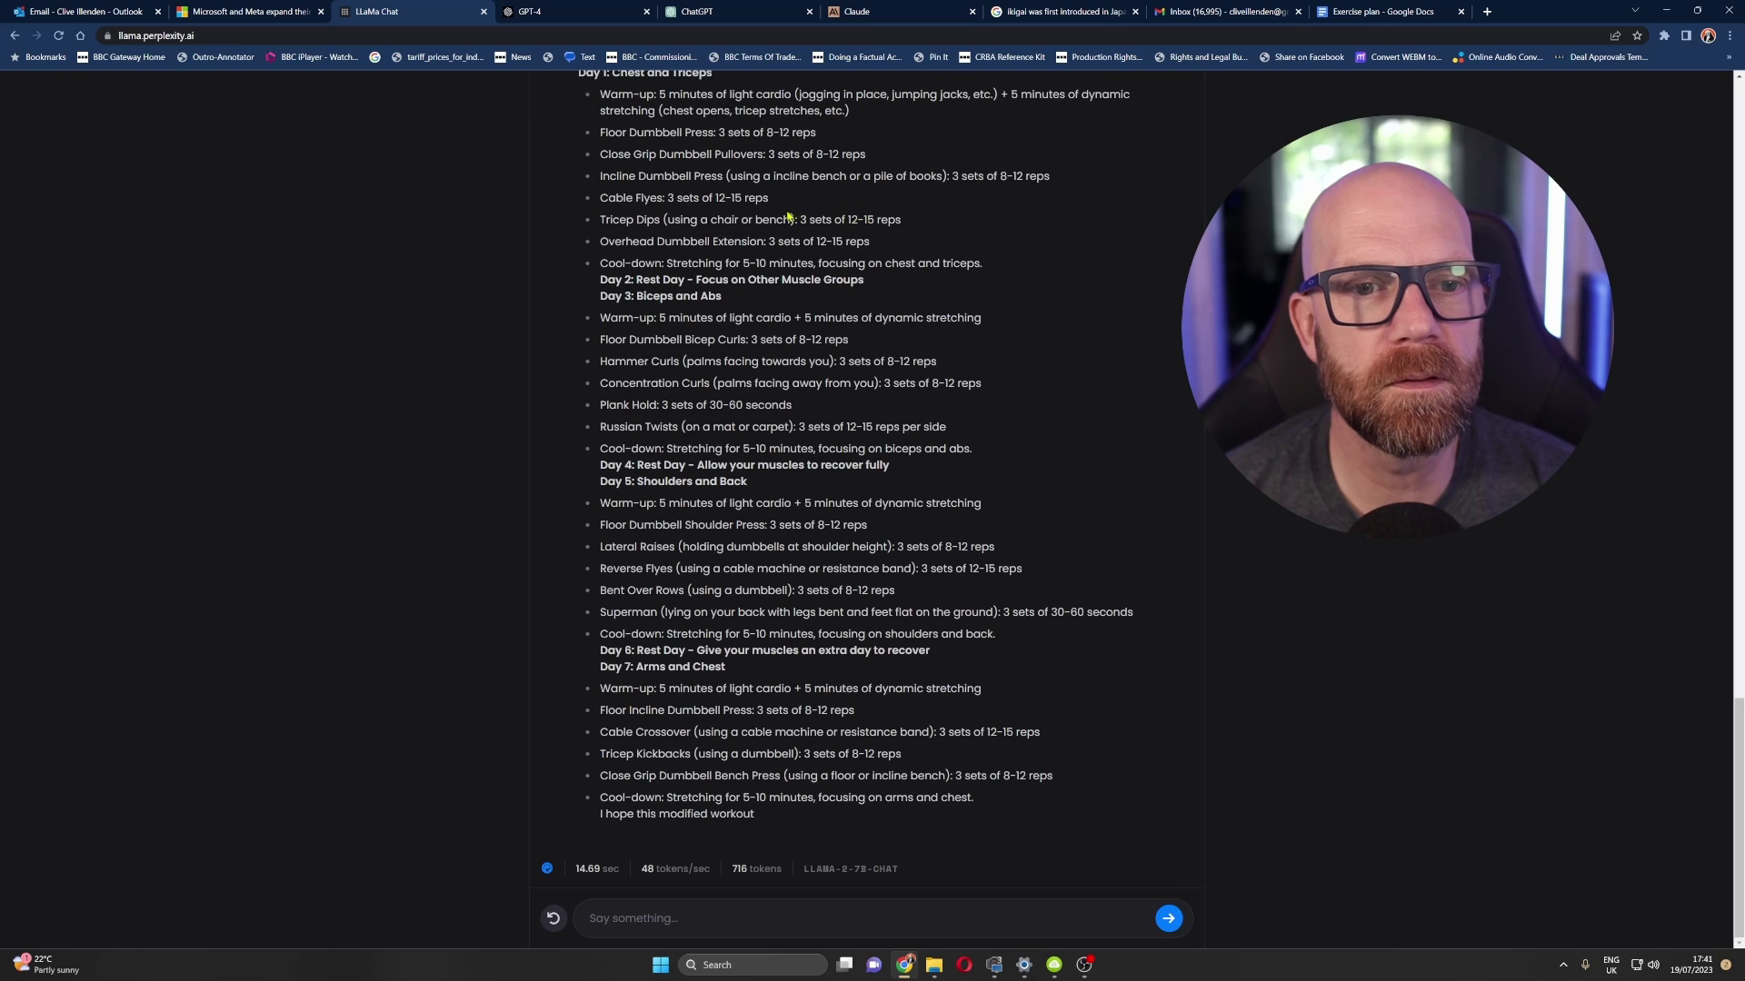
# Step: Review the rewritten plan and highlight its 'floor or incline bench' note
pyautogui.scroll(1, 806, 209)
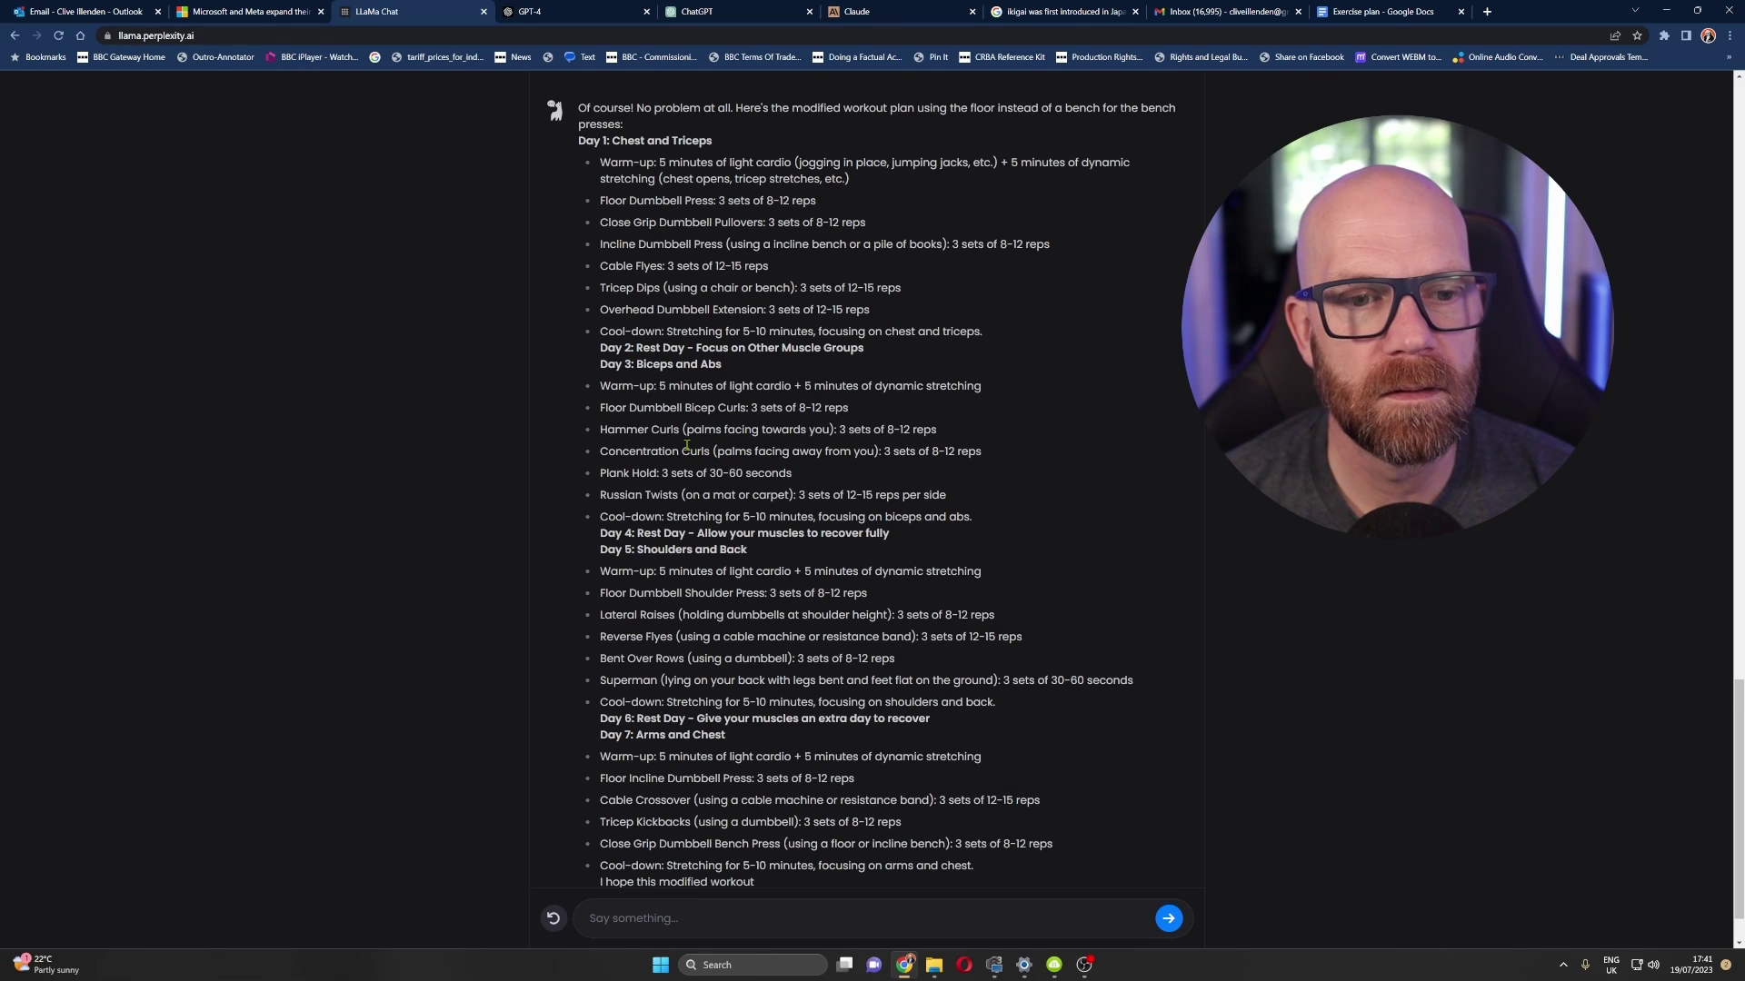
pyautogui.scroll(-1, 899, 780)
pyautogui.moveTo(942, 775); pyautogui.dragTo(784, 775)
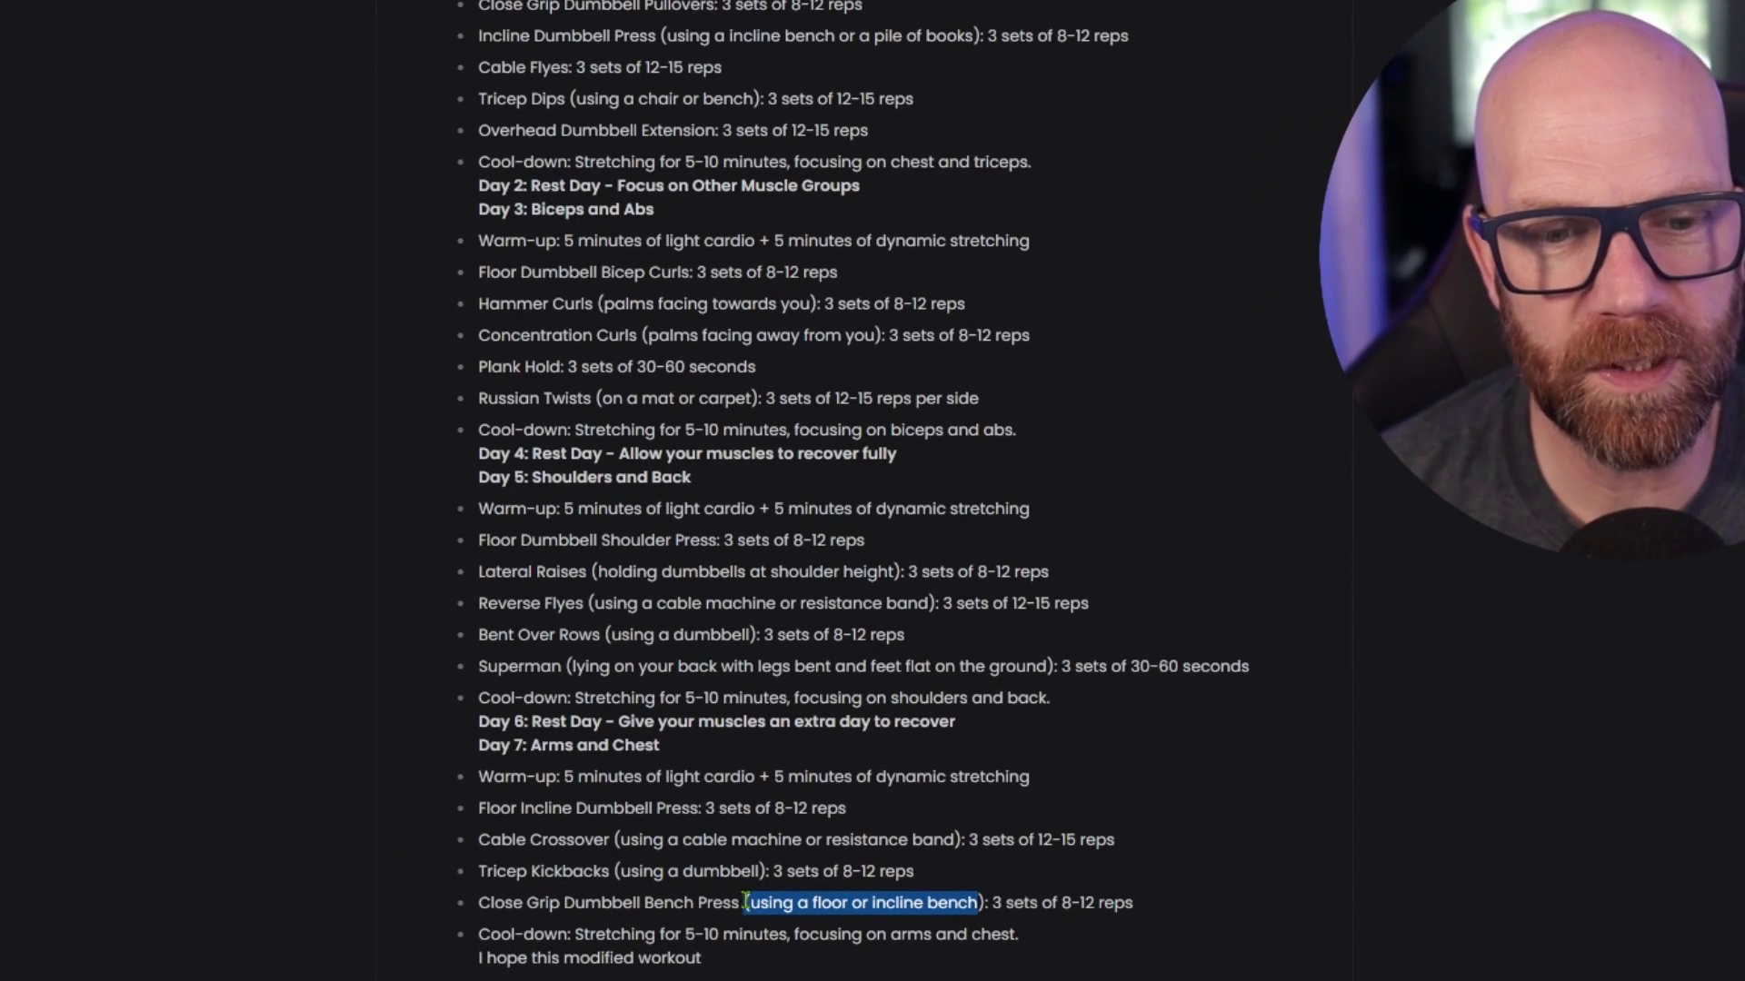
# Step: Select the rewritten plan from Hammer Curls onward and open, then dismiss, its context menu
pyautogui.moveTo(481, 952); pyautogui.dragTo(578, 282)
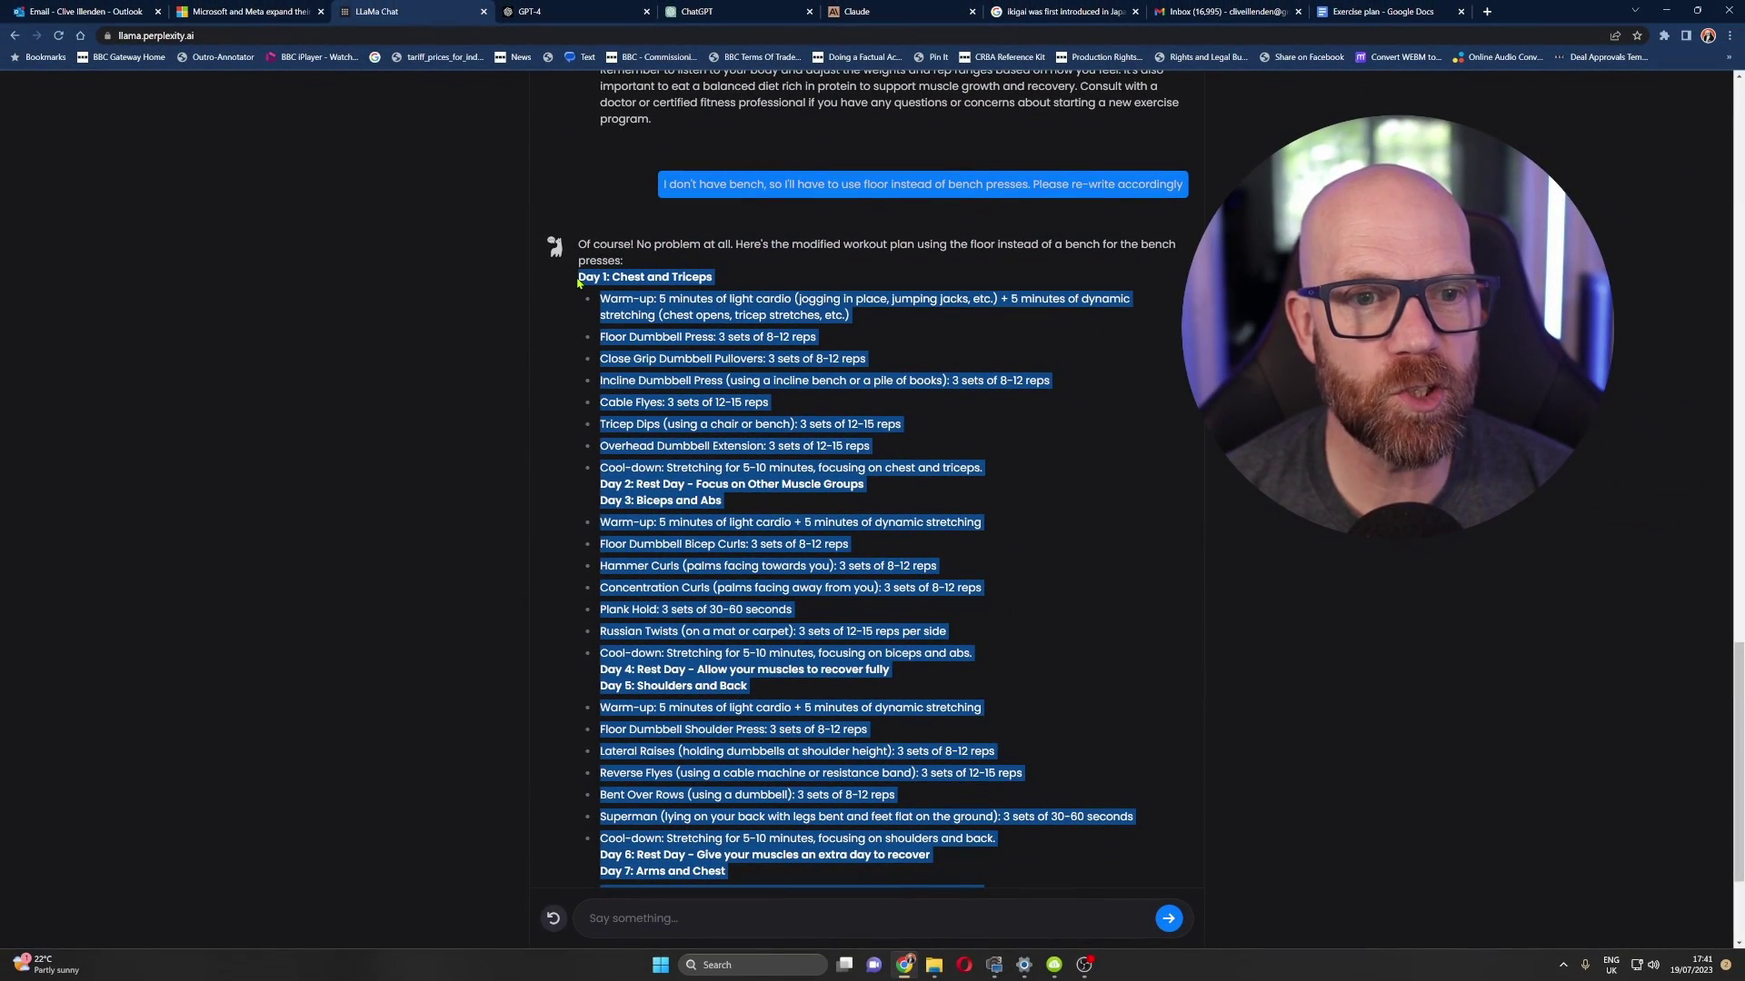
pyautogui.rightClick(646, 312)
pyautogui.click(690, 332)
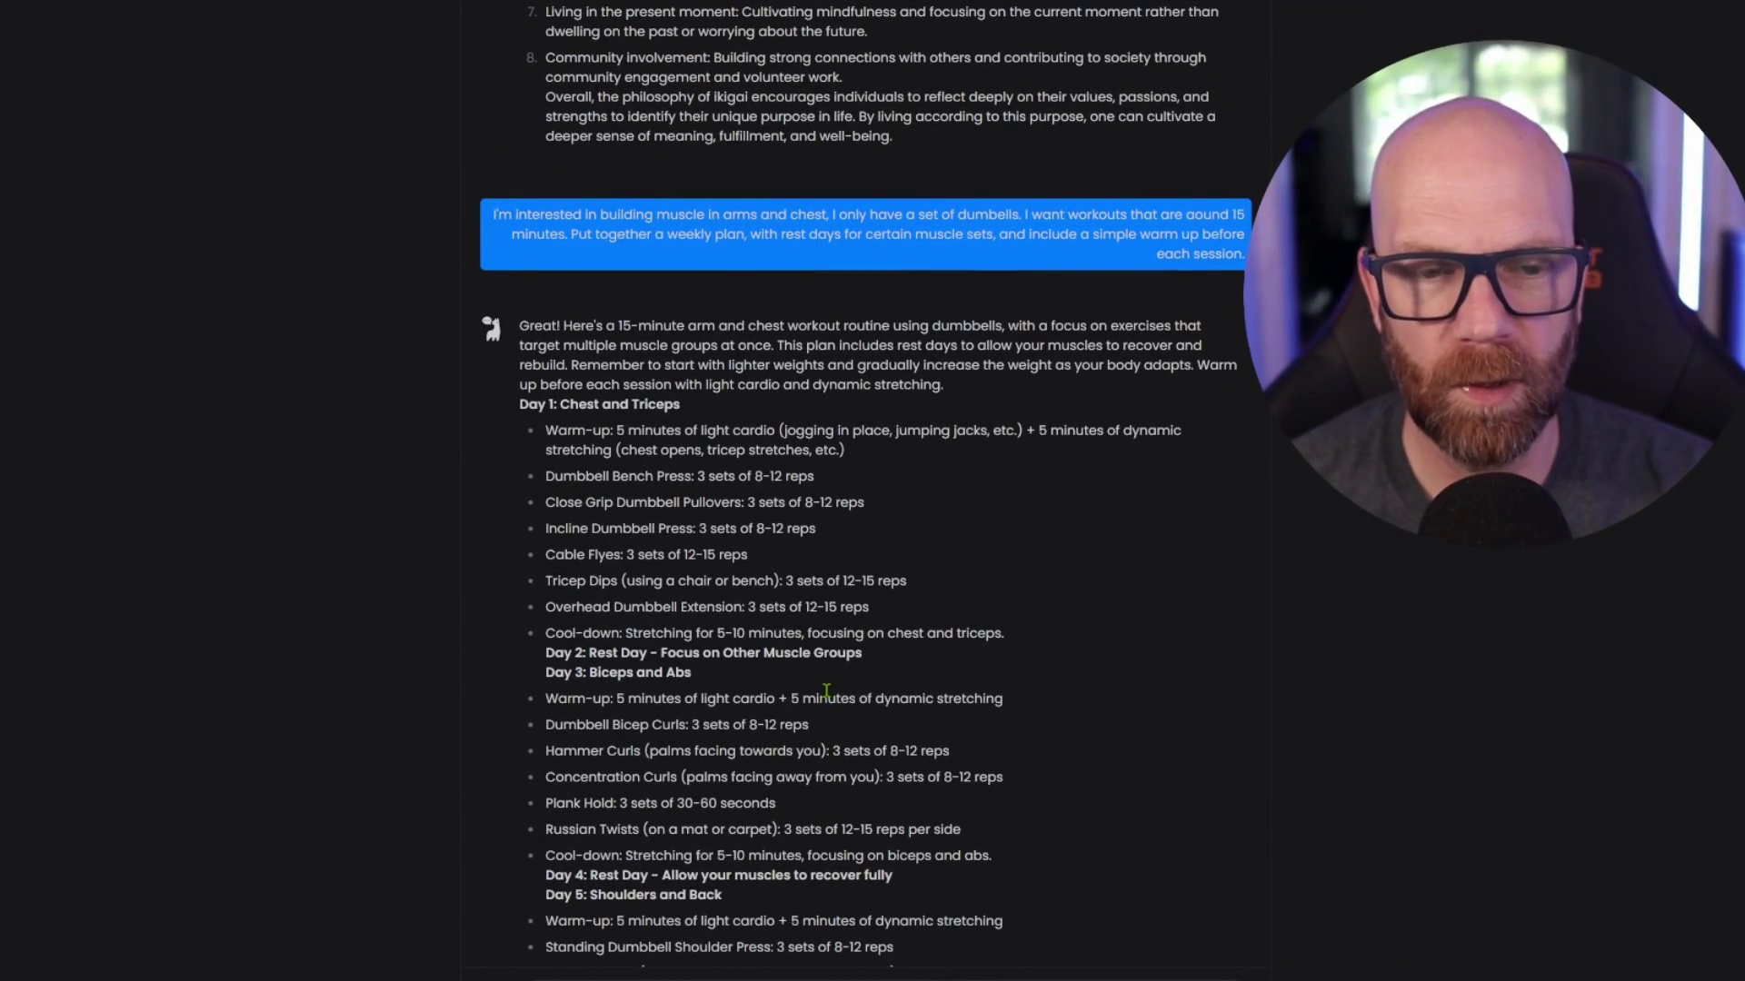
pyautogui.scroll(-2, 1108, 540)
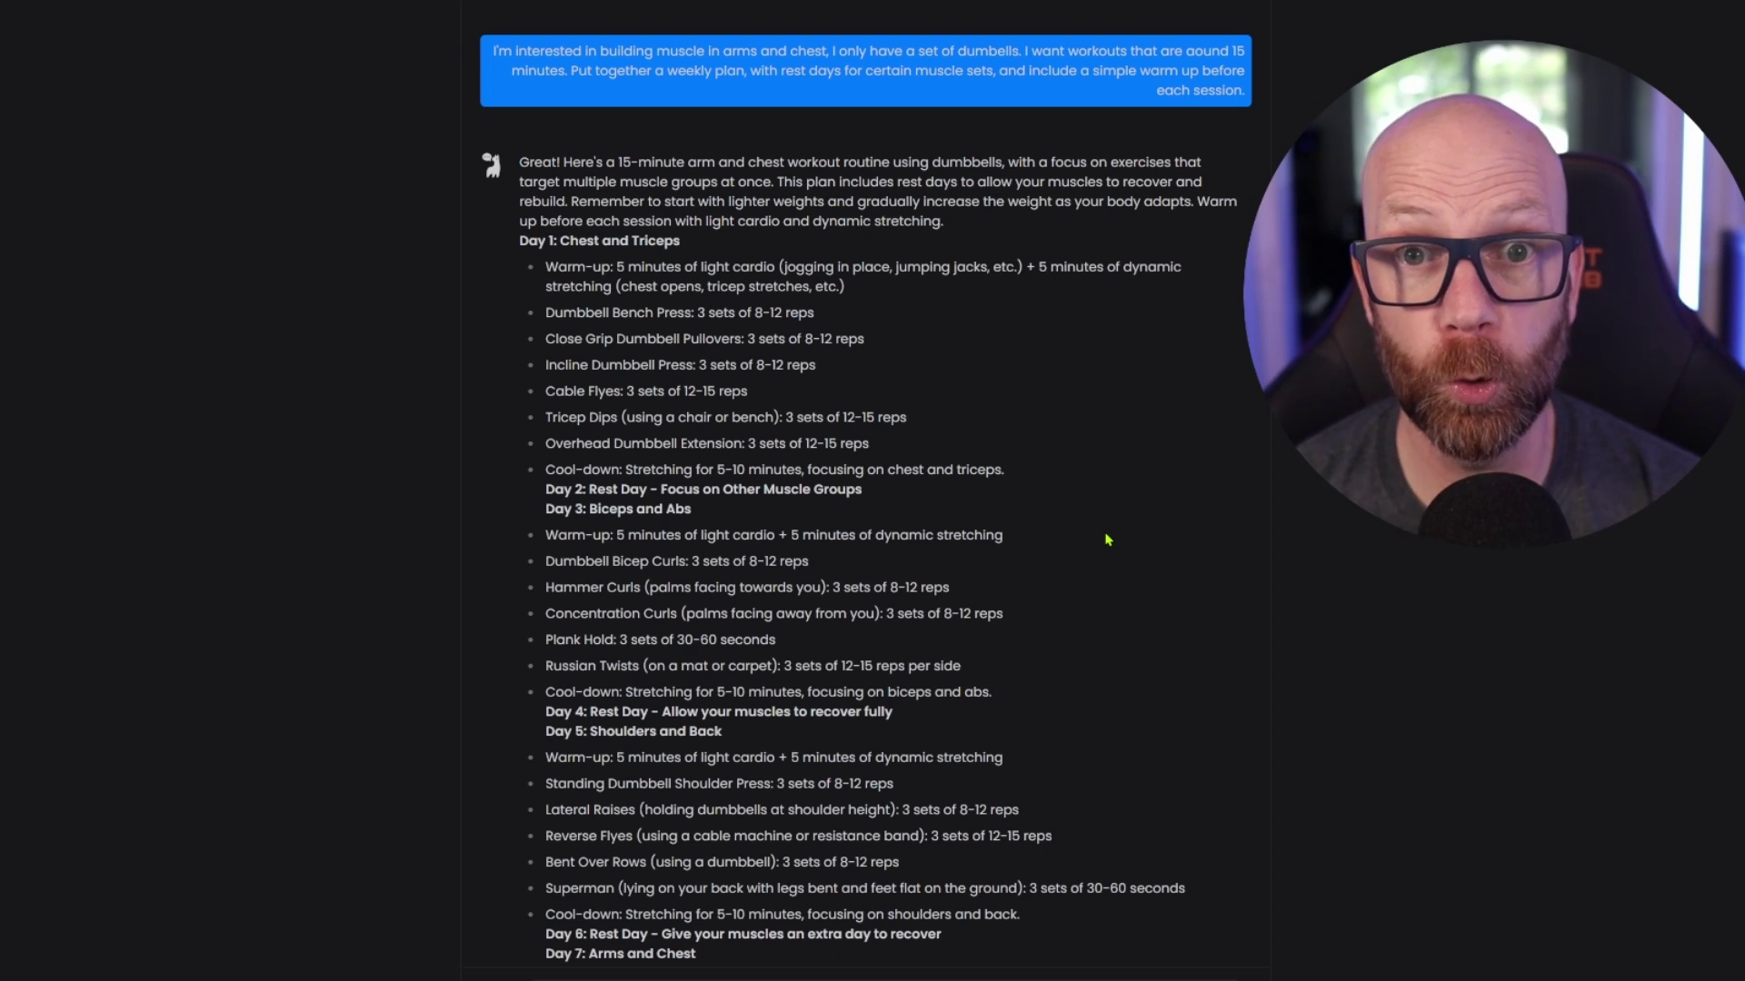
pyautogui.scroll(10, 648, 5)
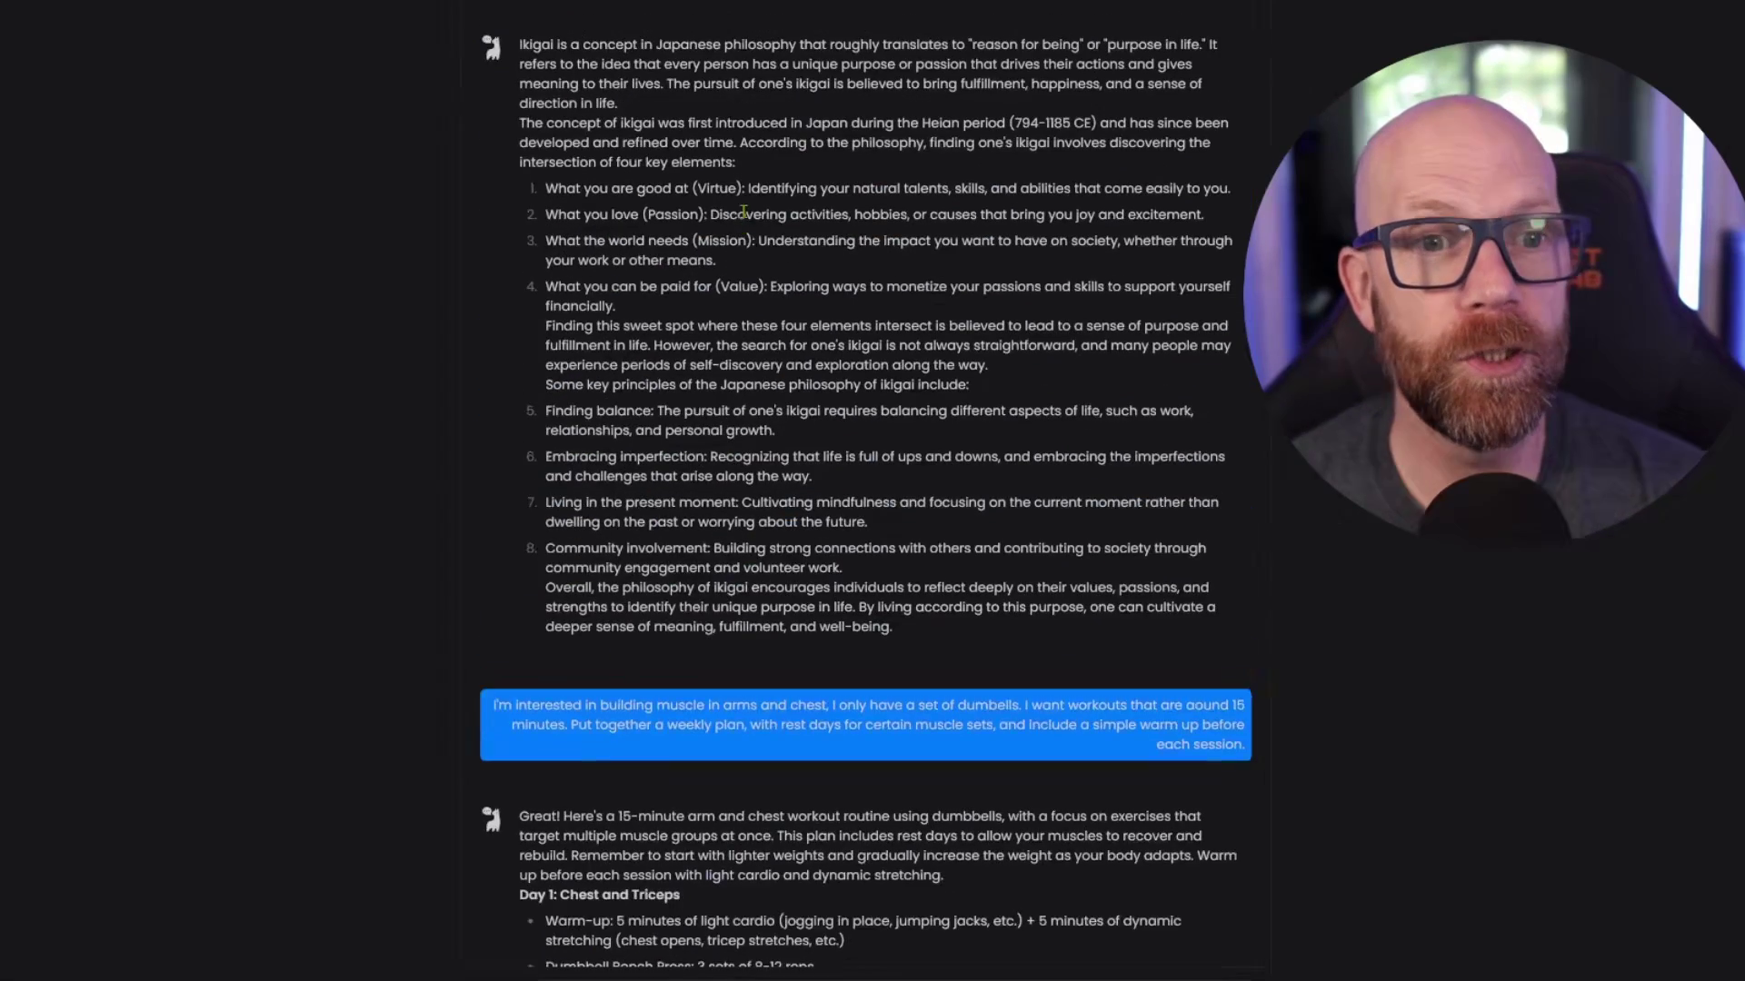